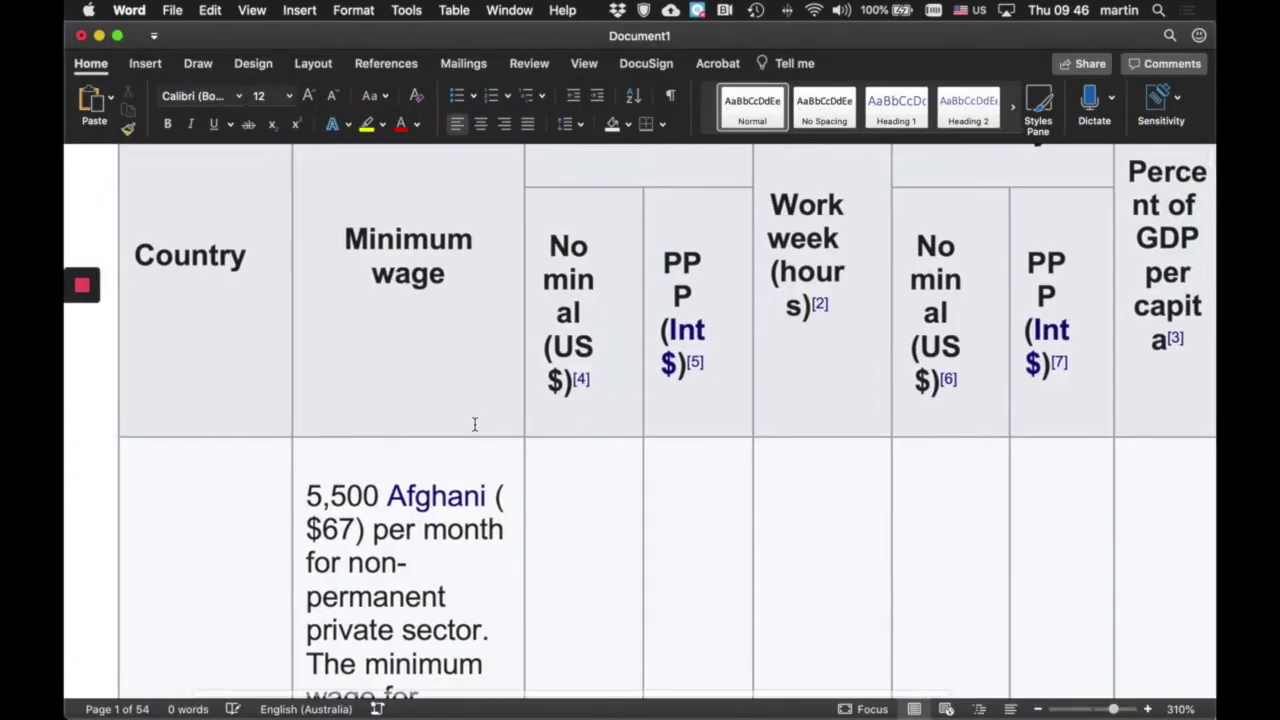
# - Convert the minimum-wage table to plain text with tabs as the column separator
pyautogui.scroll(-3, 477, 428)
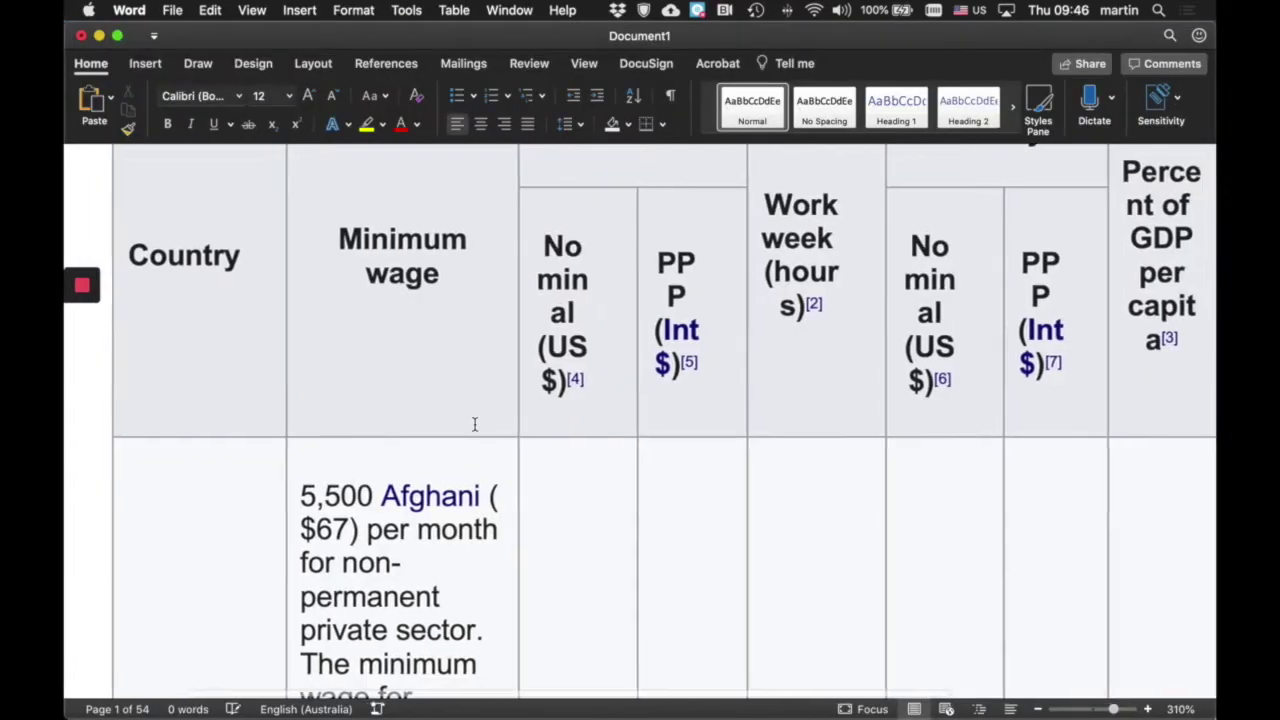
pyautogui.scroll(-1, 477, 428)
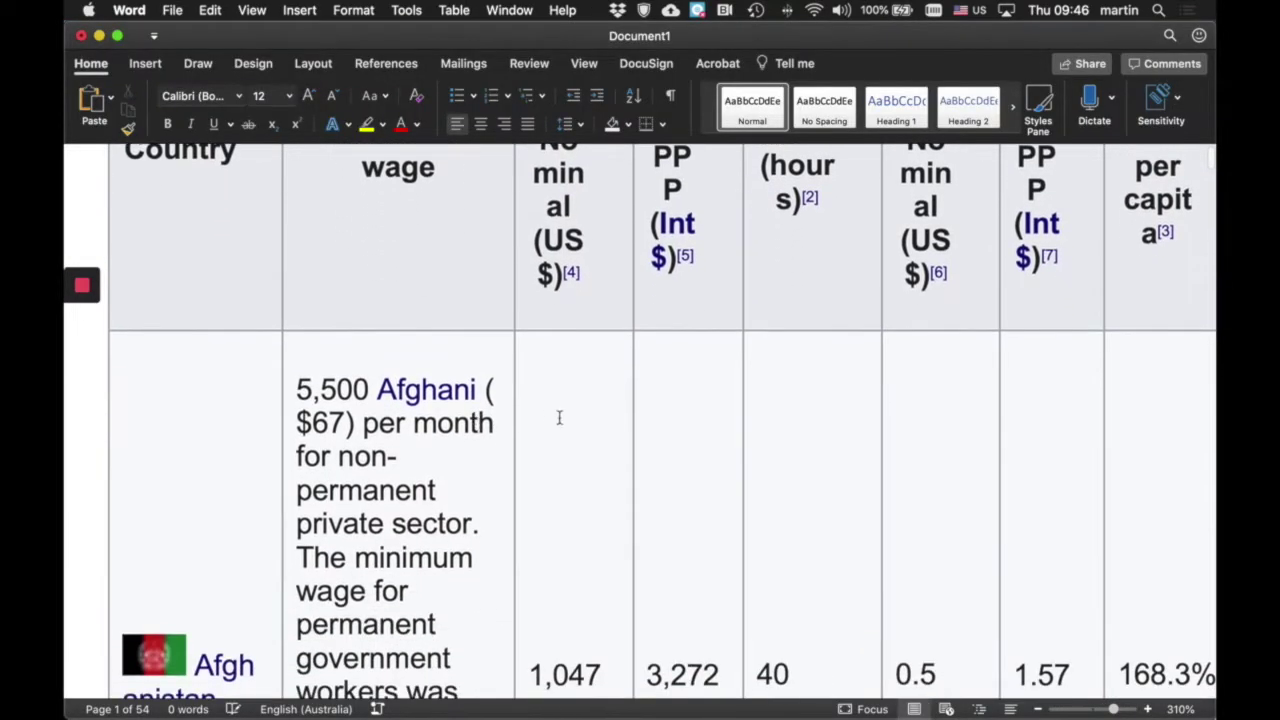
pyautogui.click(470, 422)
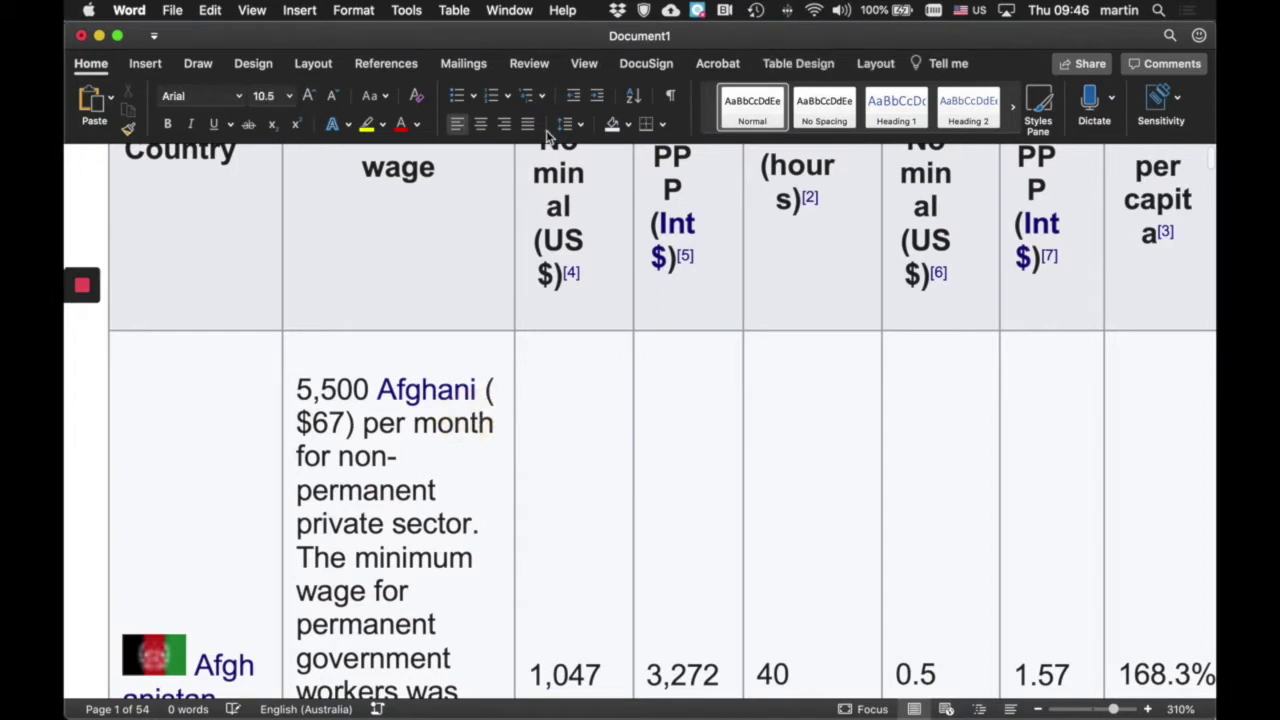
pyautogui.click(468, 12)
pyautogui.moveTo(605, 218)
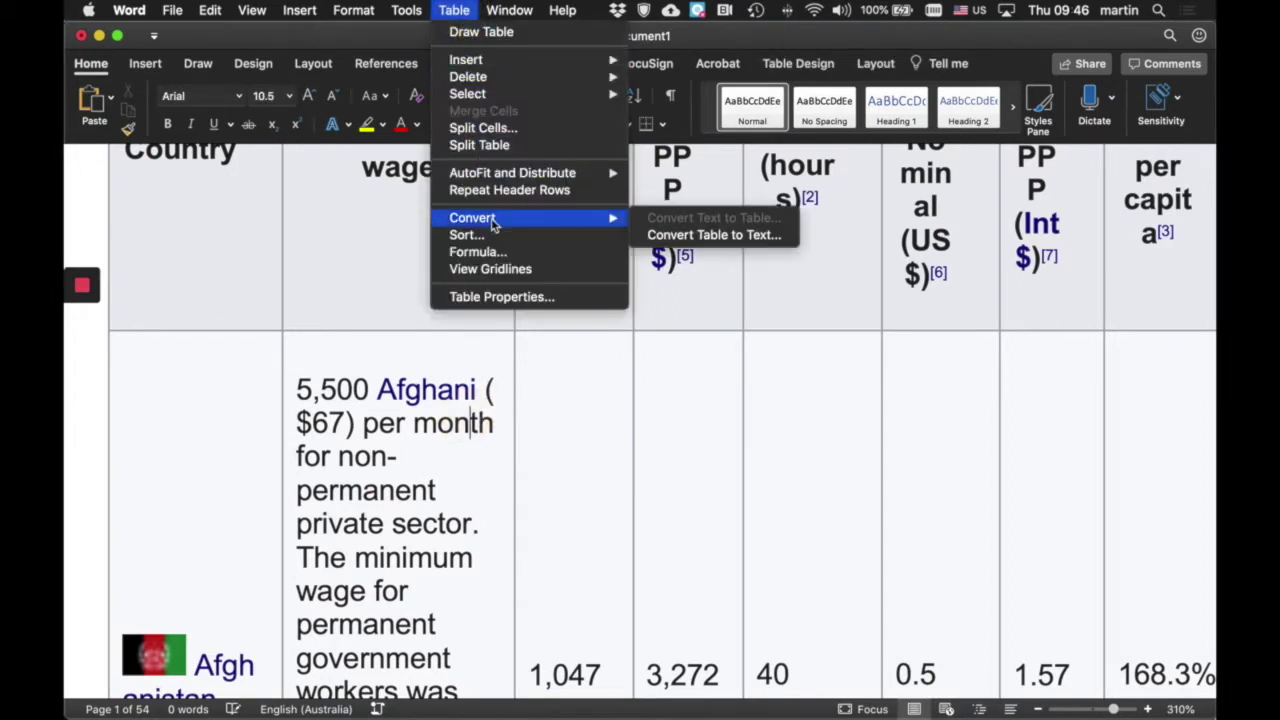
pyautogui.click(726, 237)
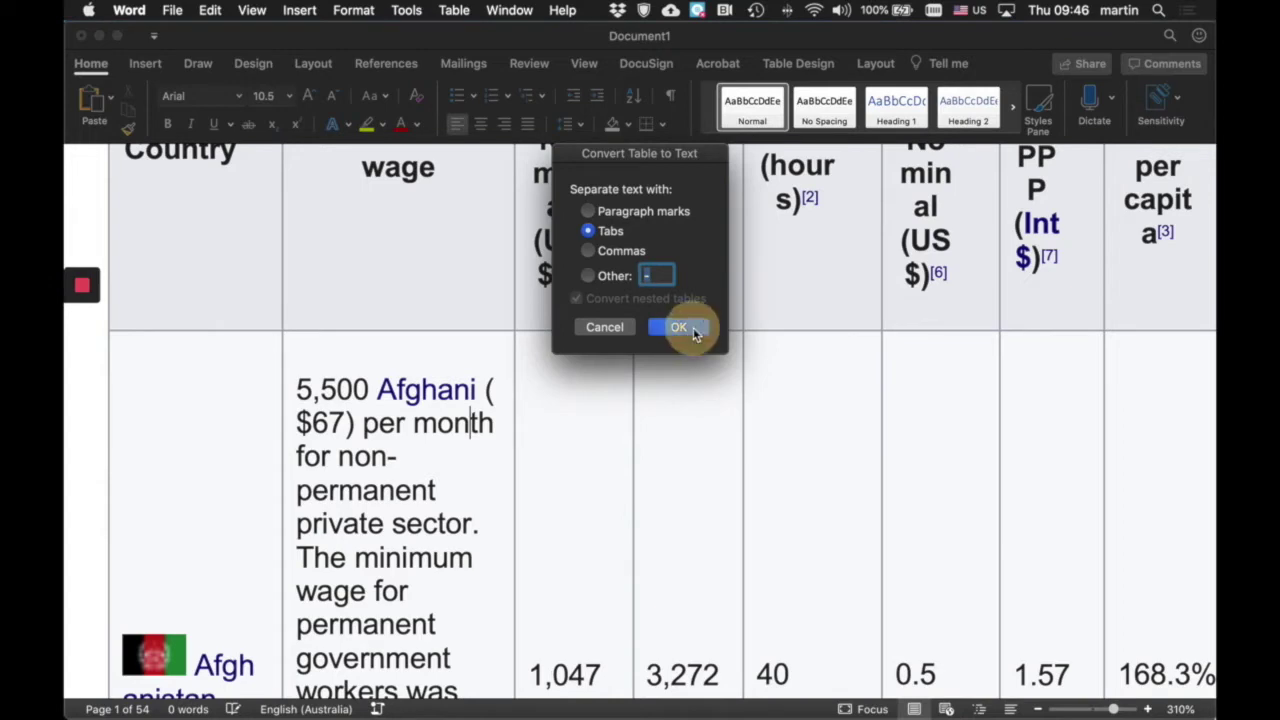
pyautogui.click(678, 328)
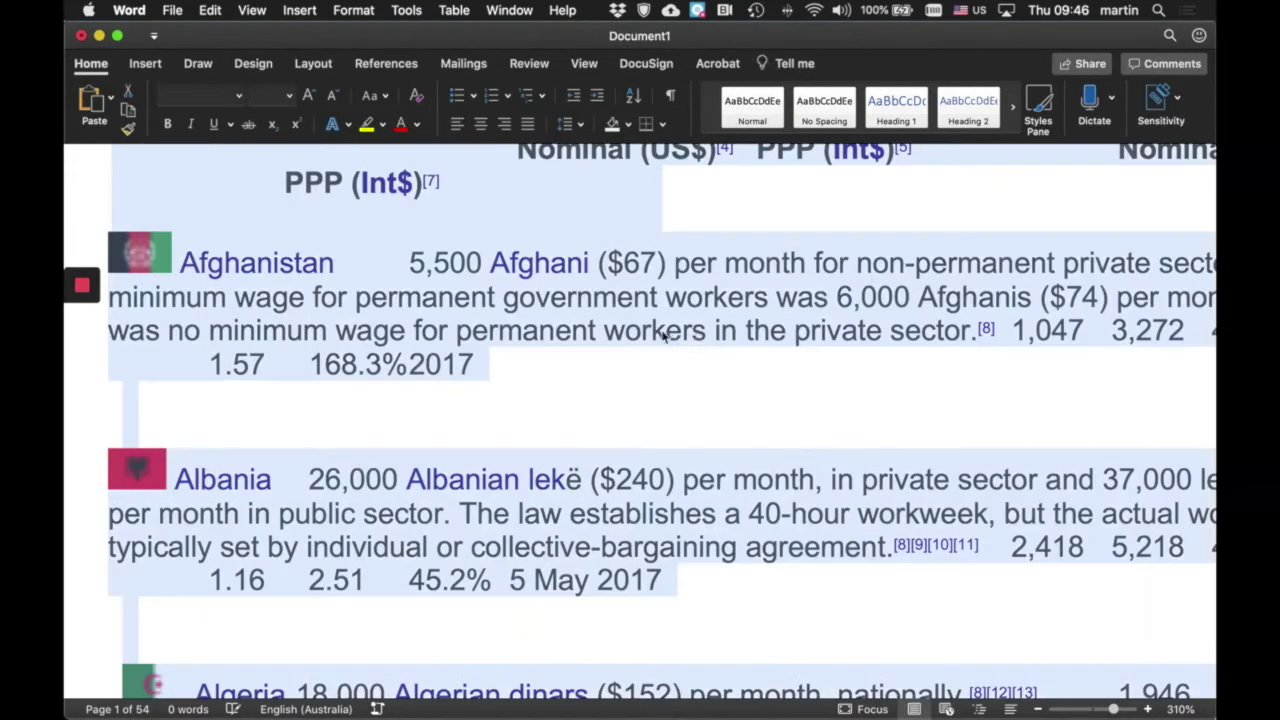
# - Scroll through the converted wage text and clear its selection
pyautogui.scroll(5, 440, 338)
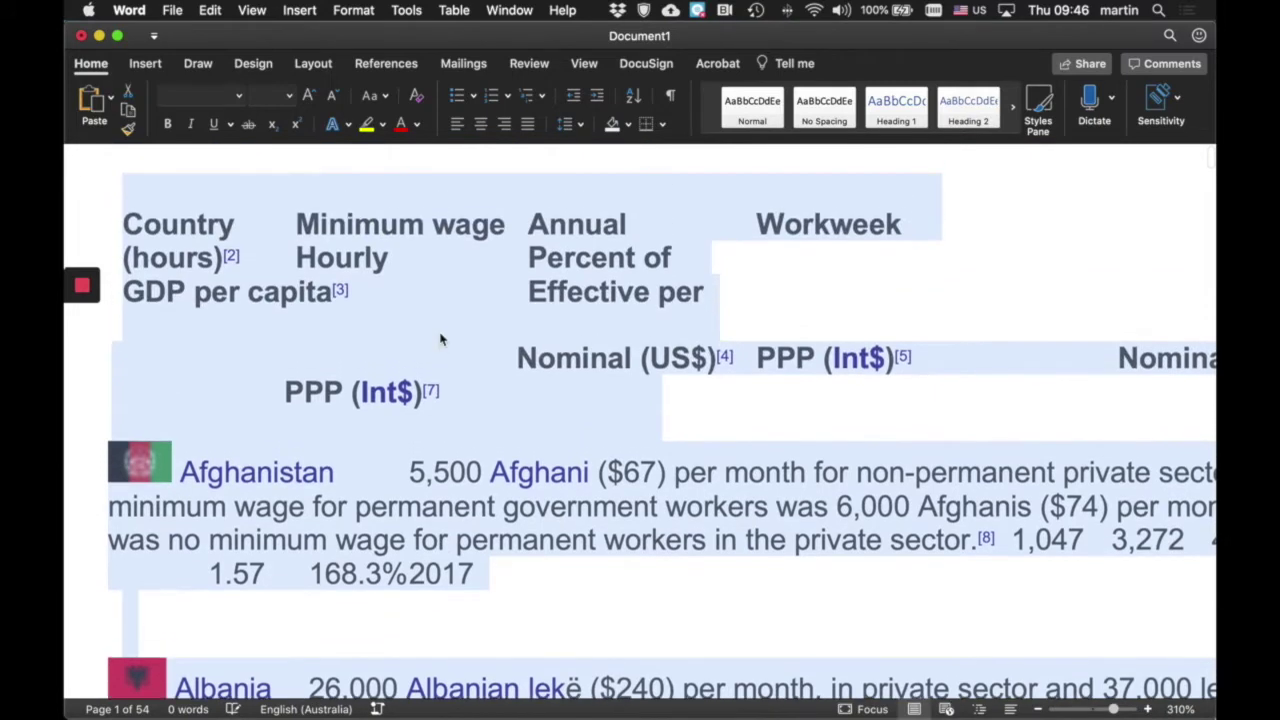
pyautogui.scroll(-5, 440, 338)
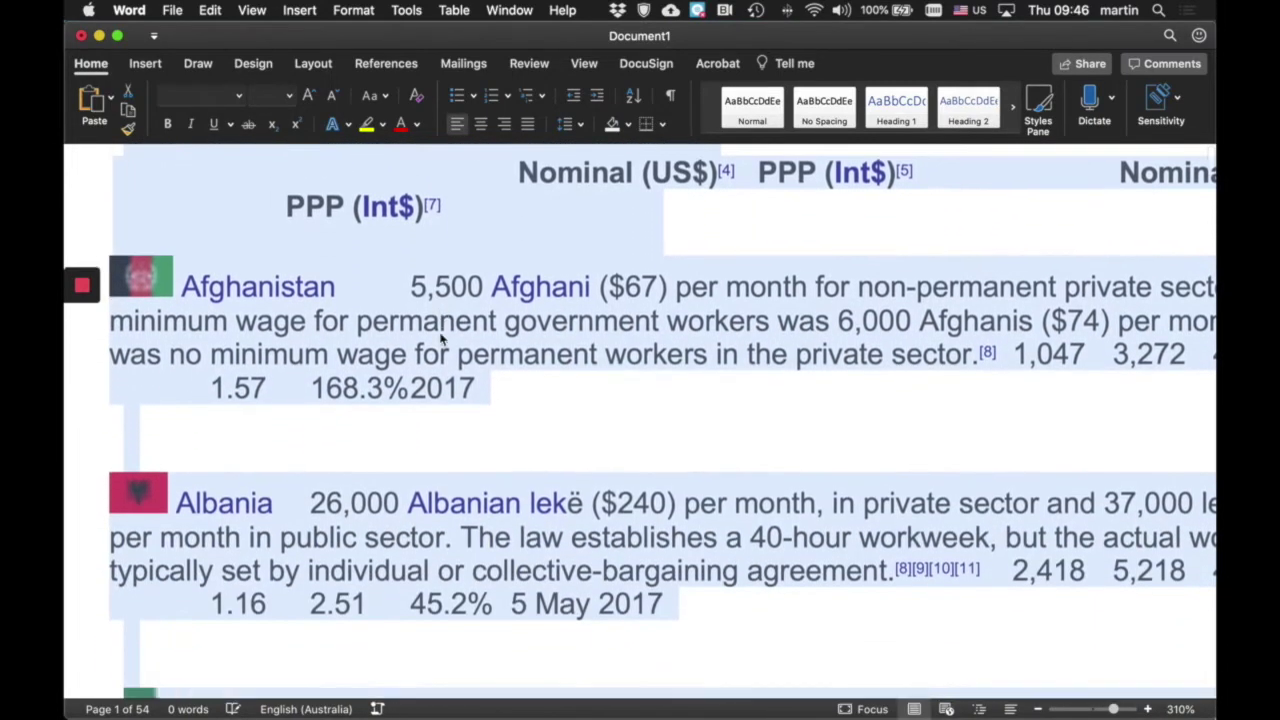
pyautogui.scroll(1, 440, 338)
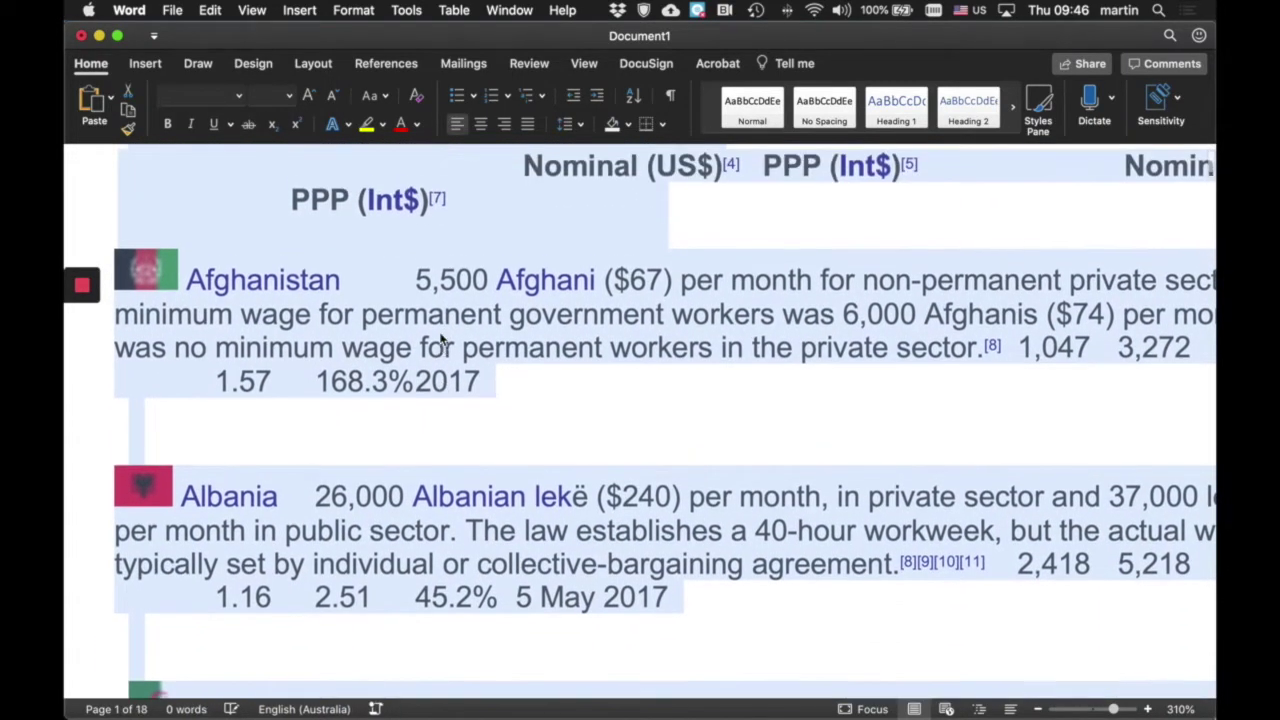
pyautogui.click(547, 341)
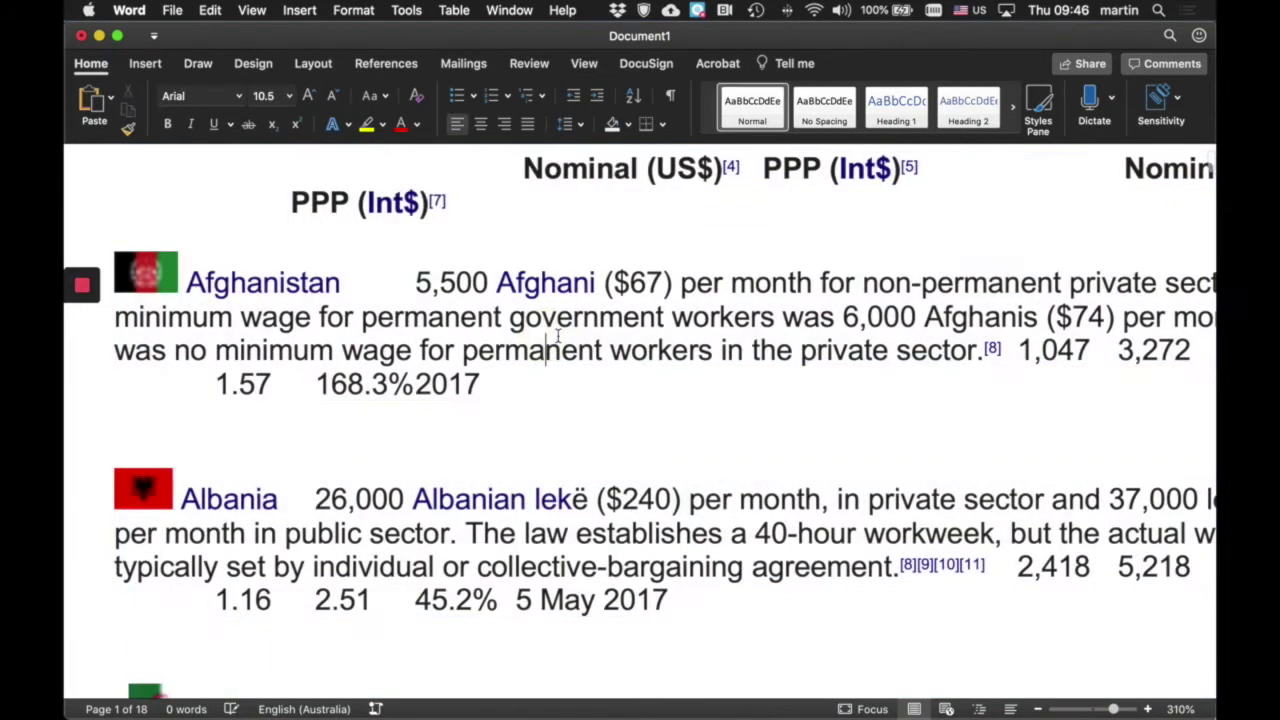
# - Show formatting marks and inspect the tab and paragraph marks around the header and Afghani
pyautogui.click(670, 96)
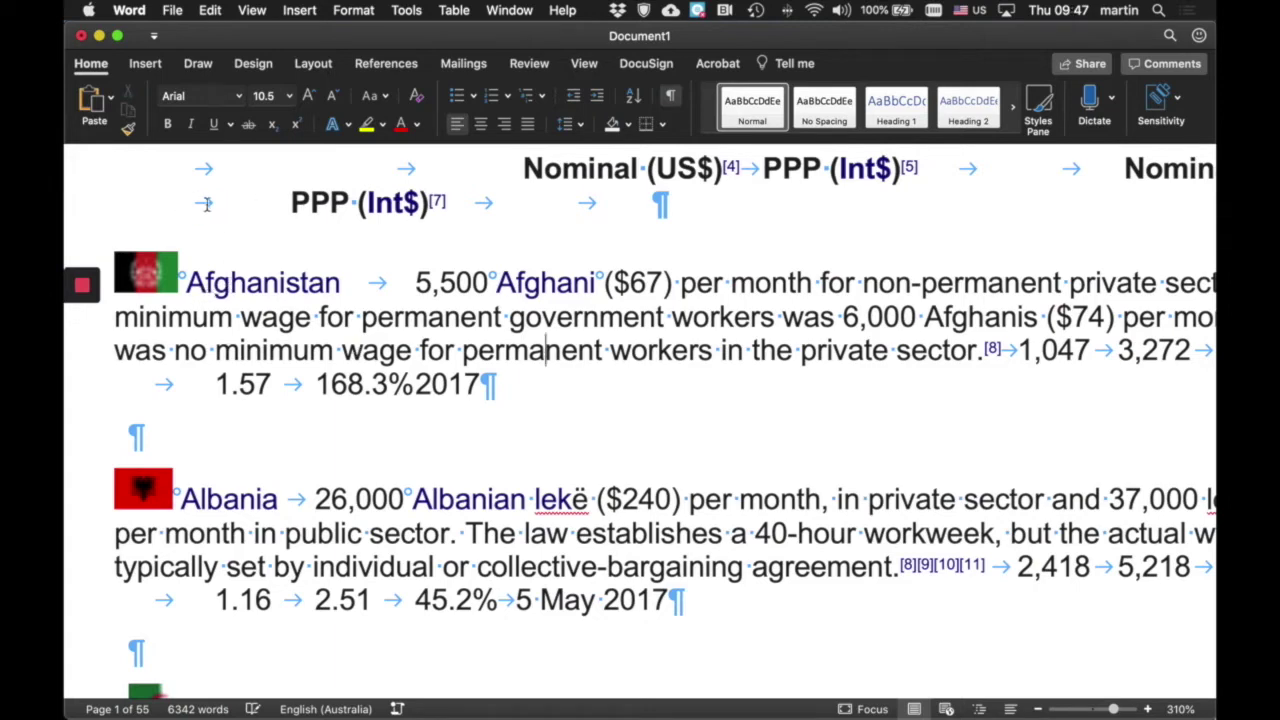
pyautogui.moveTo(648, 205); pyautogui.dragTo(674, 206)
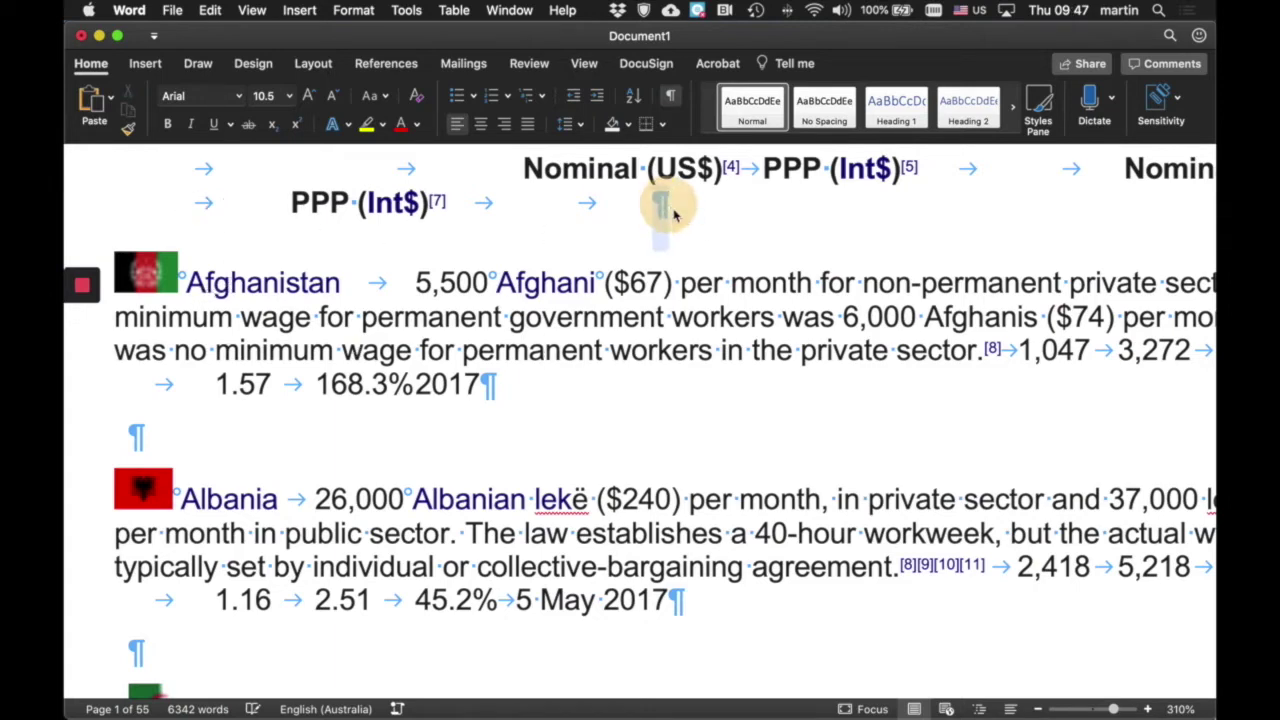
pyautogui.click(730, 215)
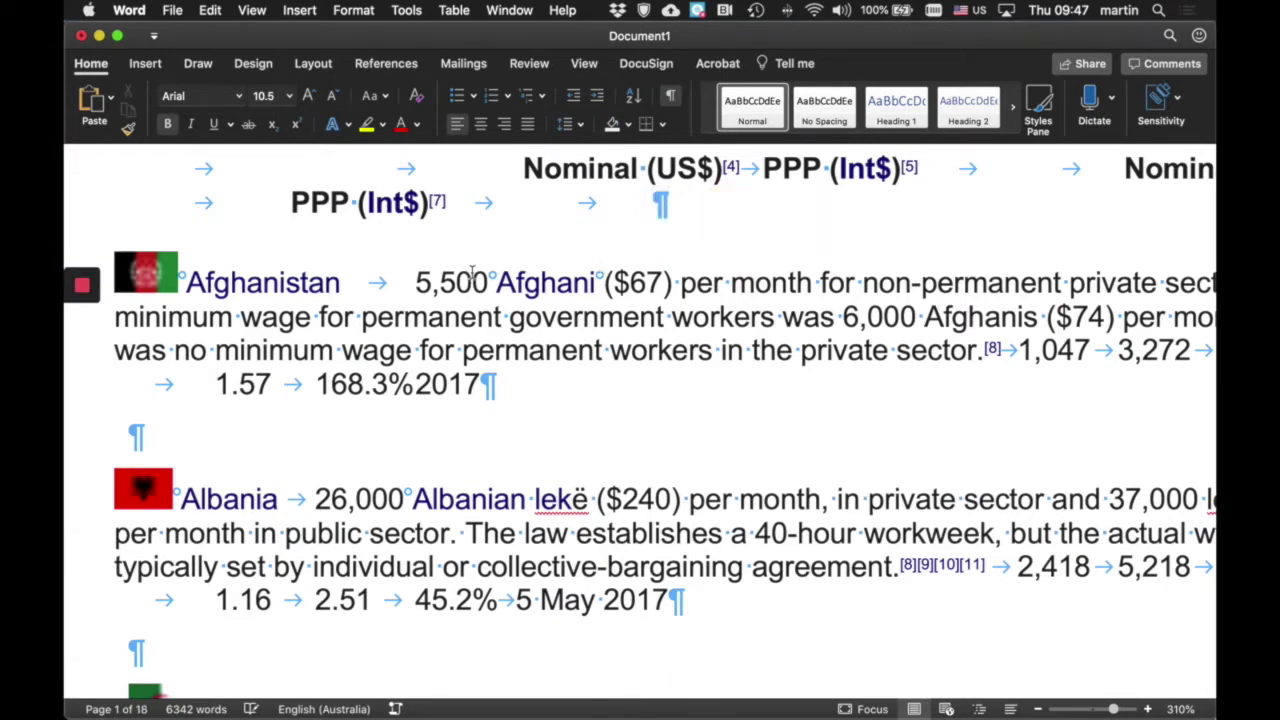
pyautogui.click(680, 284)
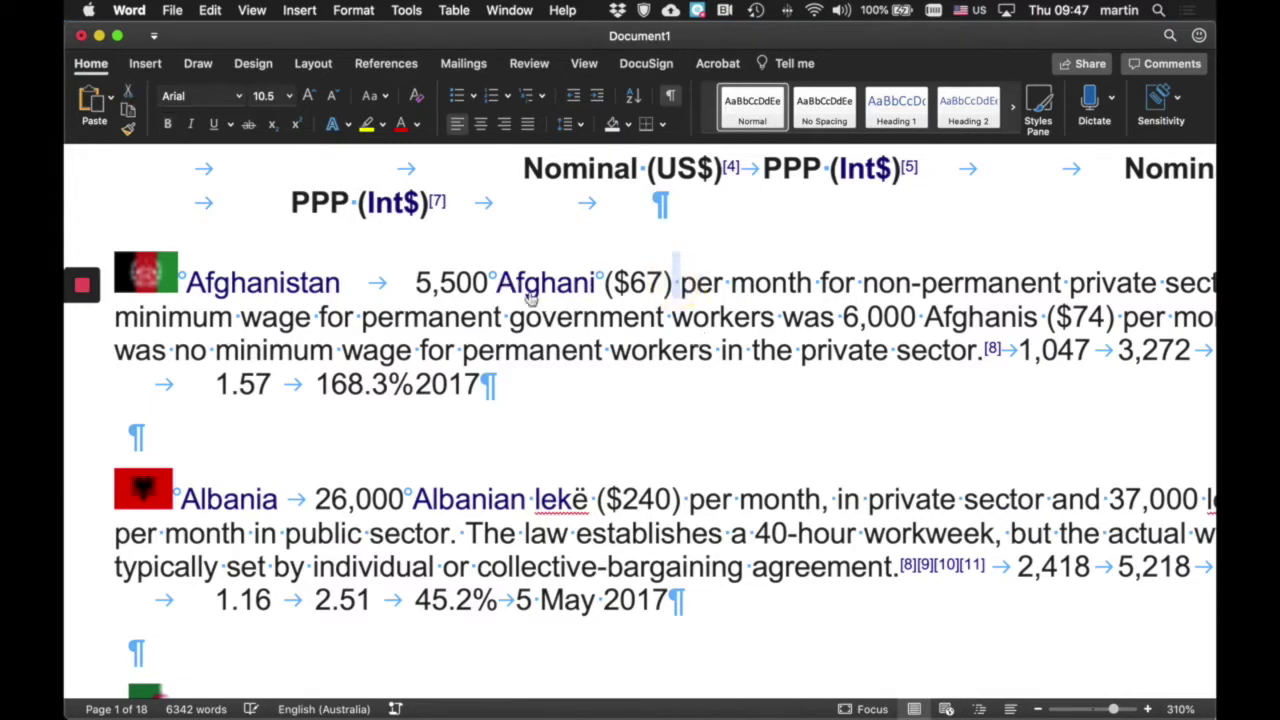
pyautogui.click(493, 279)
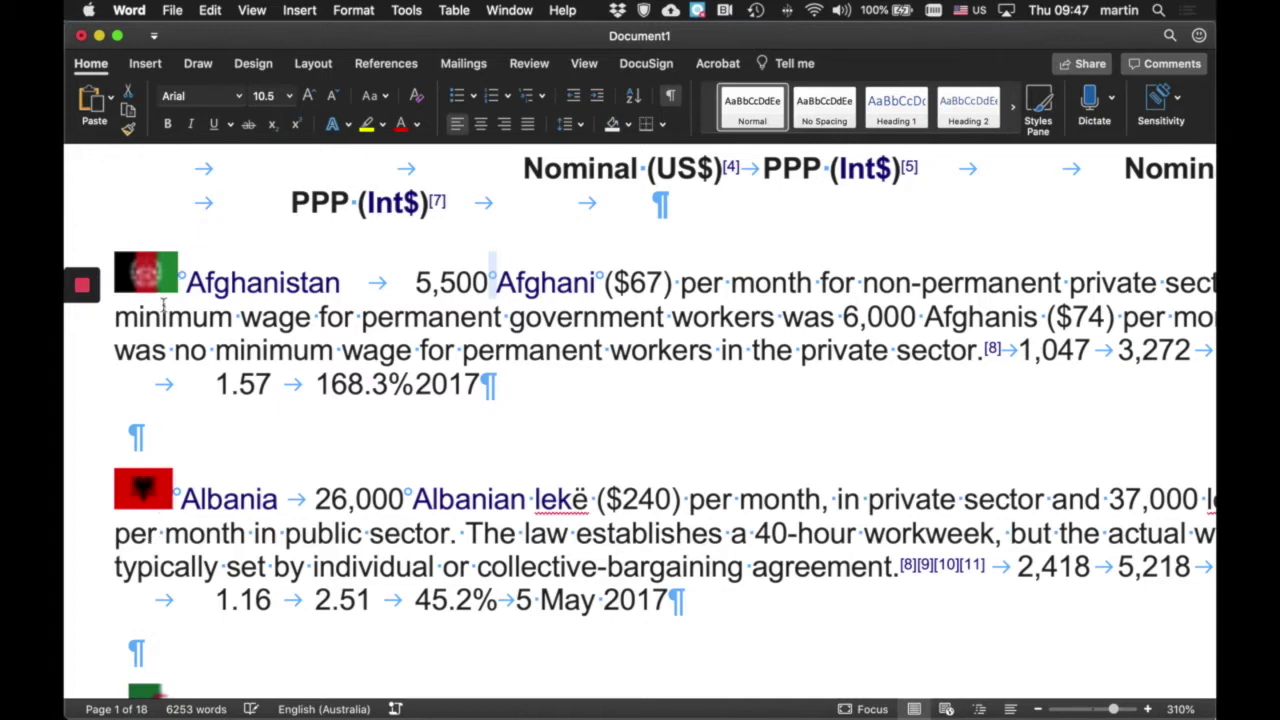
# - Scroll through the marked-up text, then undo the conversion to restore the table
pyautogui.scroll(-5, 491, 458)
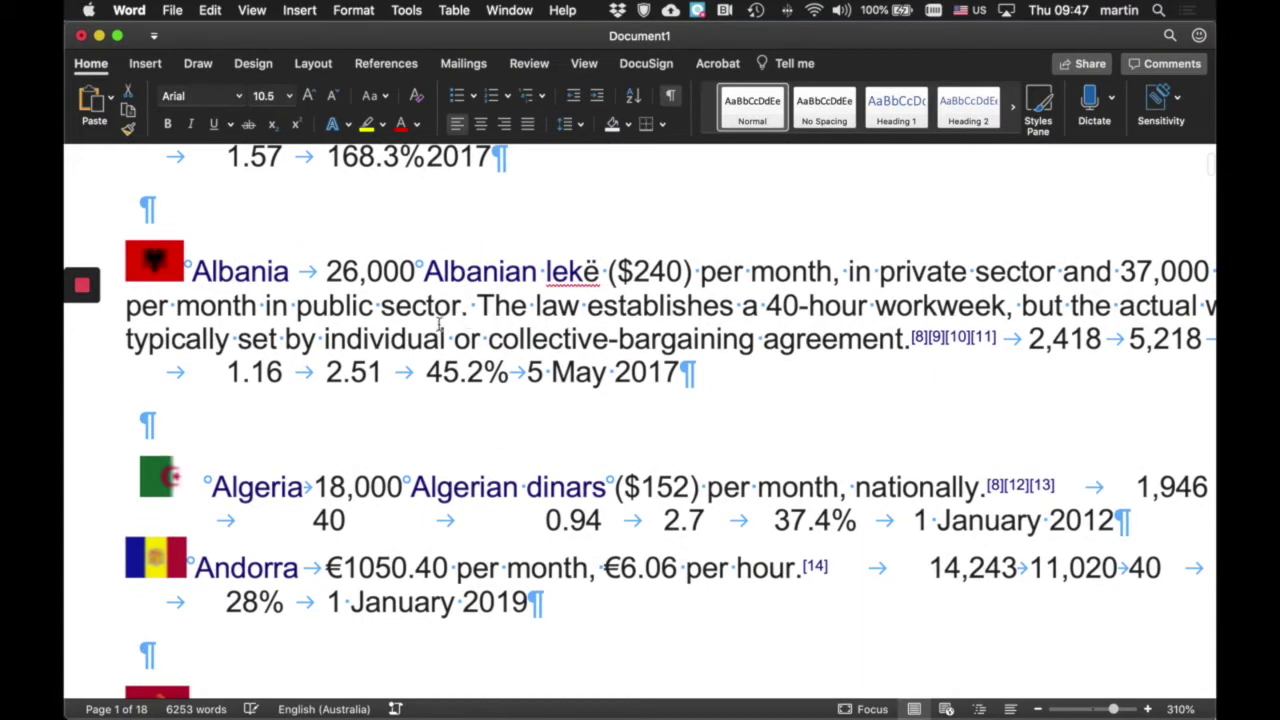
pyautogui.scroll(-1, 438, 322)
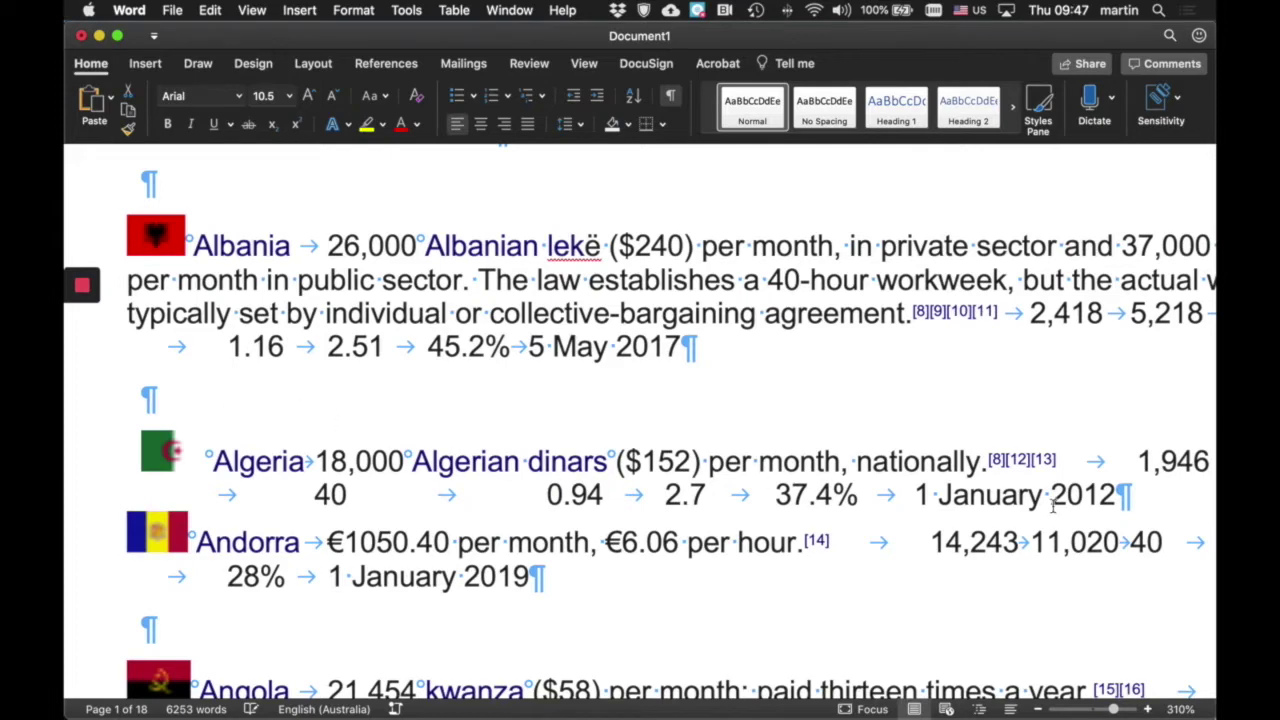
pyautogui.scroll(-6, 752, 514)
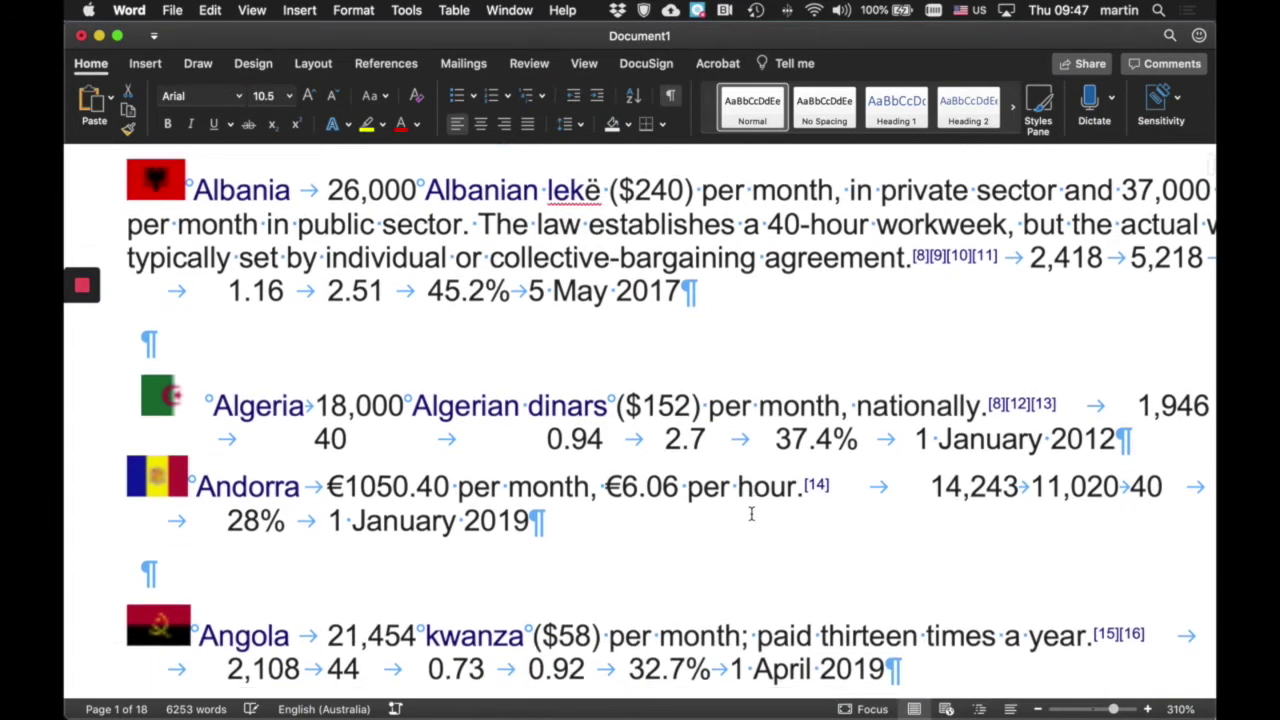
pyautogui.scroll(-8, 752, 514)
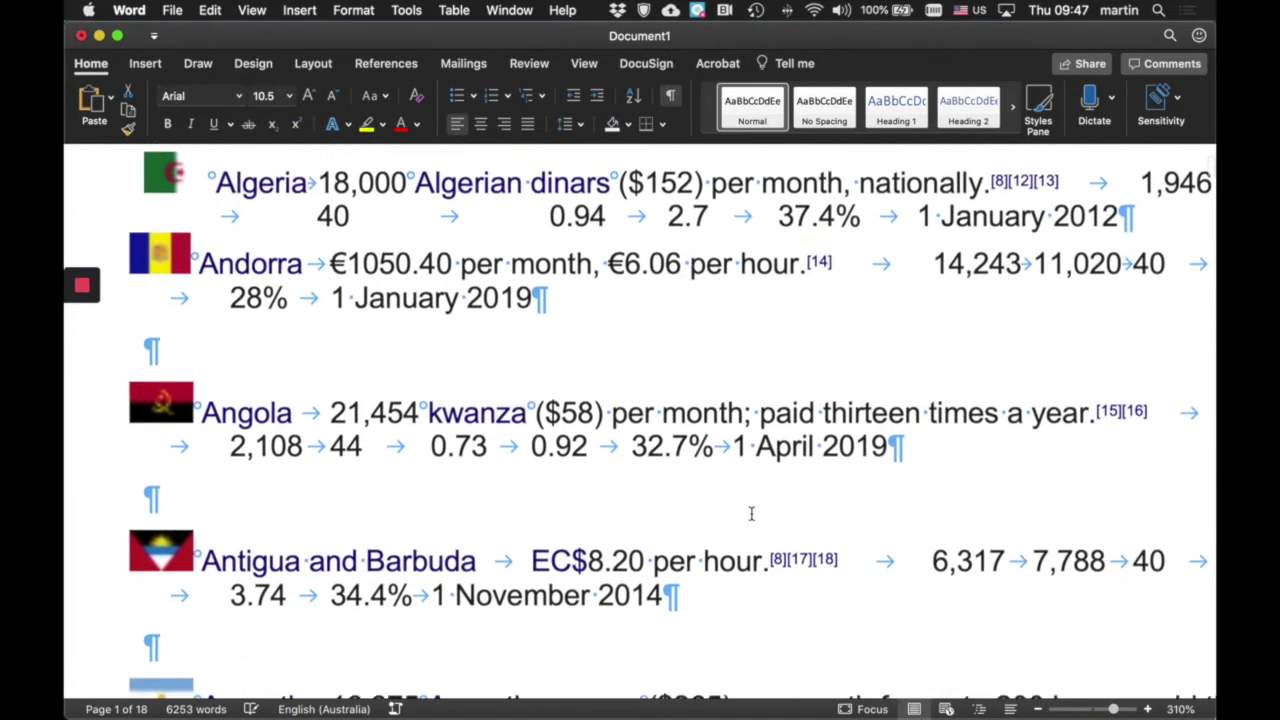
pyautogui.scroll(-4, 752, 514)
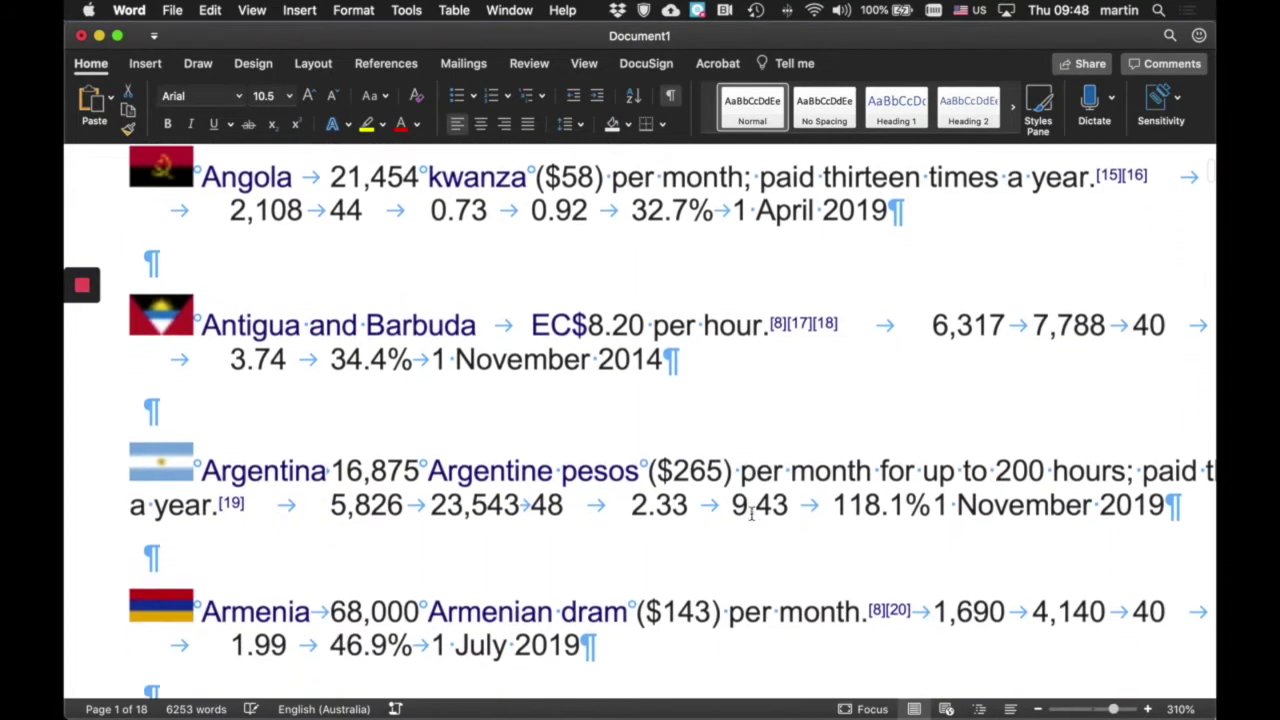
pyautogui.scroll(8, 752, 514)
pyautogui.scroll(20, 752, 514)
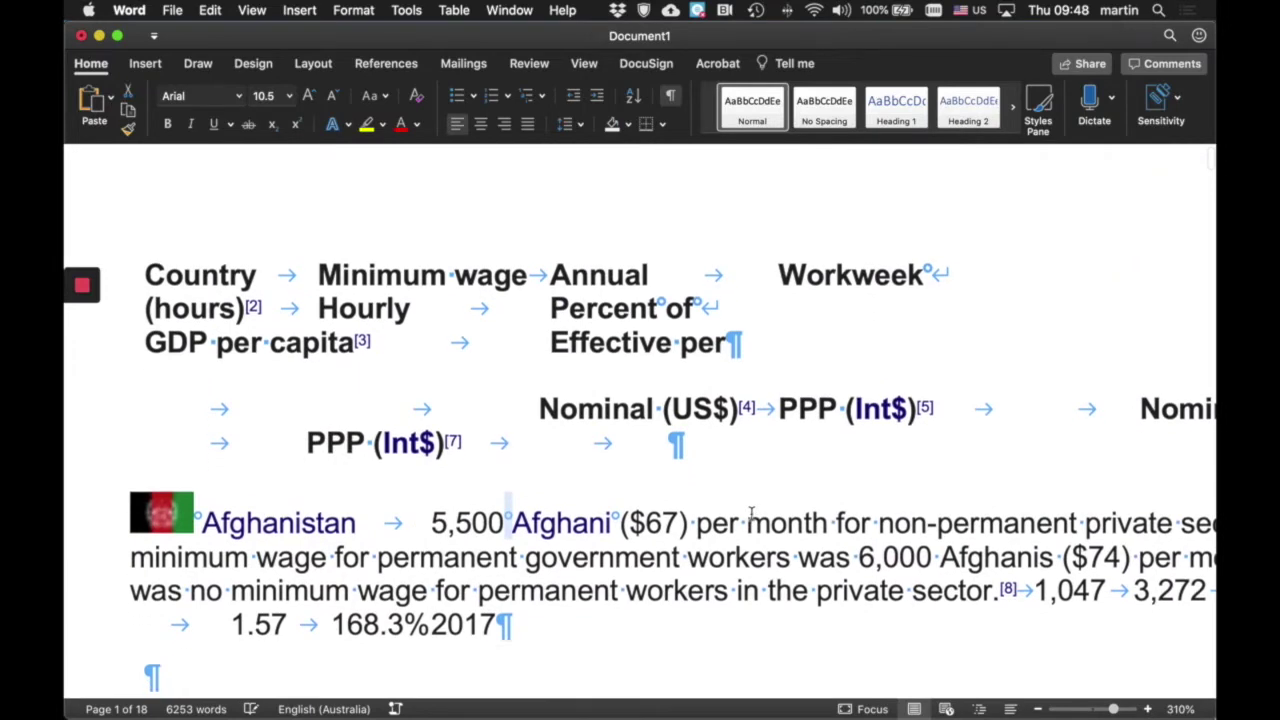
pyautogui.scroll(-5, 752, 514)
pyautogui.scroll(-3, 752, 514)
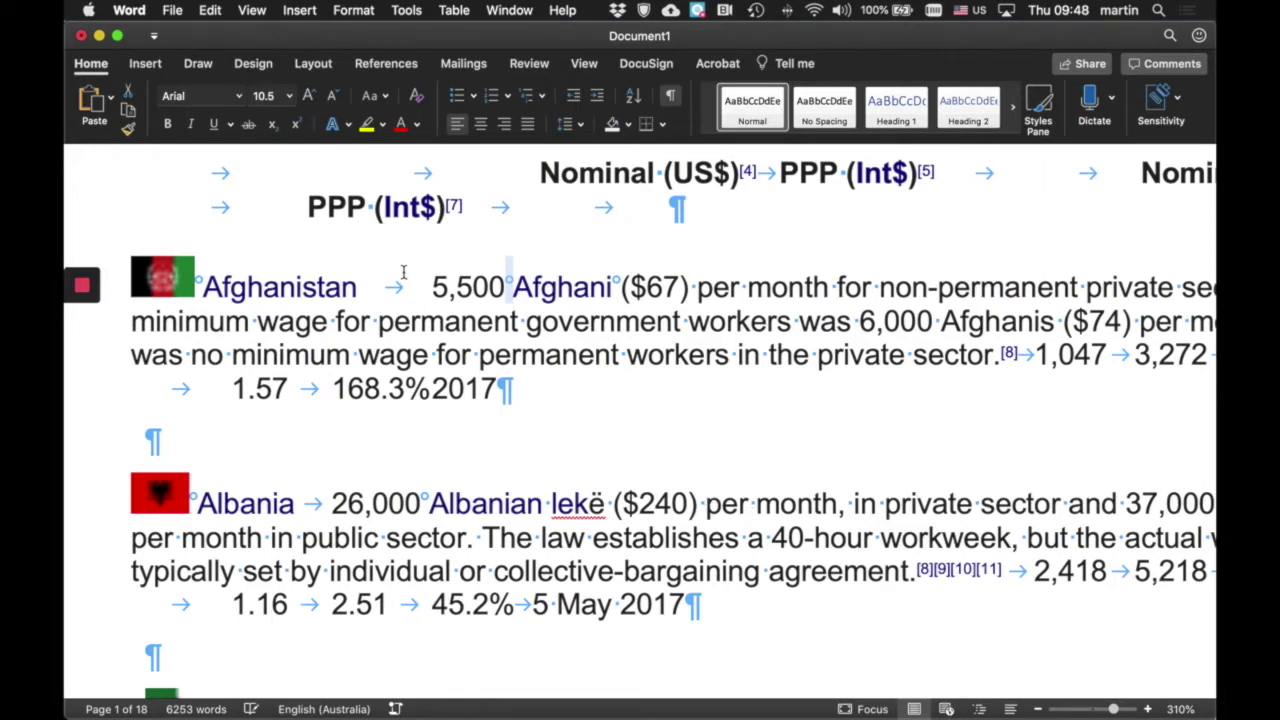
pyautogui.press('super+z')
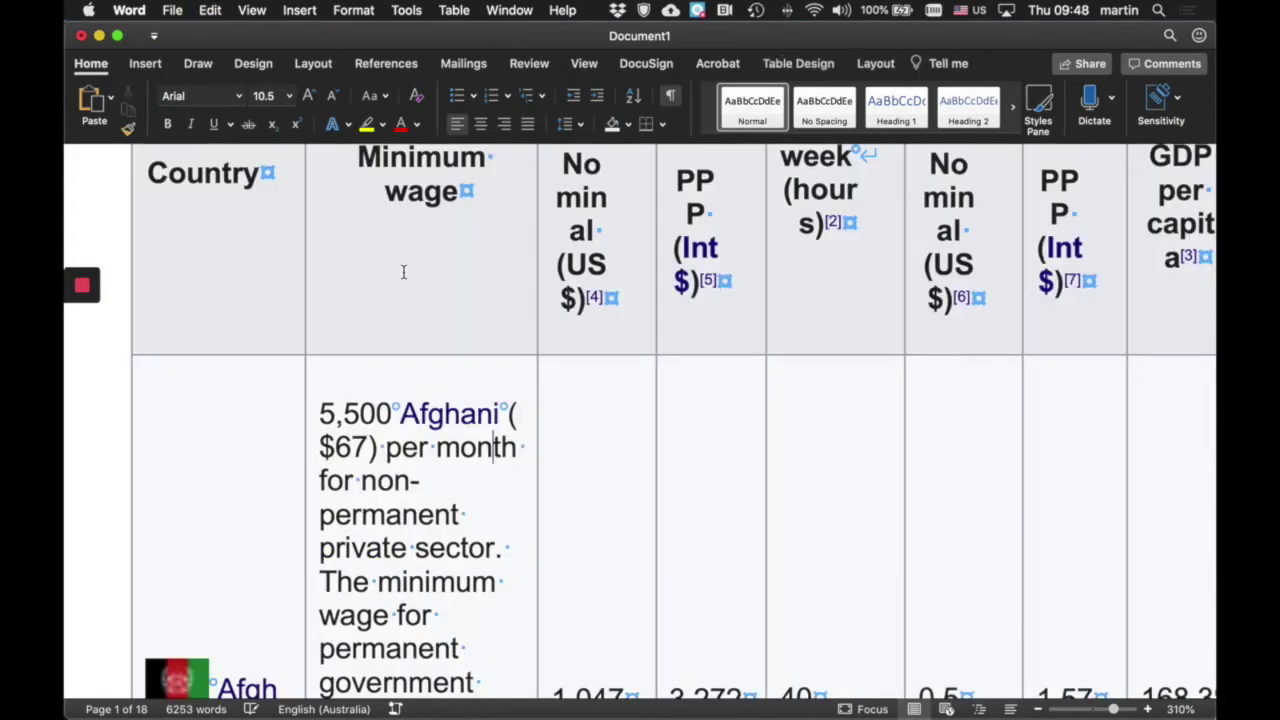
pyautogui.scroll(4, 417, 272)
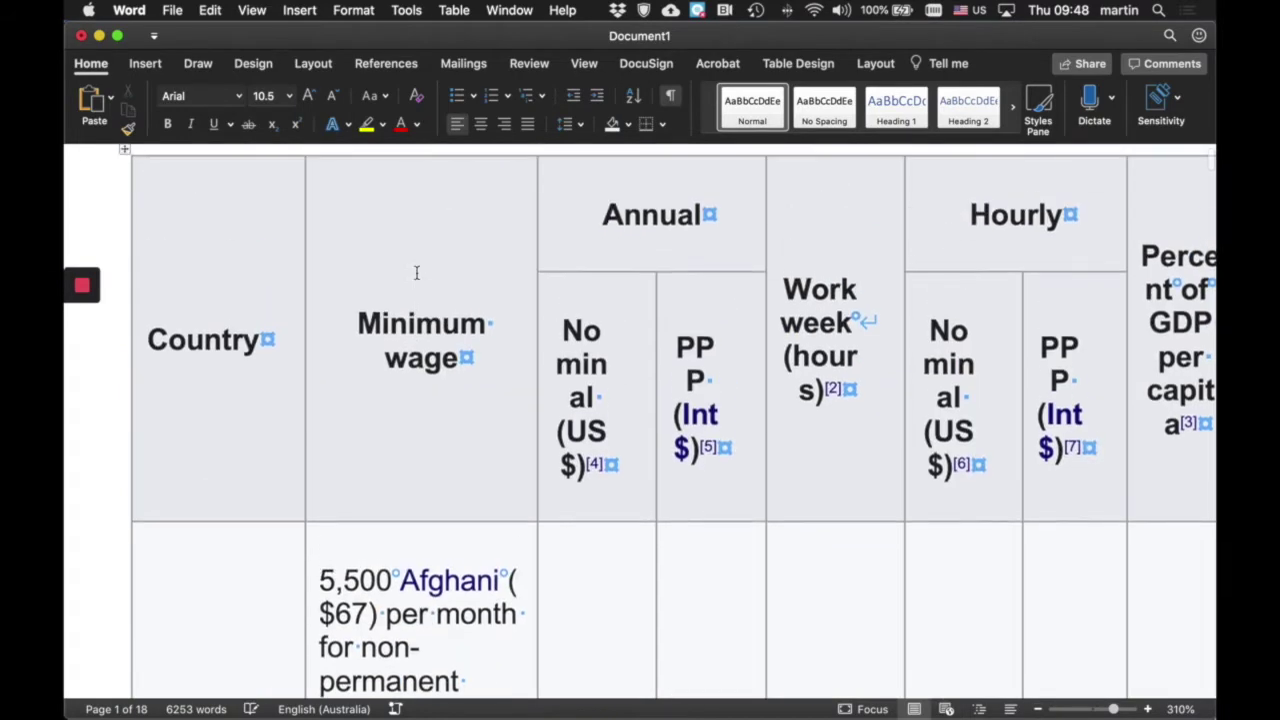
pyautogui.press('super+y')
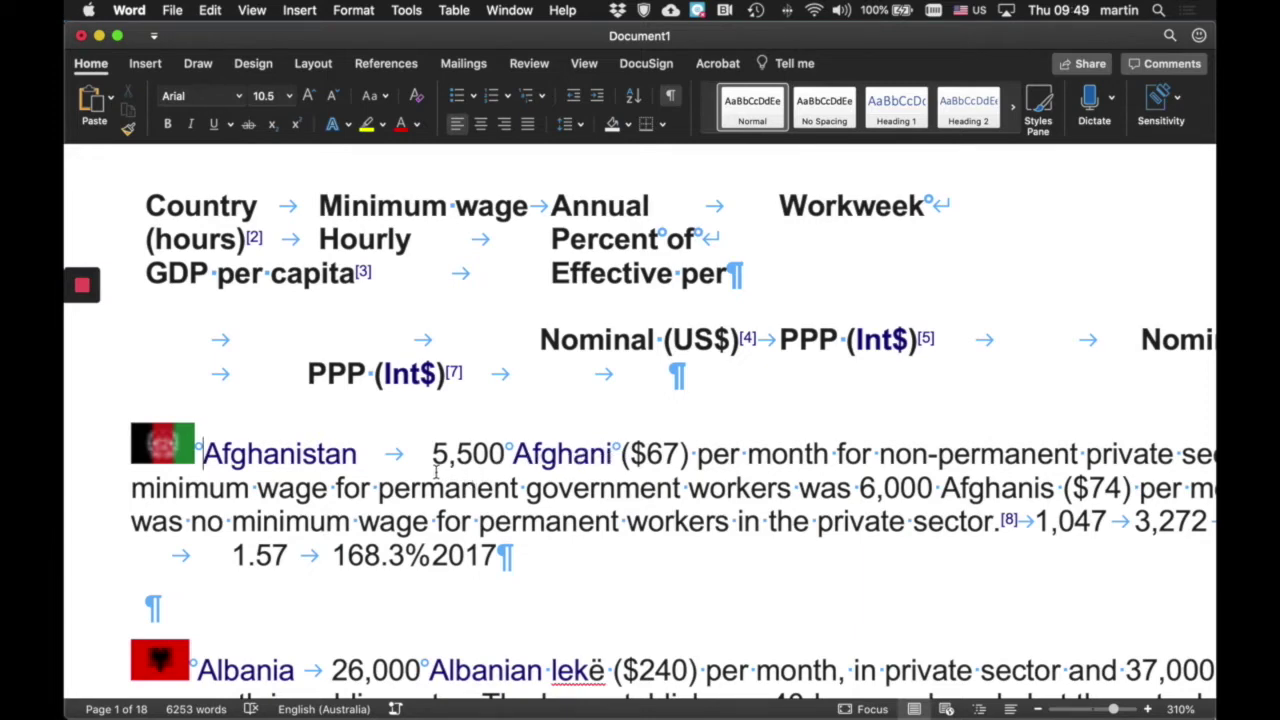
pyautogui.press('super+z')
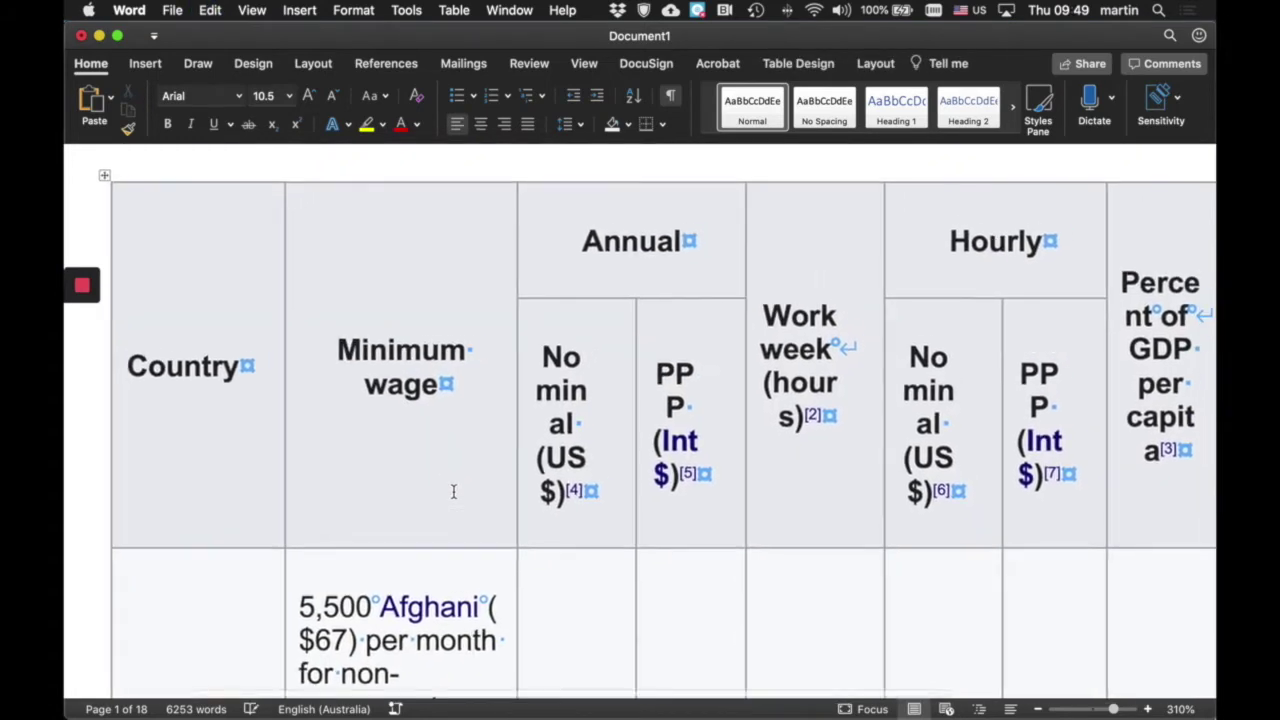
# - Zoom out from 290% to 220% so all columns through Effective per fit on screen
pyautogui.click(1037, 709)
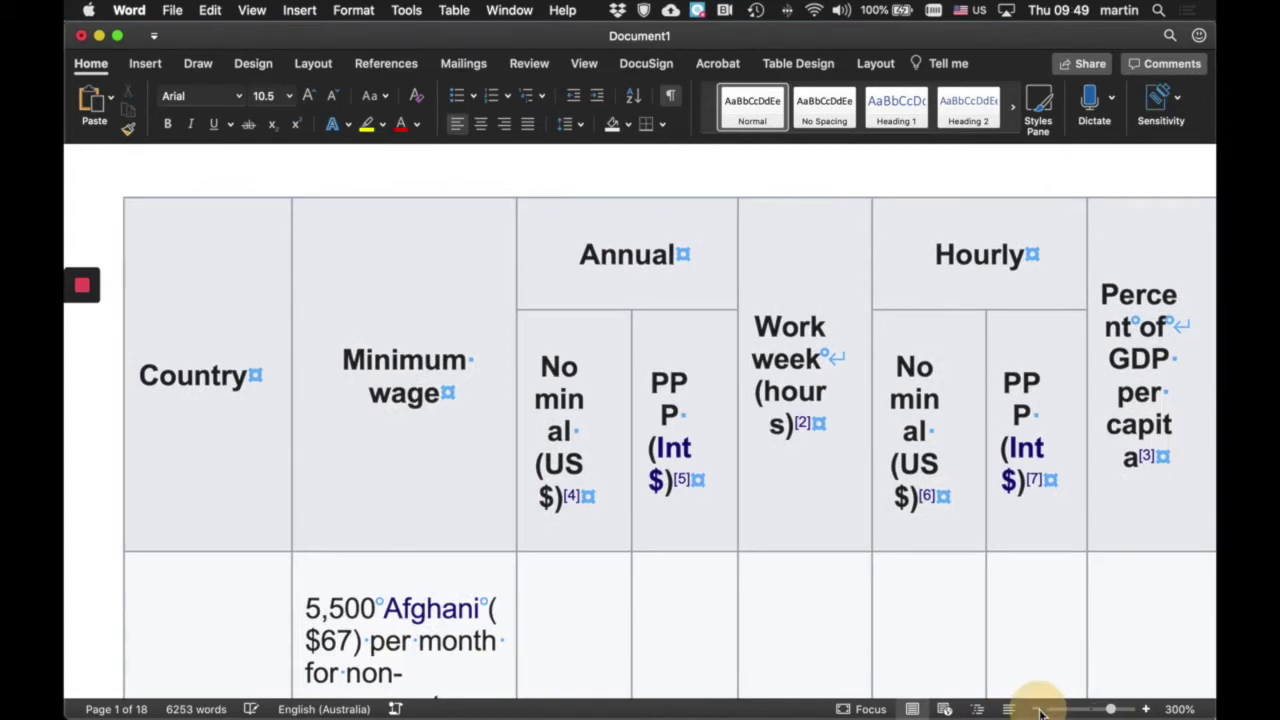
pyautogui.click(1037, 709)
pyautogui.click(1037, 709)
pyautogui.click(1037, 709)
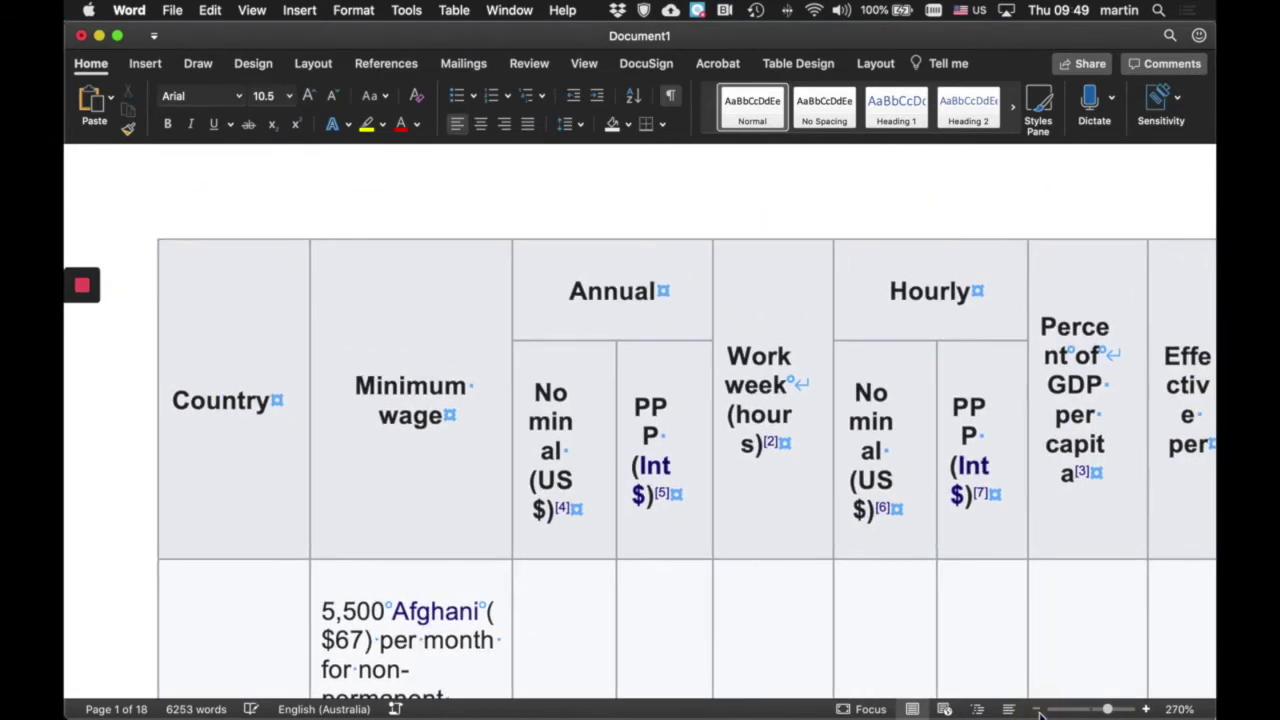
pyautogui.click(1037, 709)
pyautogui.click(1037, 709)
pyautogui.click(1037, 709)
pyautogui.click(1037, 709)
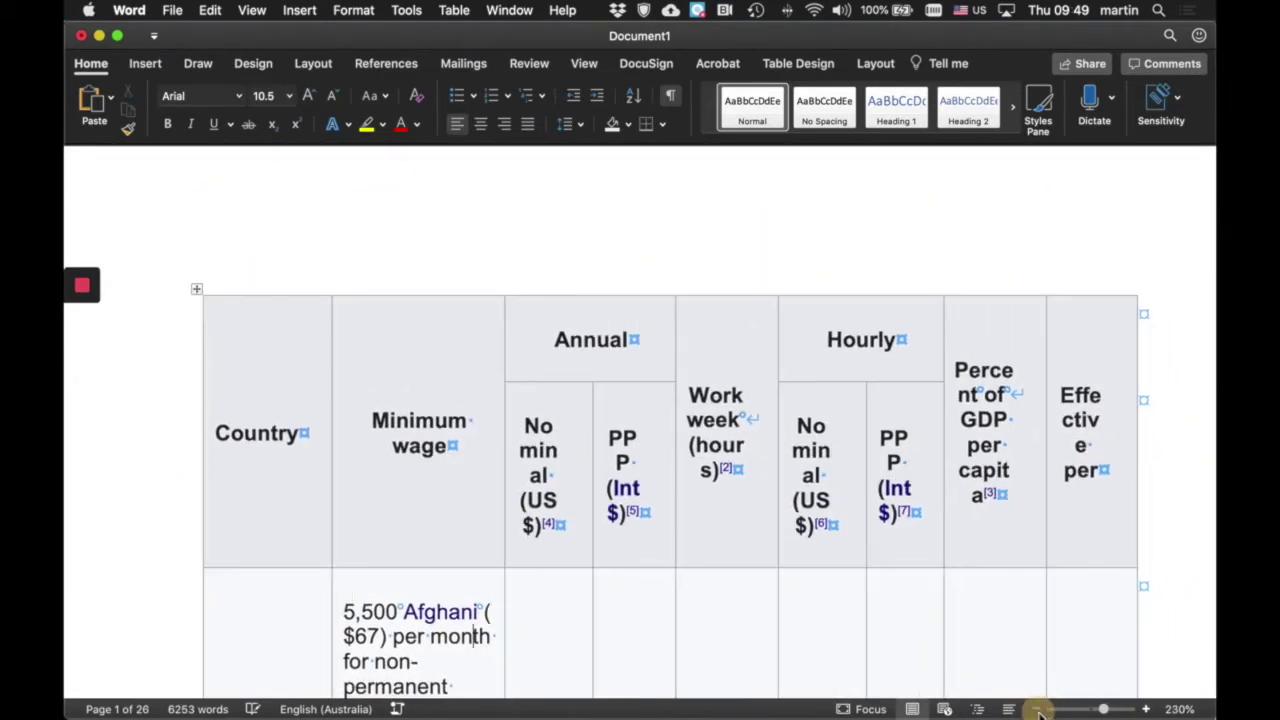
pyautogui.click(1037, 709)
pyautogui.scroll(-5, 749, 440)
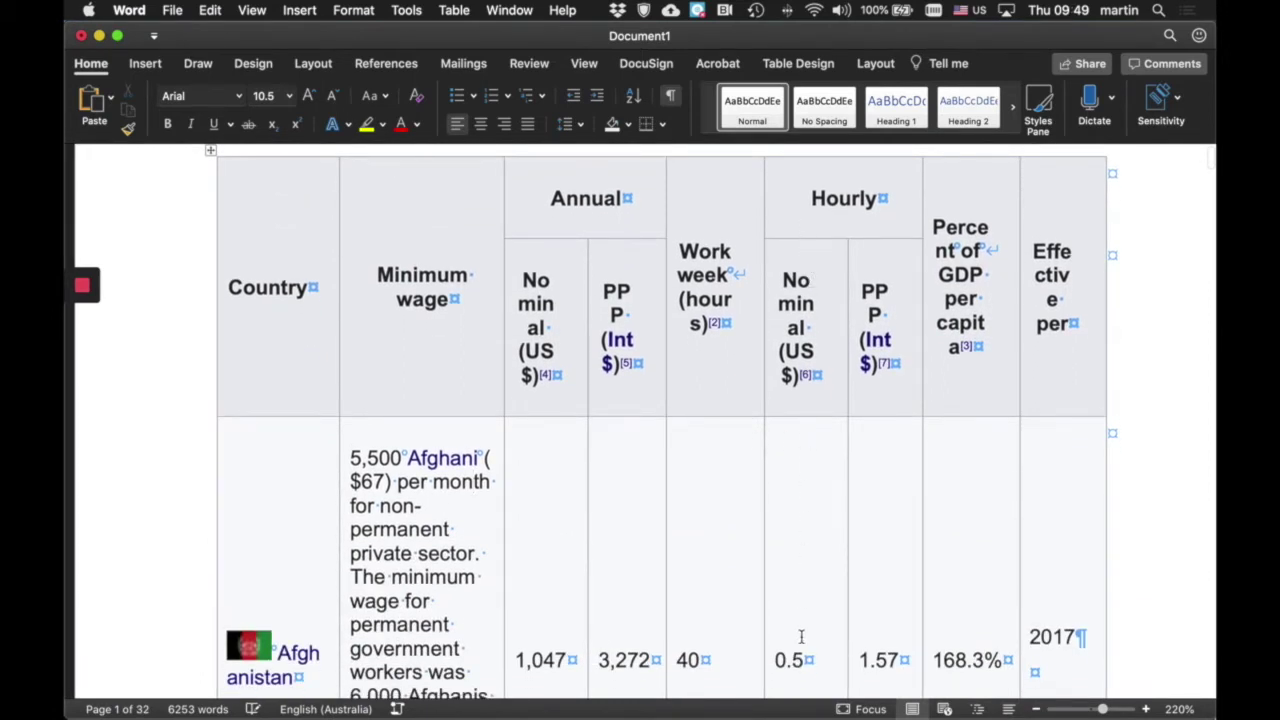
pyautogui.scroll(1, 429, 184)
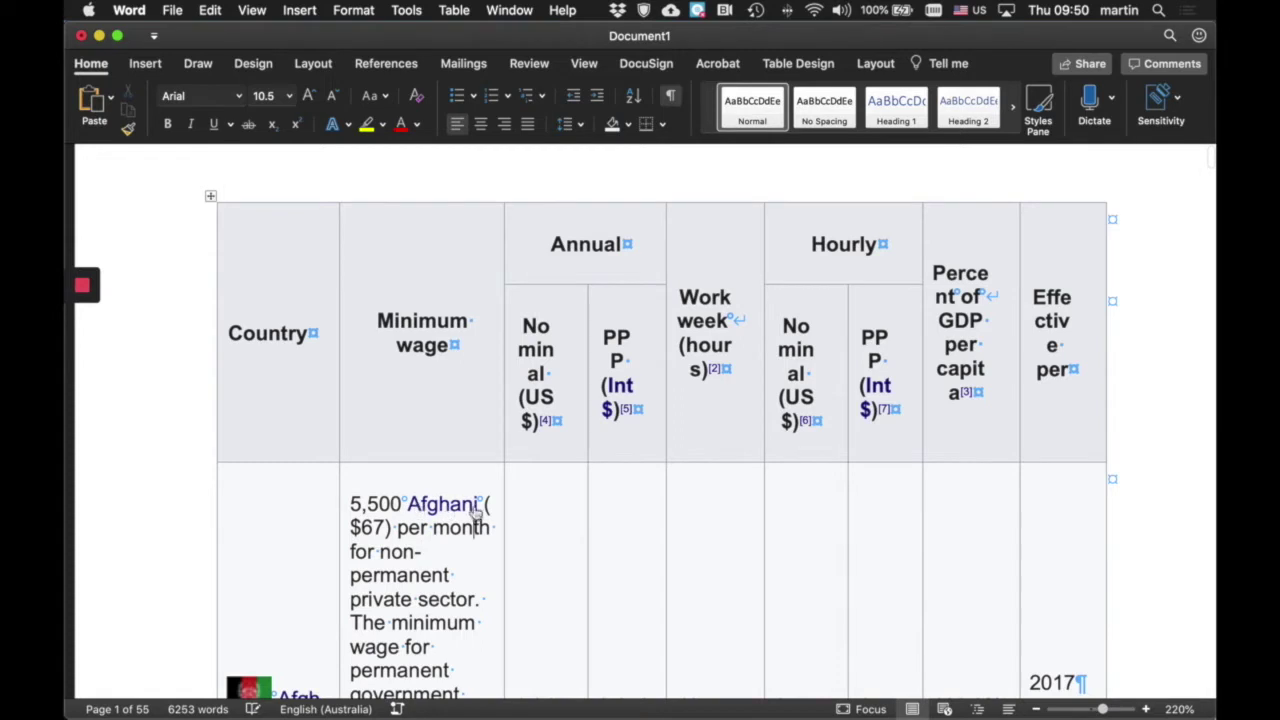
pyautogui.click(414, 187)
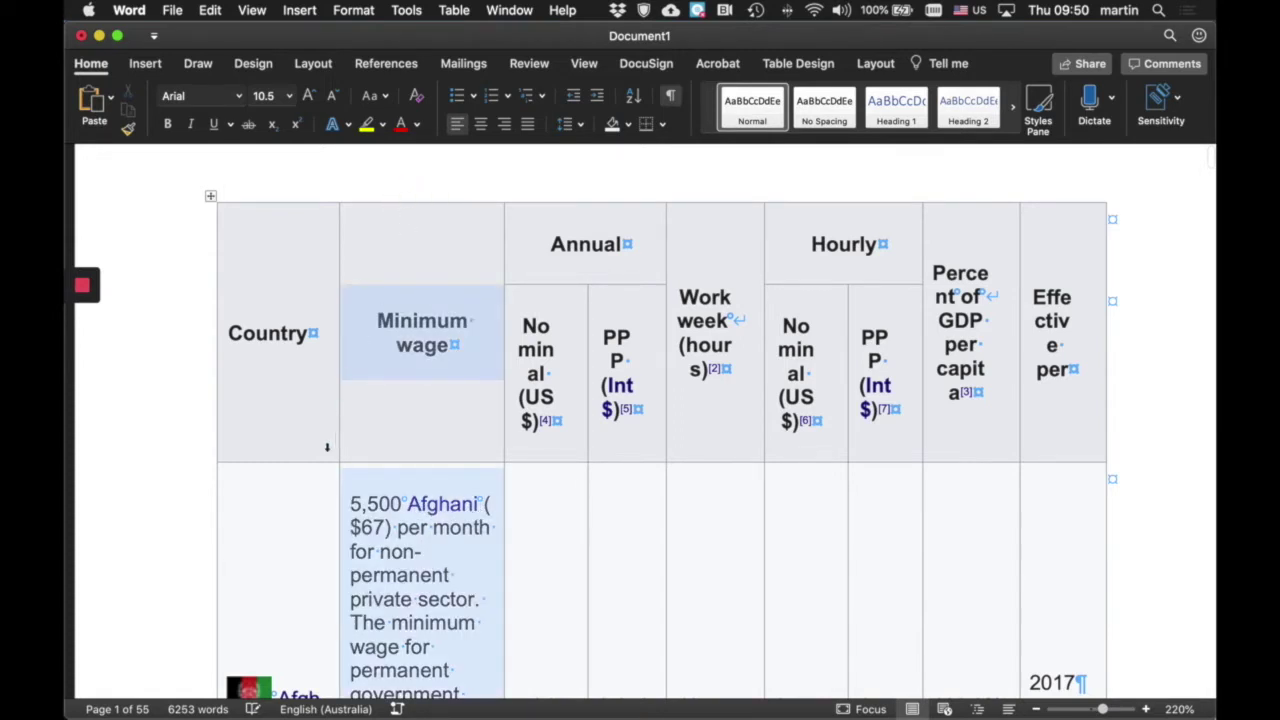
# - Delete the Minimum wage column, then the Annual and Workweek columns
pyautogui.scroll(-2, 268, 672)
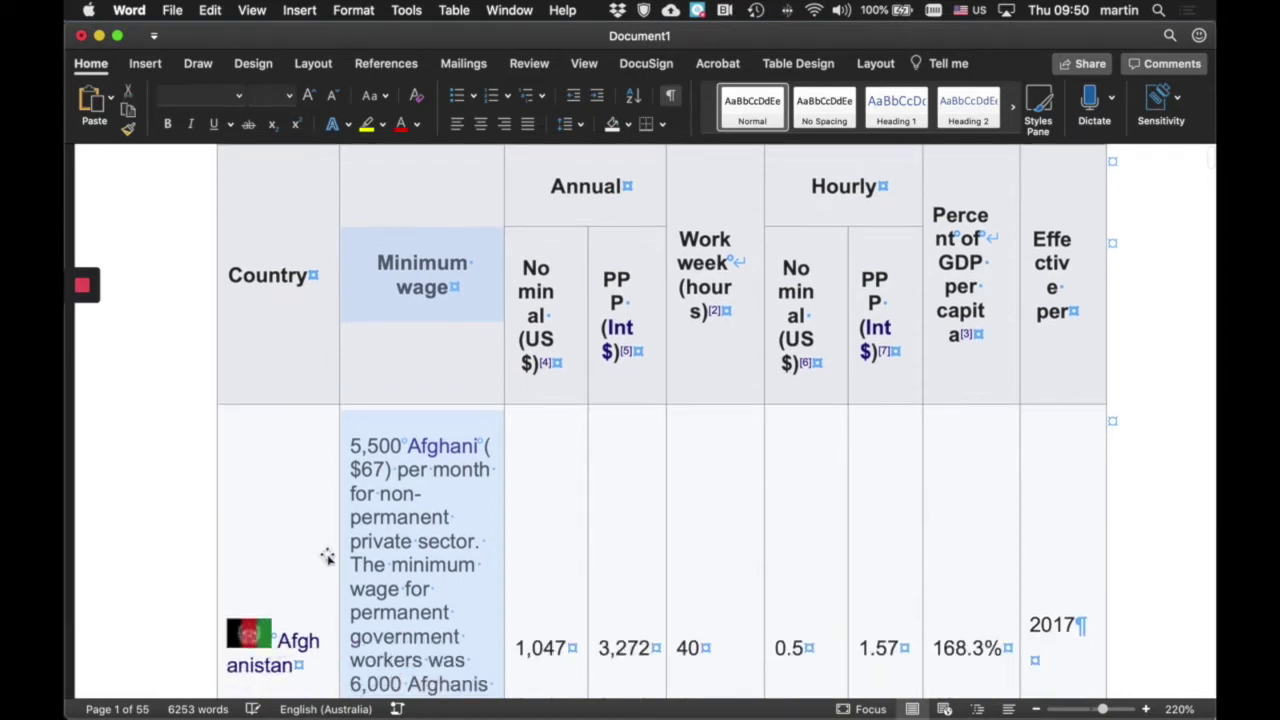
pyautogui.scroll(5, 327, 557)
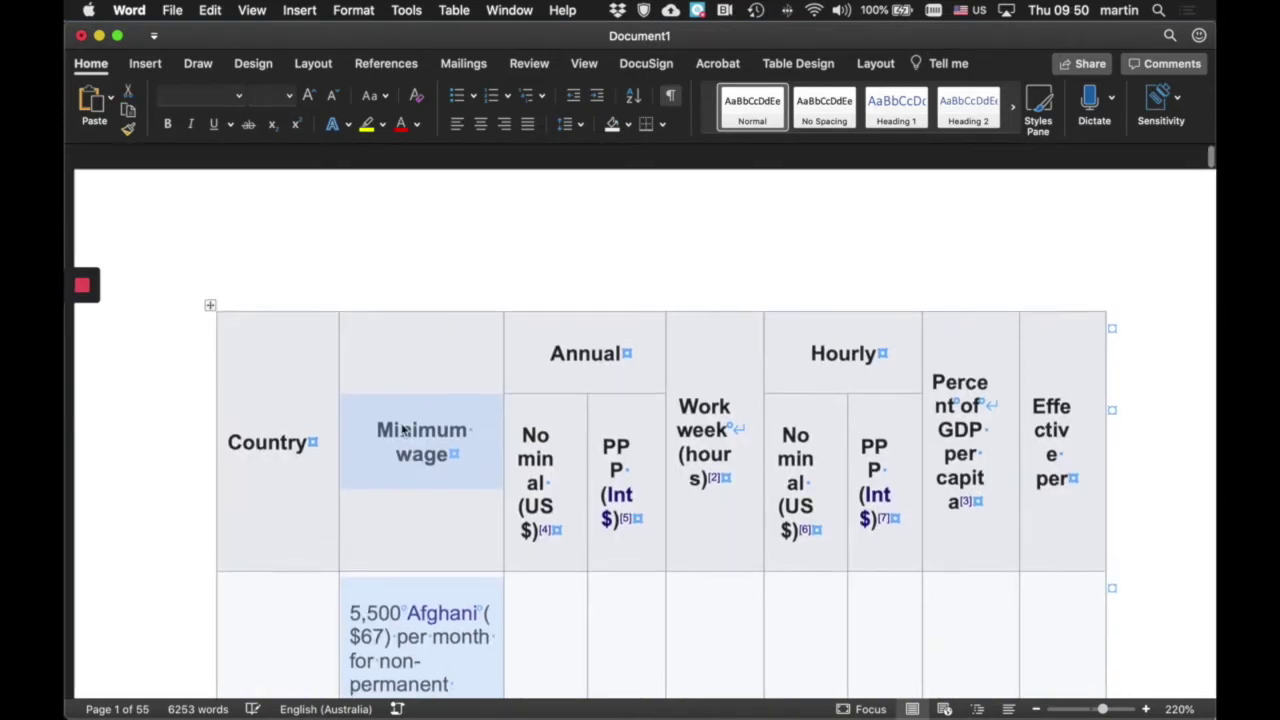
pyautogui.click(426, 345)
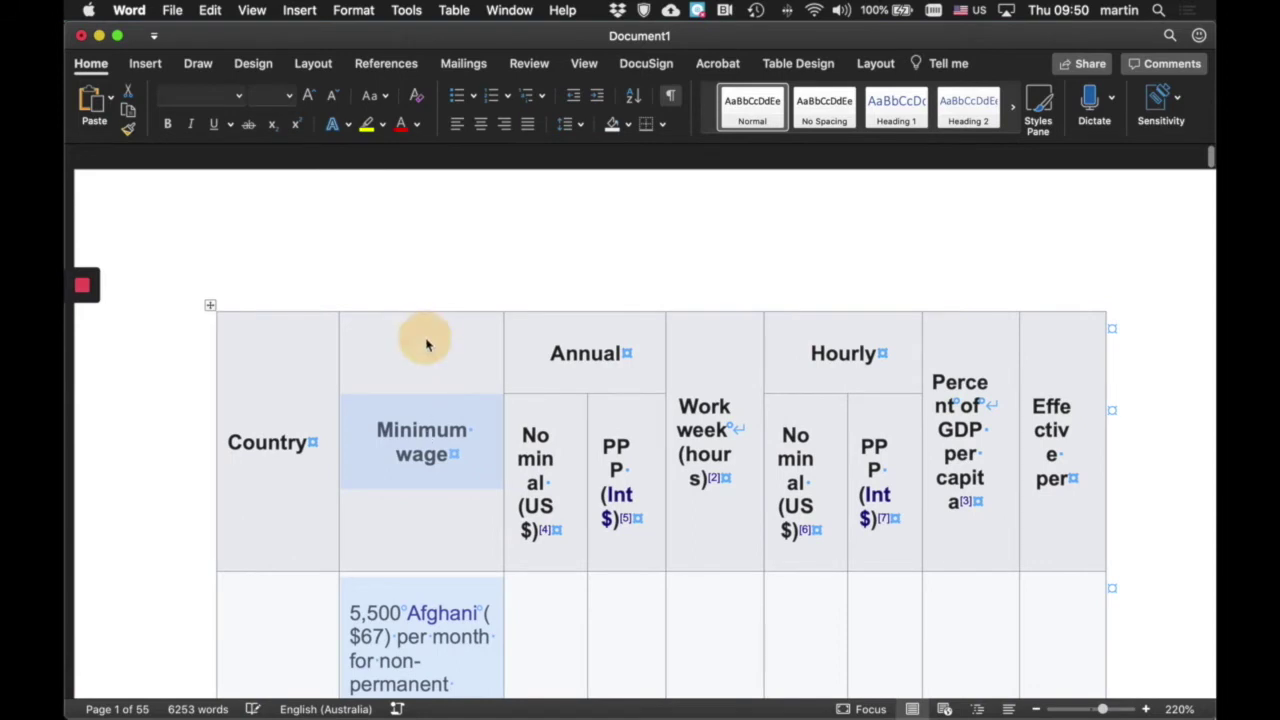
pyautogui.rightClick(436, 410)
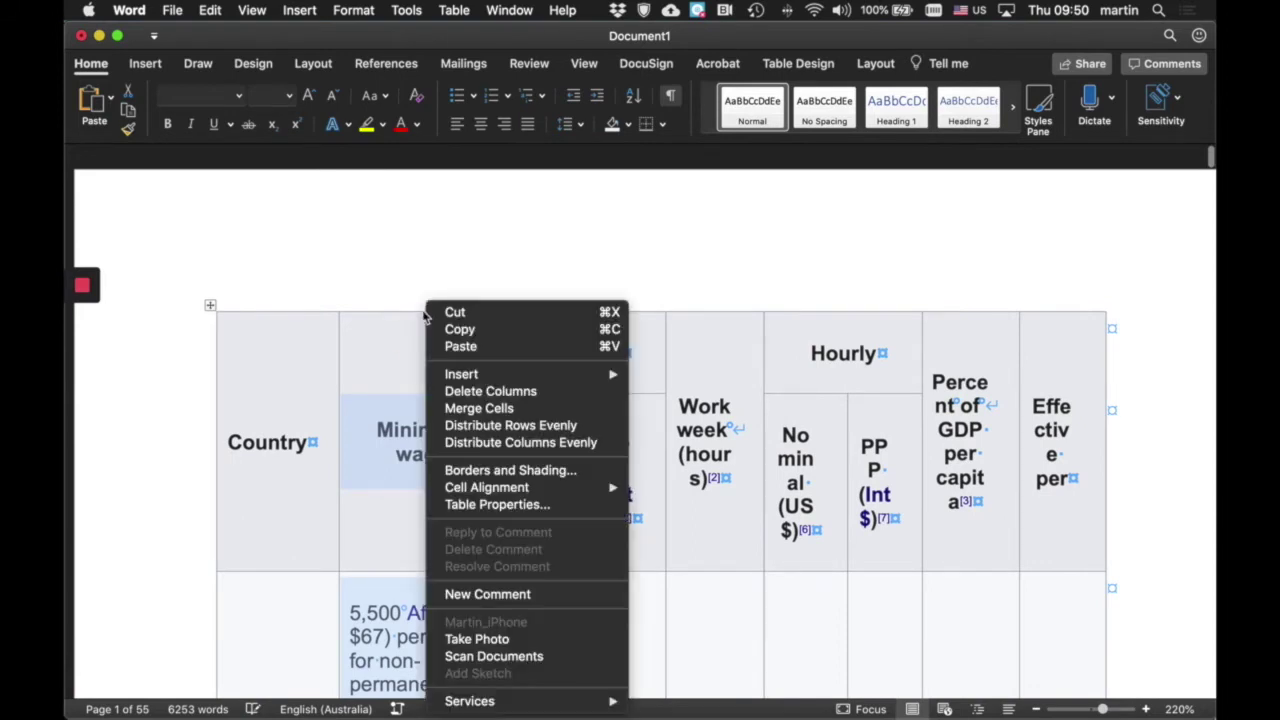
pyautogui.click(509, 391)
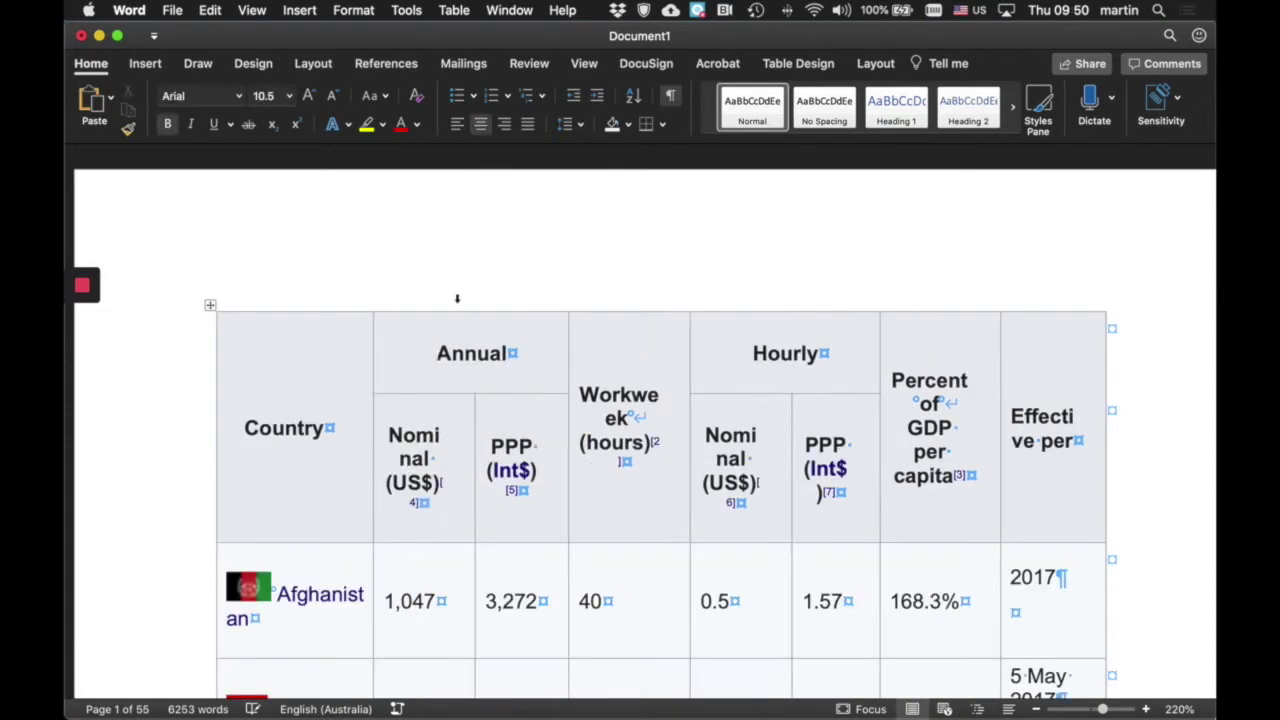
pyautogui.moveTo(459, 293); pyautogui.dragTo(631, 293)
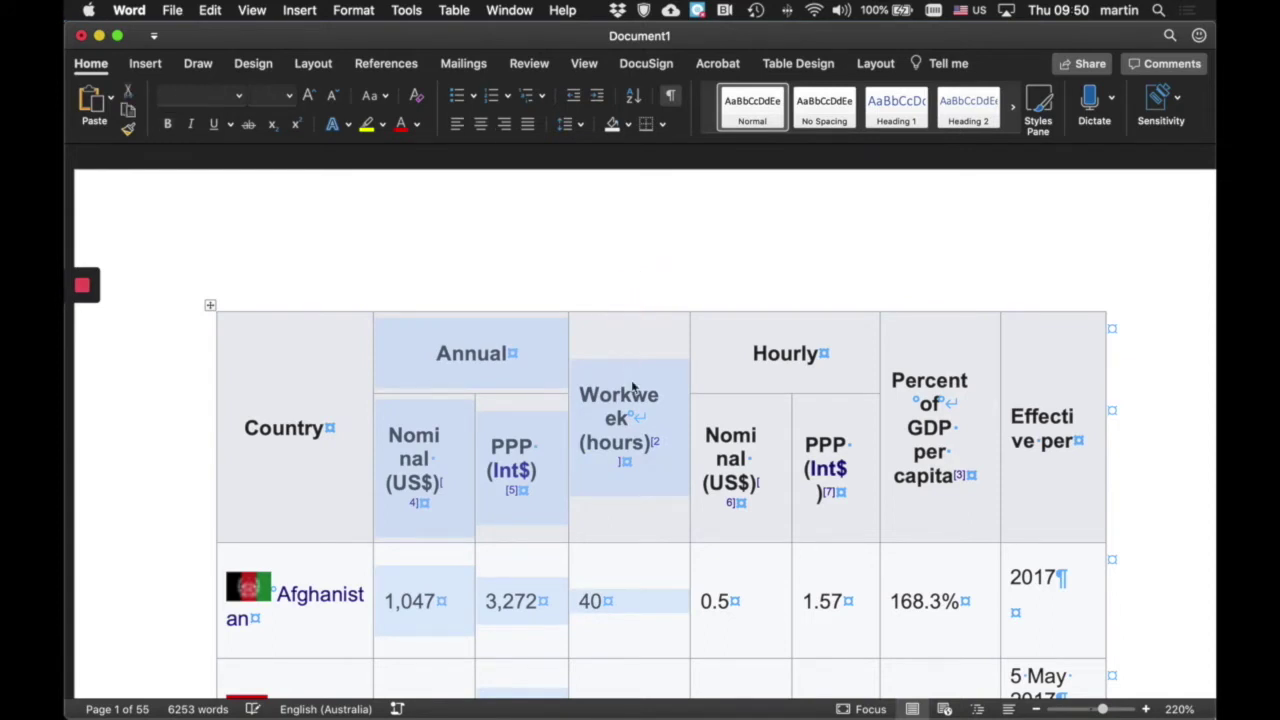
pyautogui.press('BackSpace')
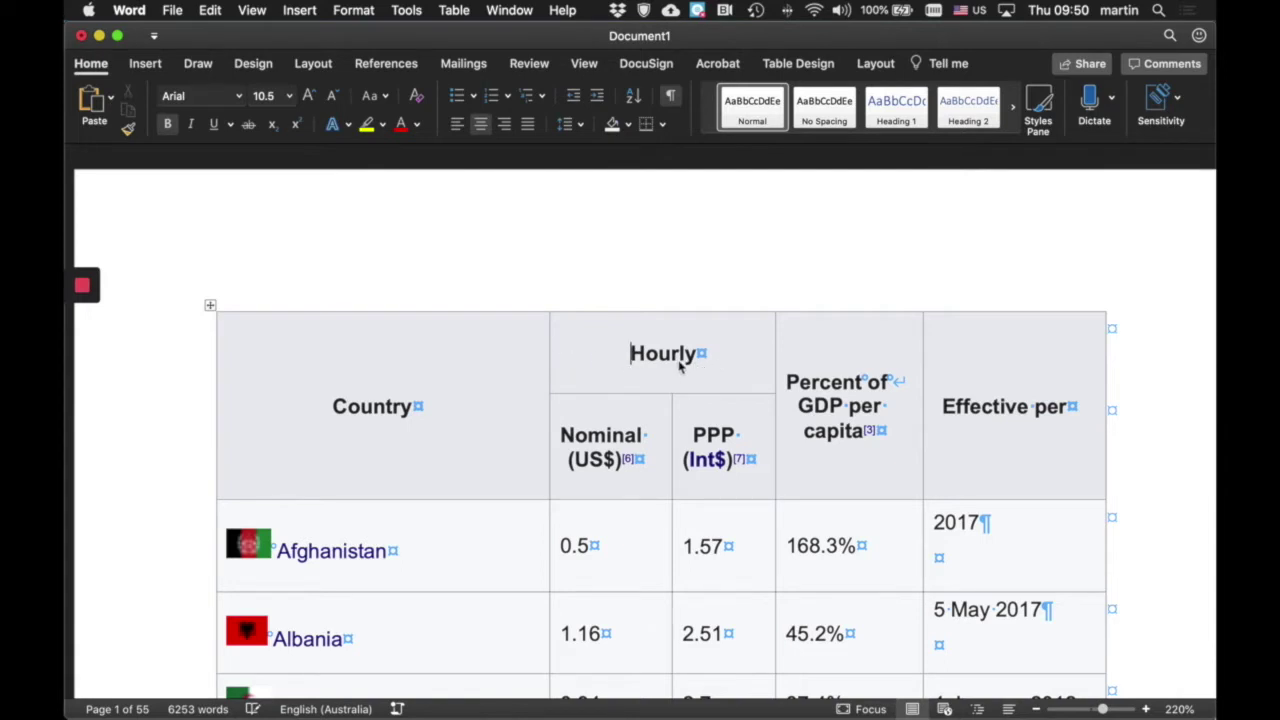
pyautogui.click(676, 352)
# - Delete the Hourly, Percent of GDP and Effective per header cells, shifting cells left
pyautogui.click(729, 357)
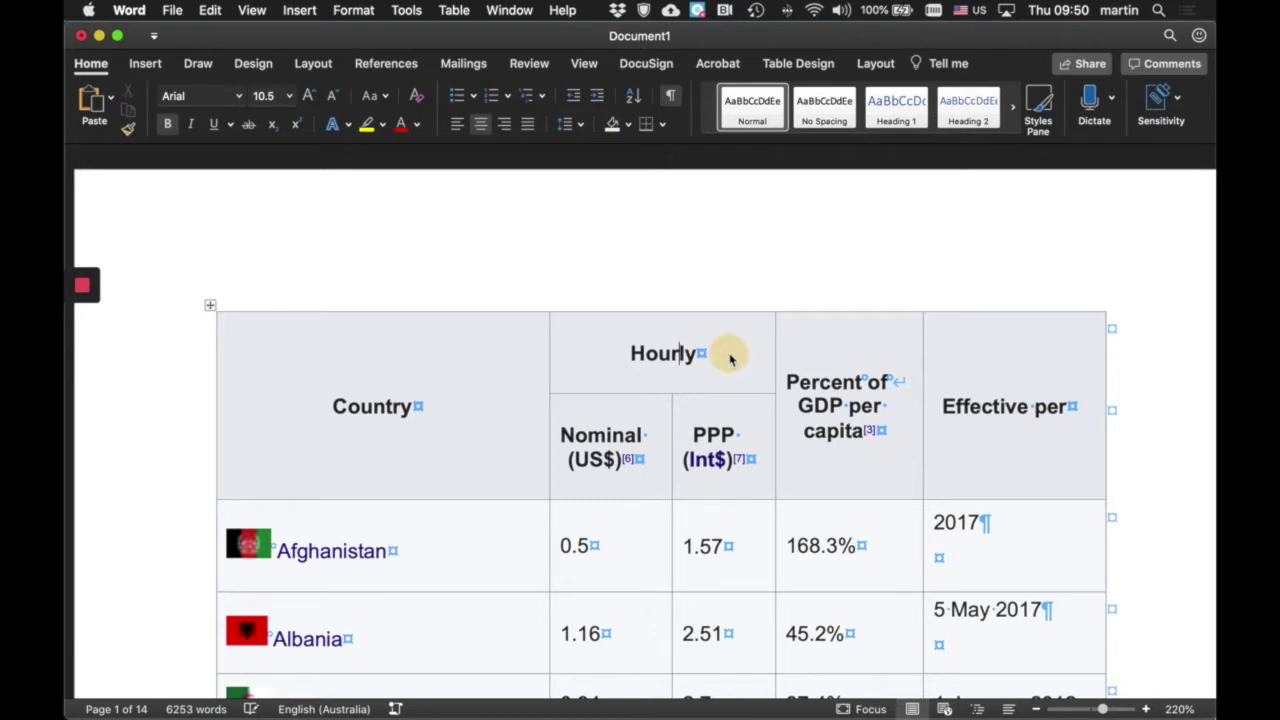
pyautogui.rightClick(730, 358)
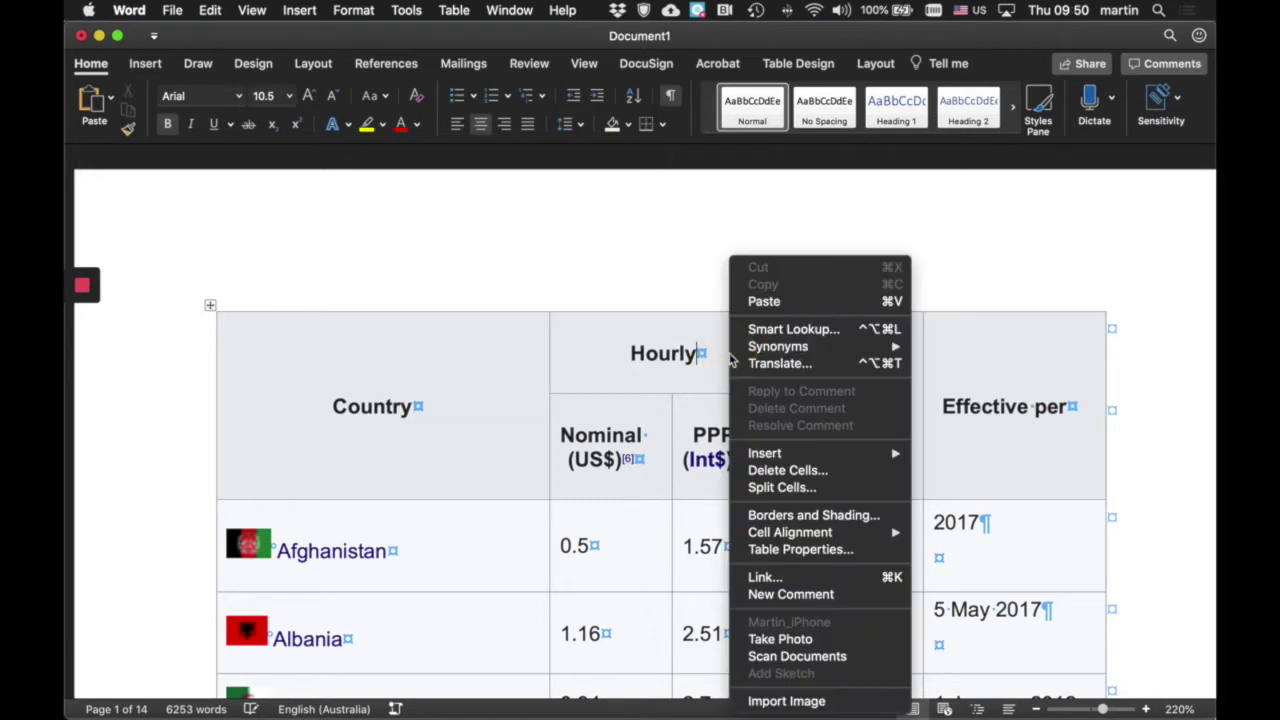
pyautogui.click(787, 470)
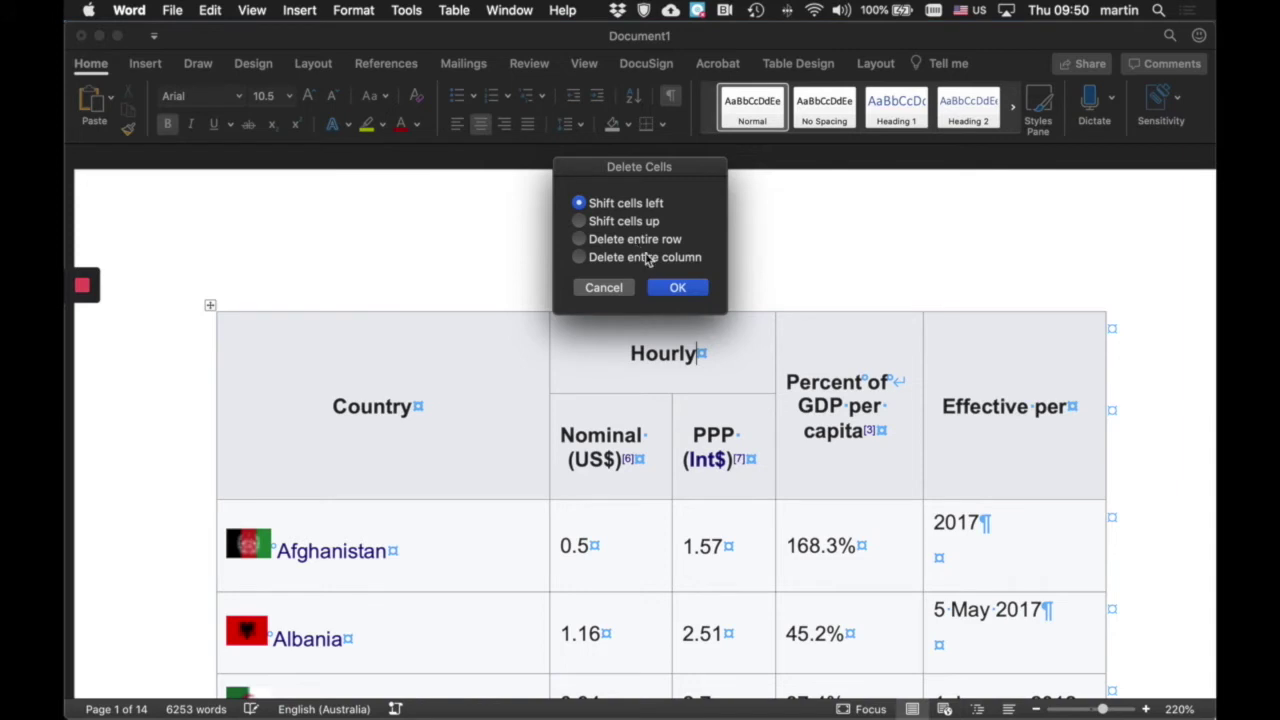
pyautogui.click(684, 289)
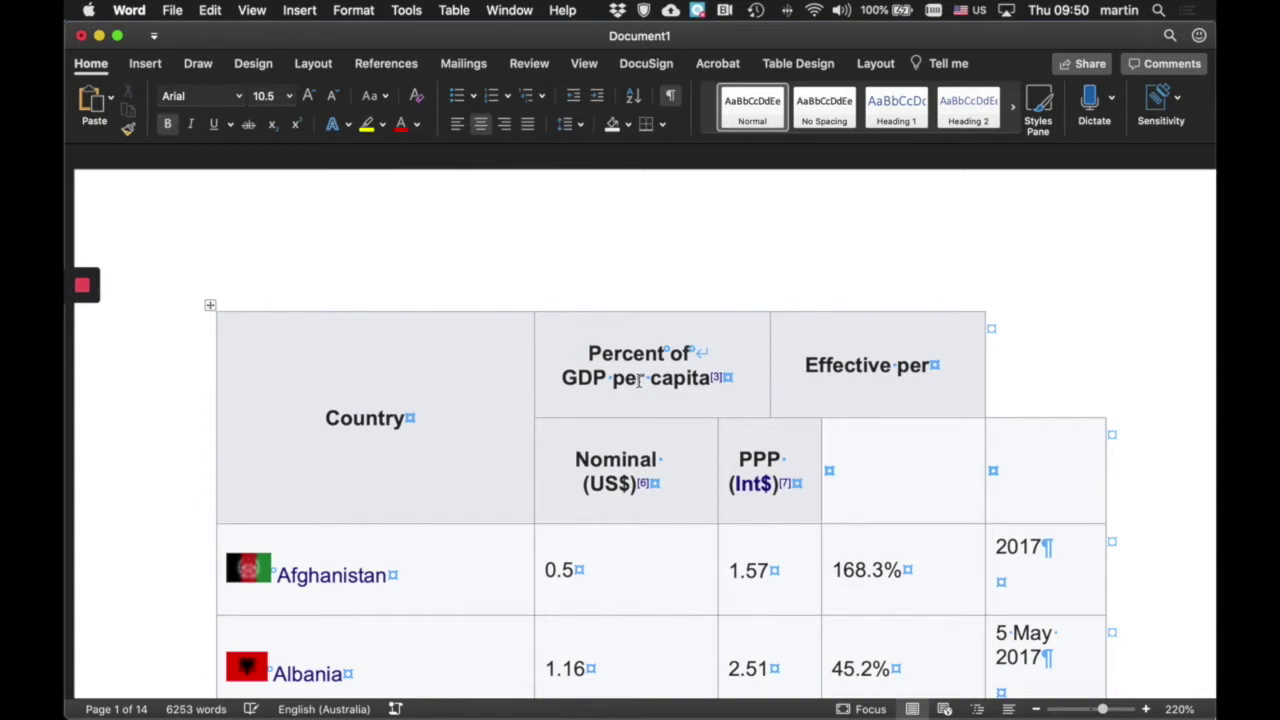
pyautogui.moveTo(638, 380); pyautogui.dragTo(849, 366)
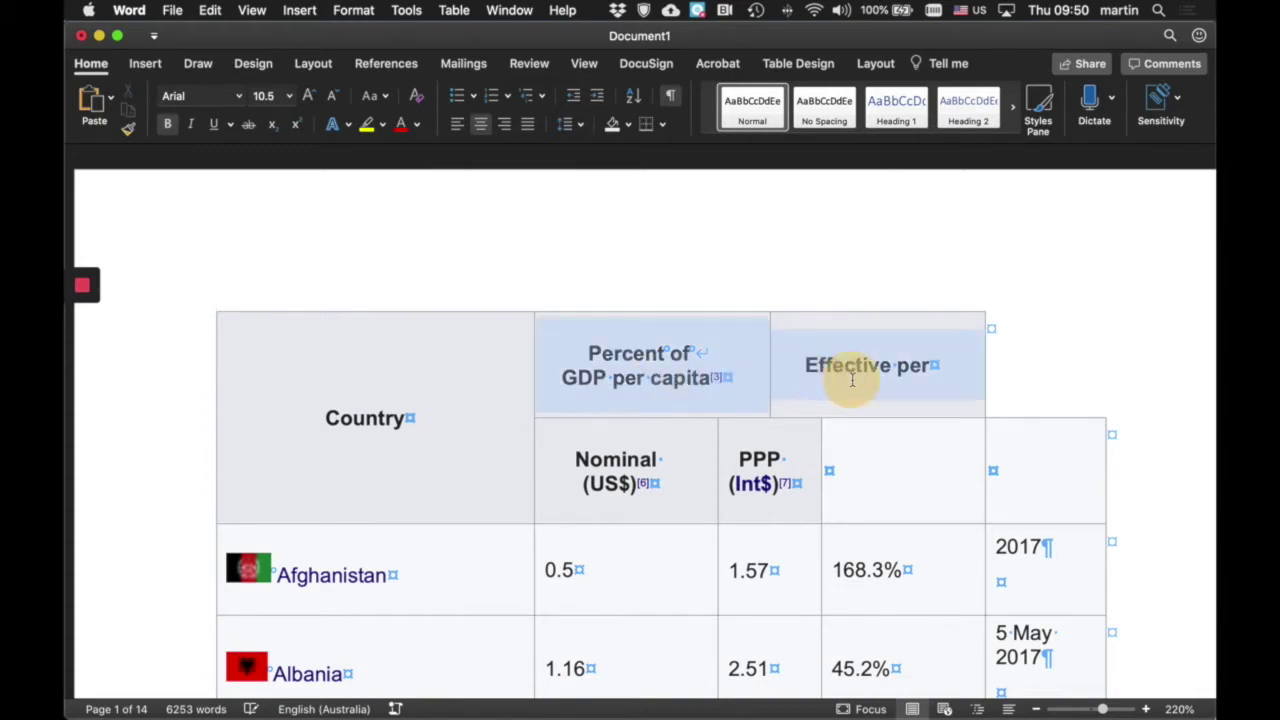
pyautogui.rightClick(686, 378)
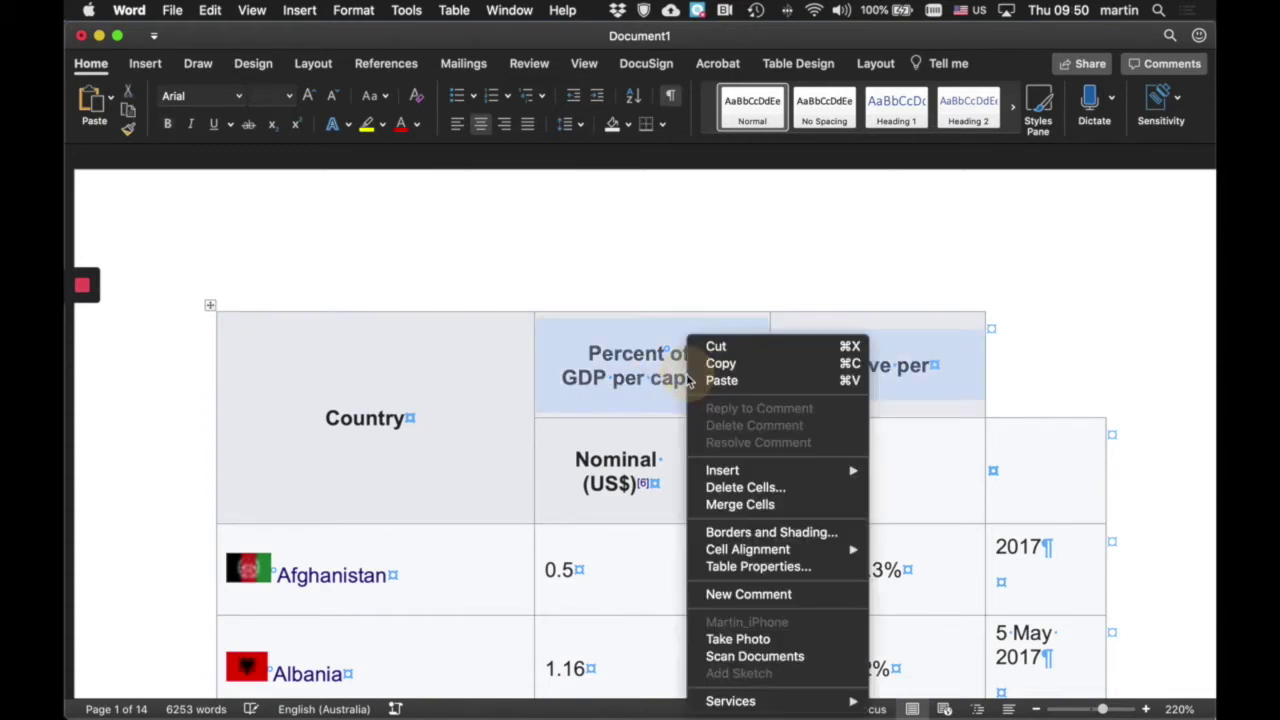
pyautogui.click(748, 487)
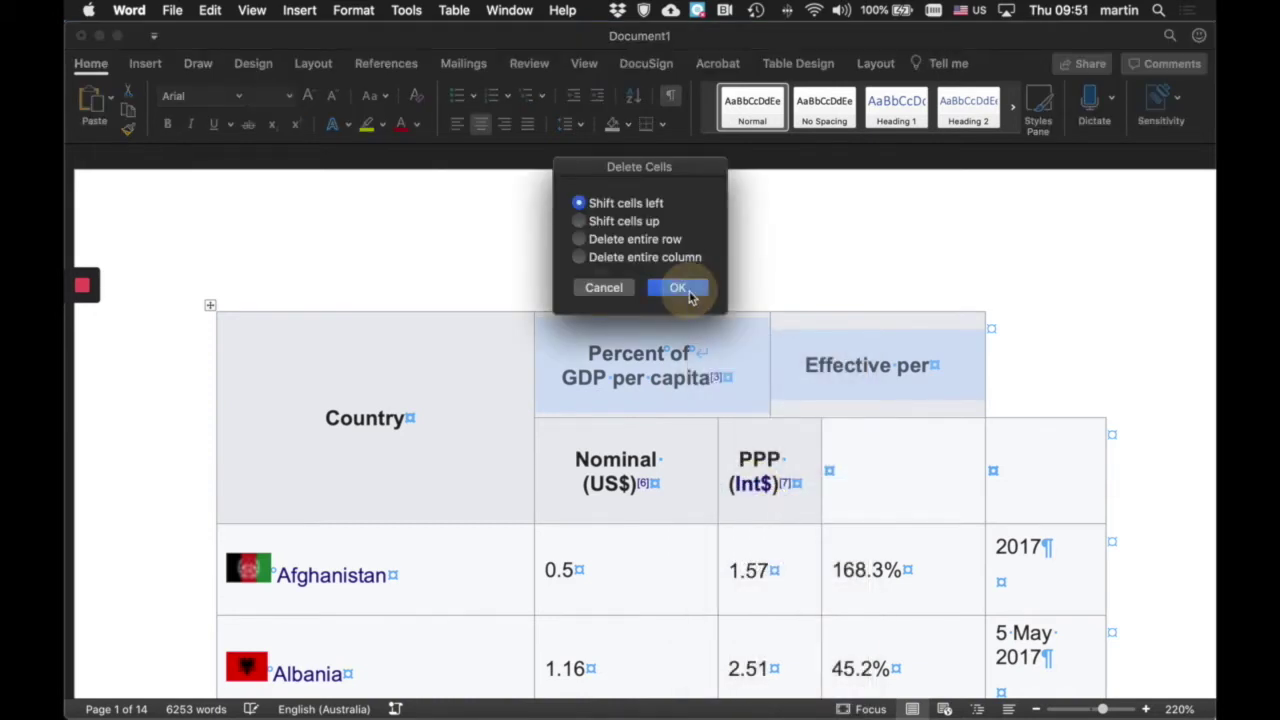
pyautogui.click(684, 288)
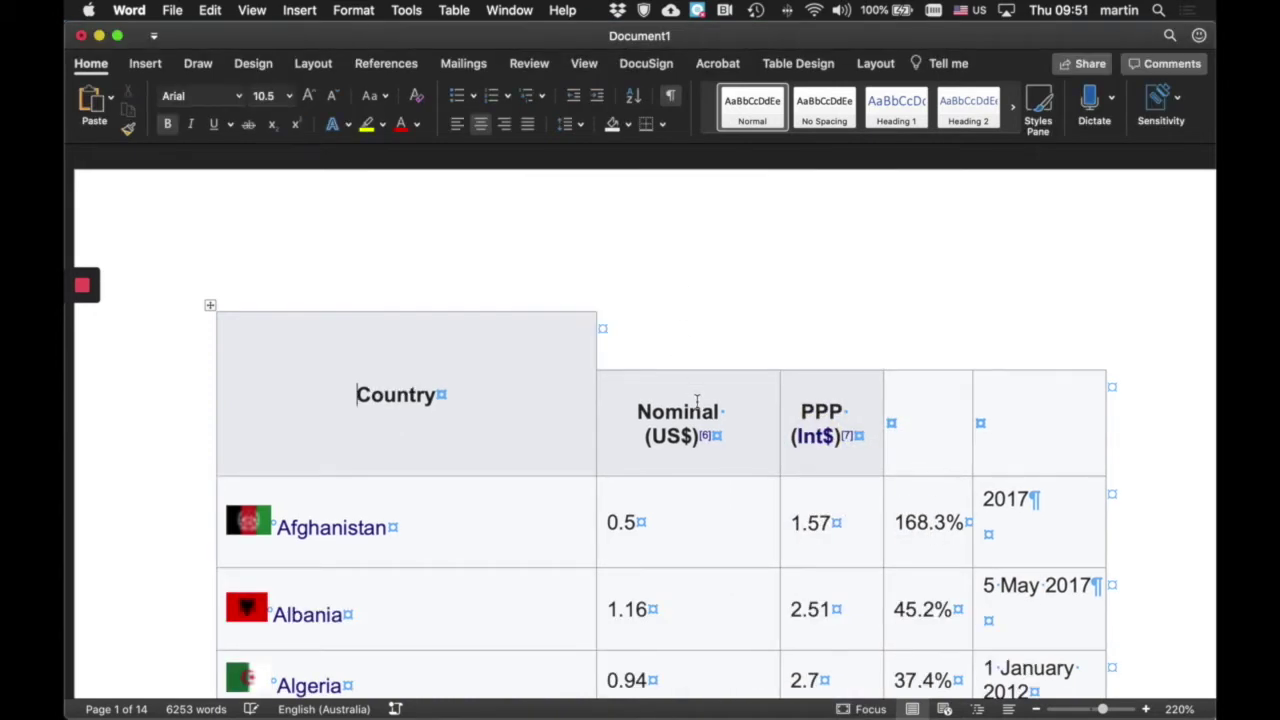
# - Delete the top header row so Nominal (US$) and PPP (Int$) become the headings
pyautogui.scroll(-2, 697, 401)
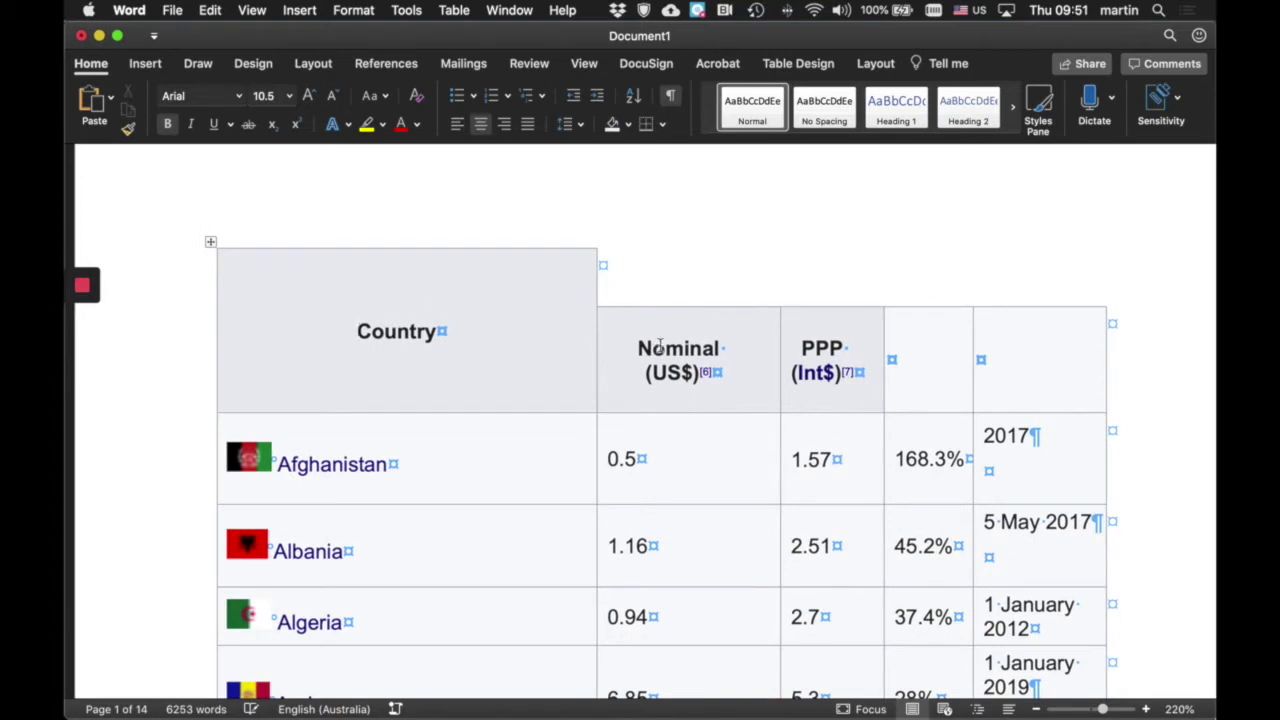
pyautogui.click(841, 316)
pyautogui.click(837, 320)
pyautogui.click(829, 306)
pyautogui.click(846, 298)
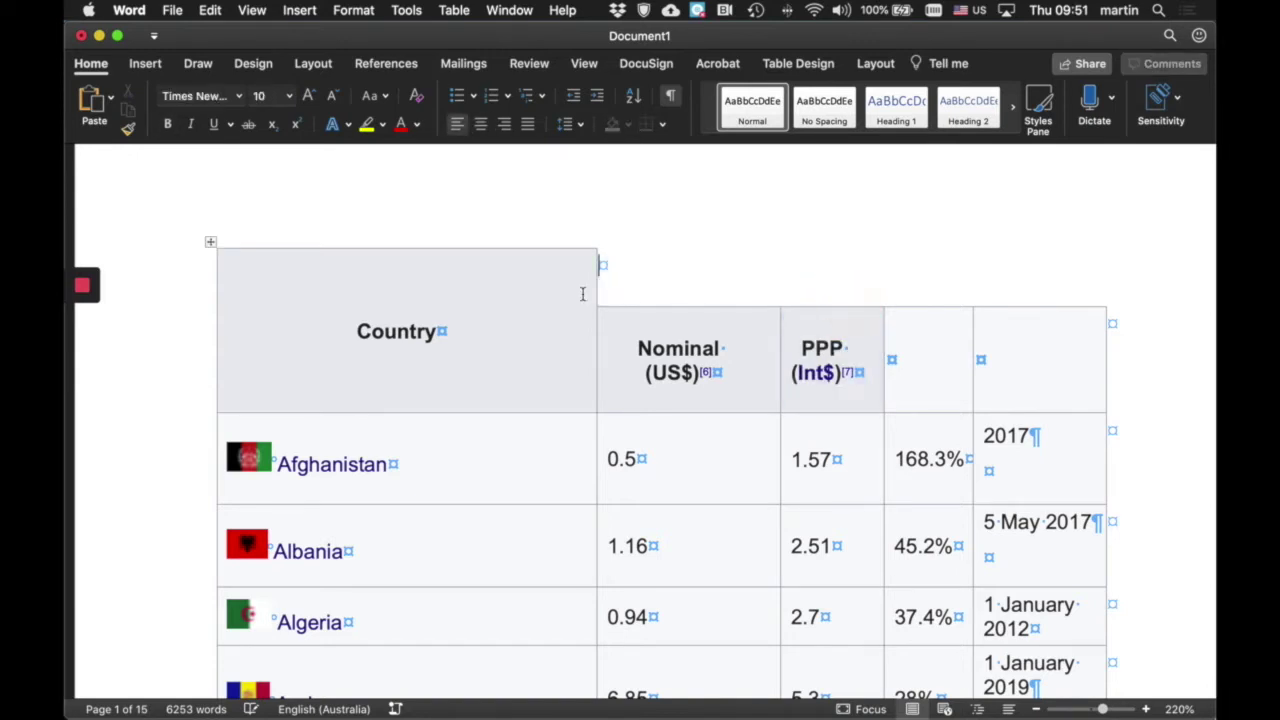
pyautogui.click(470, 331)
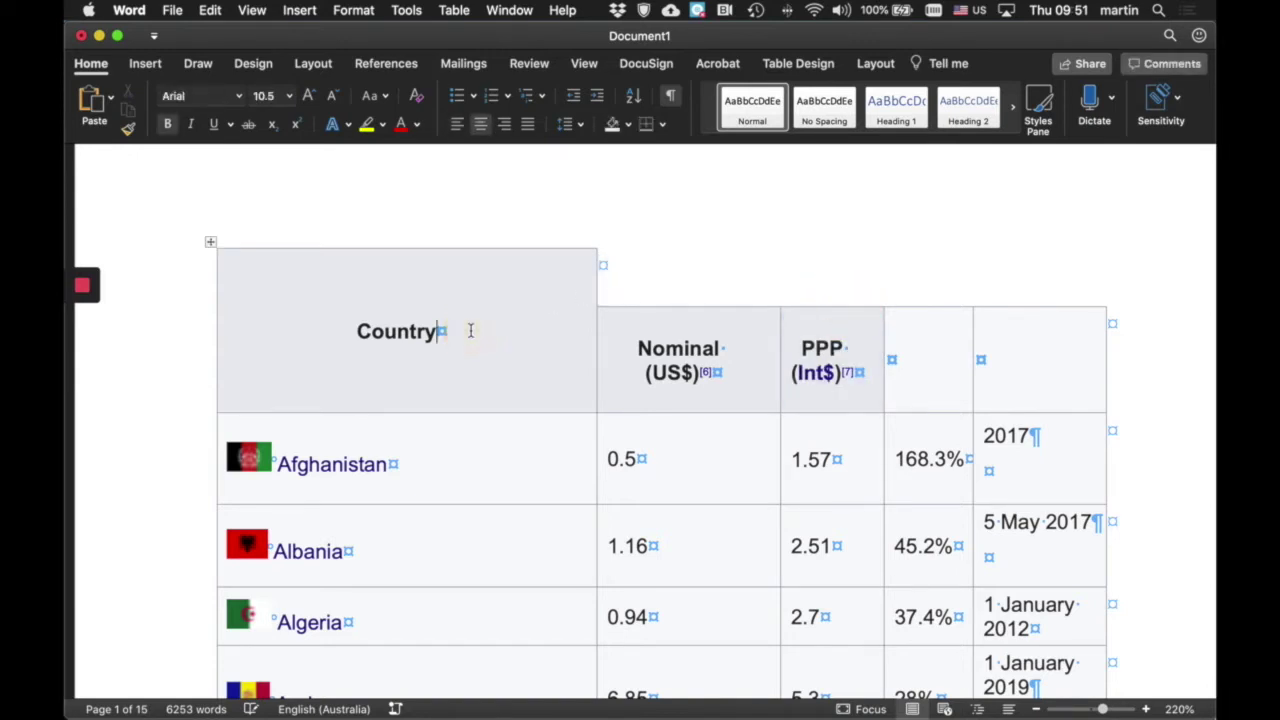
pyautogui.rightClick(416, 310)
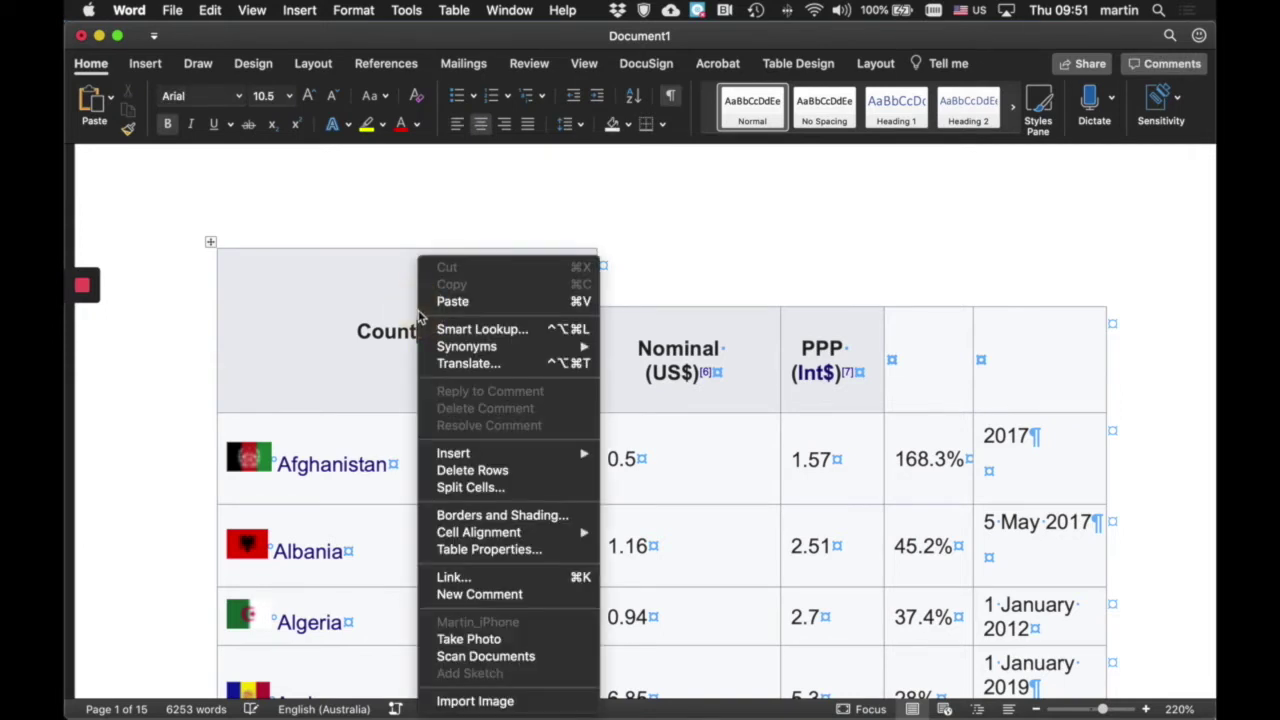
pyautogui.click(516, 470)
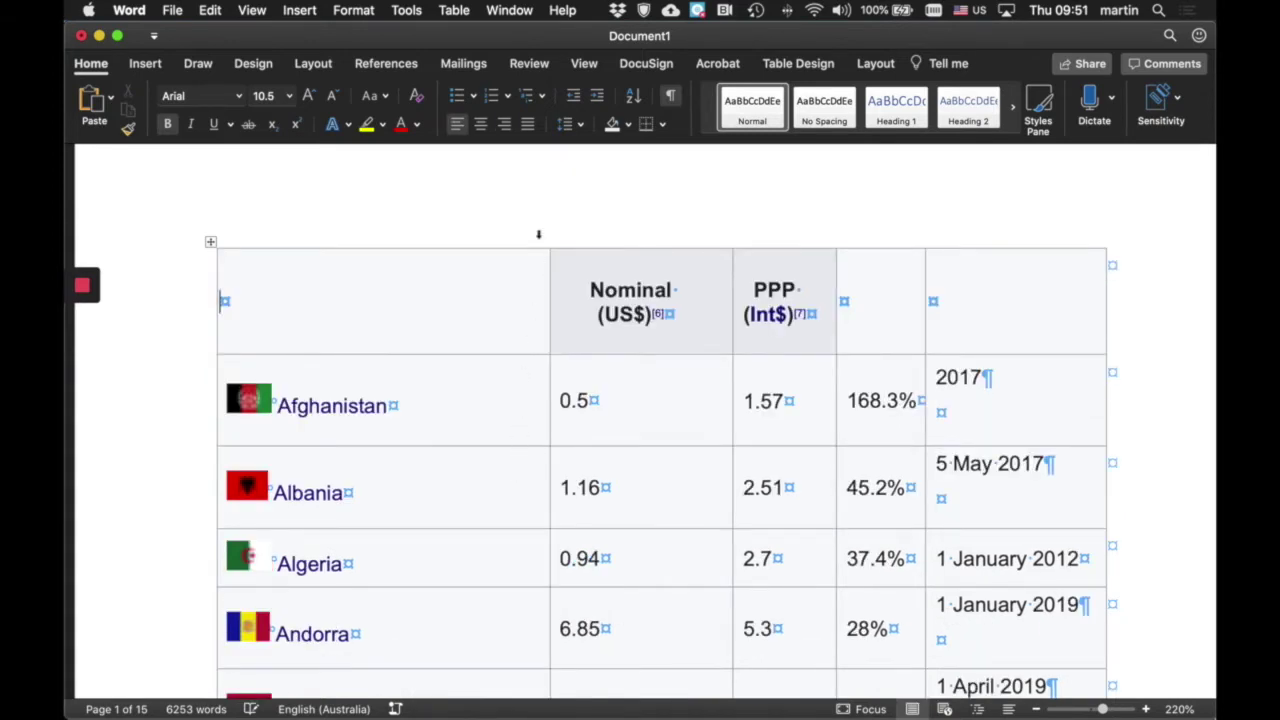
pyautogui.moveTo(772, 240); pyautogui.dragTo(883, 237)
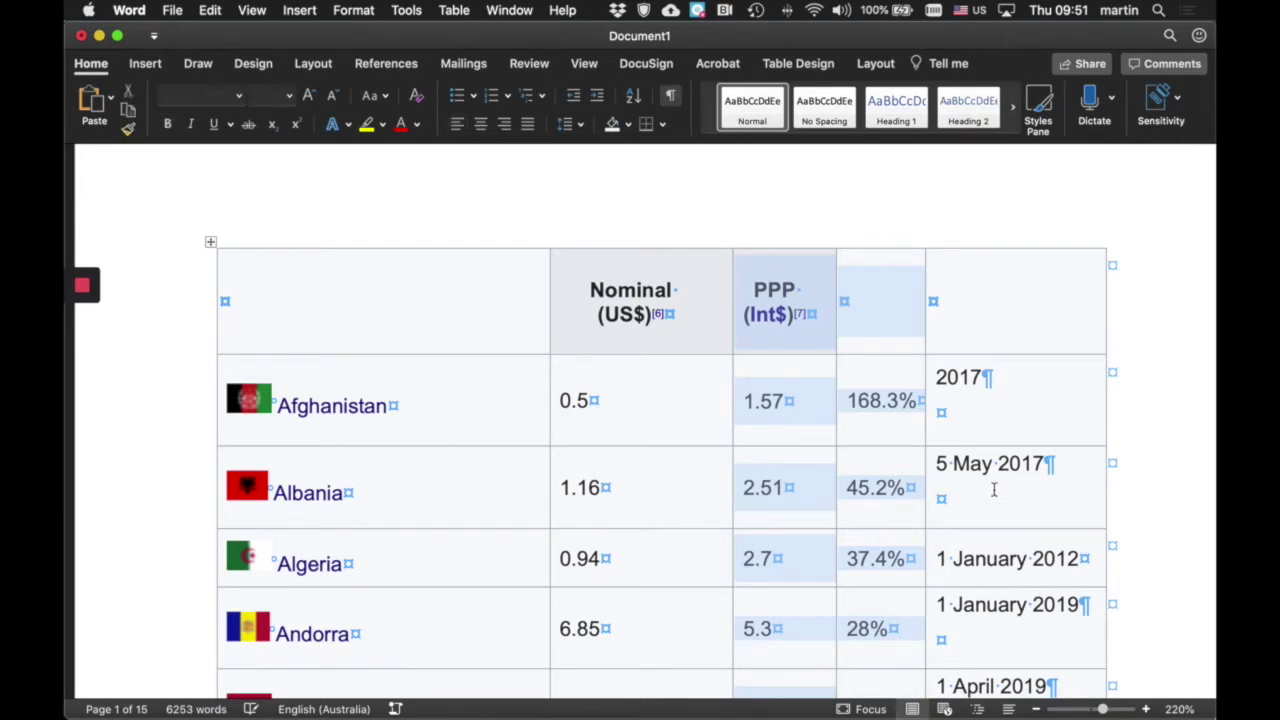
# - Delete the PPP and percentage columns, leaving country, Nominal (US$) and effective-date columns
pyautogui.scroll(-3, 994, 489)
pyautogui.scroll(3, 994, 489)
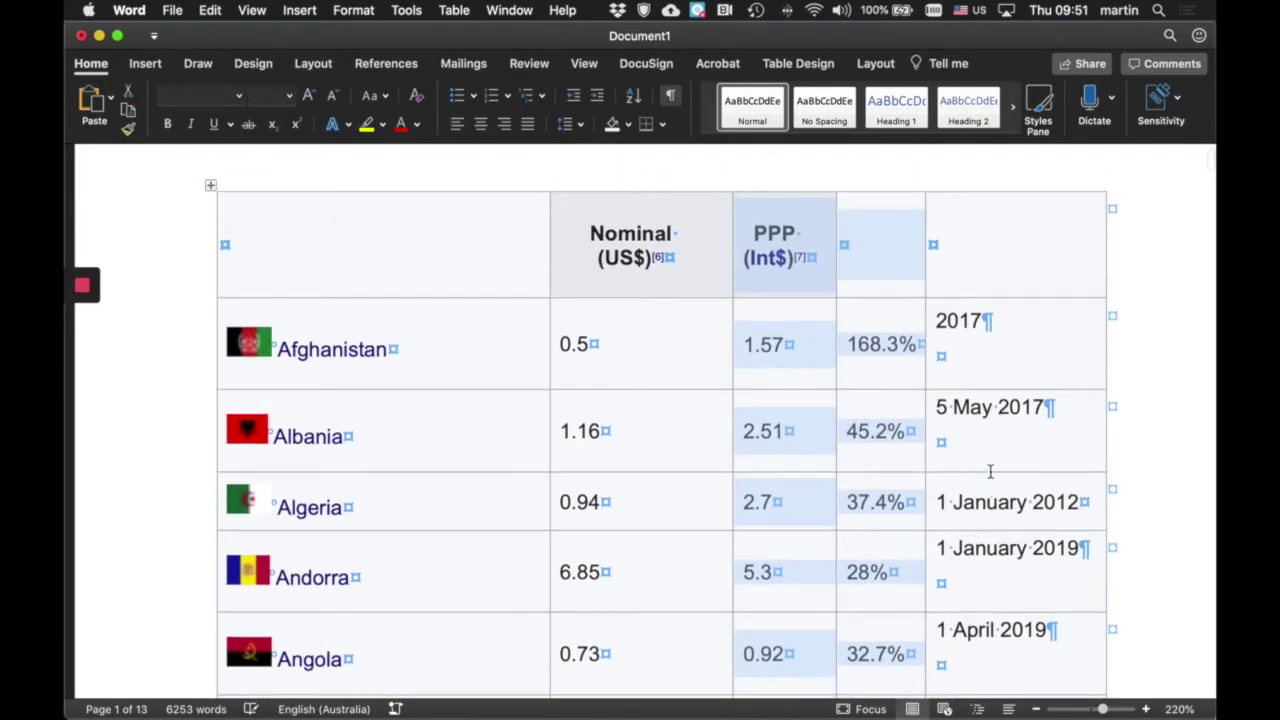
pyautogui.scroll(2, 756, 196)
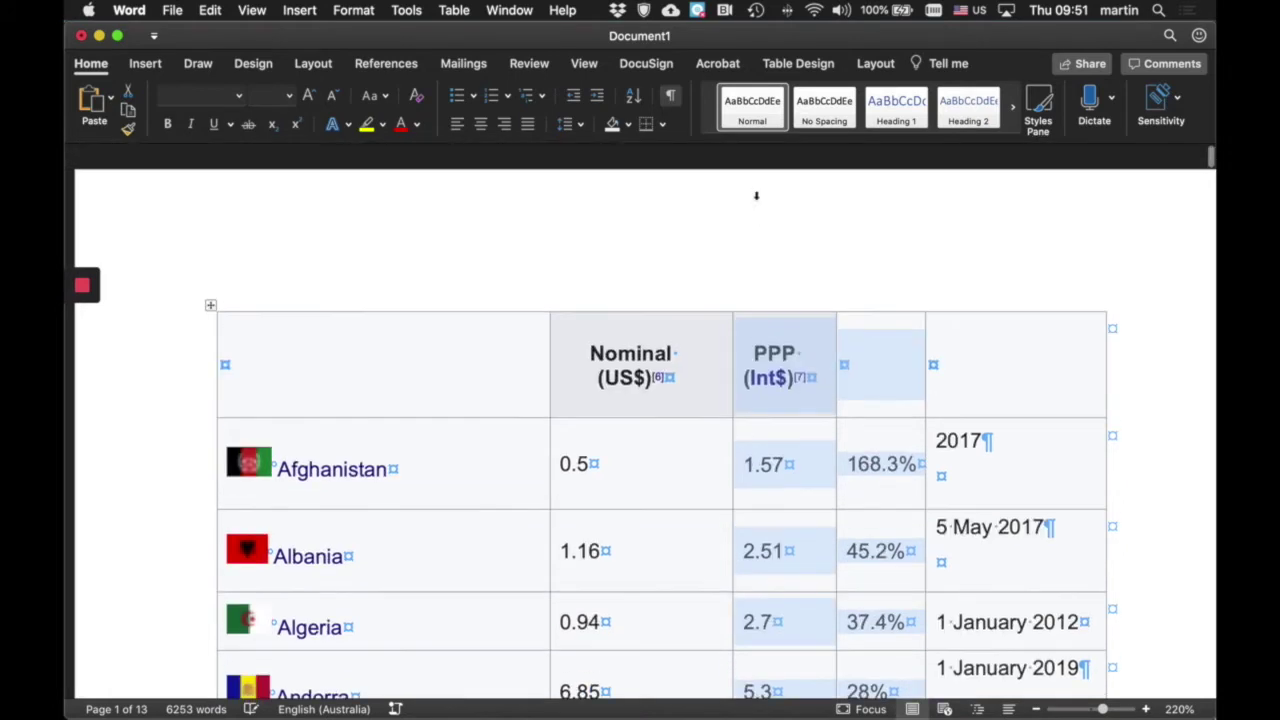
pyautogui.rightClick(784, 297)
pyautogui.click(775, 342)
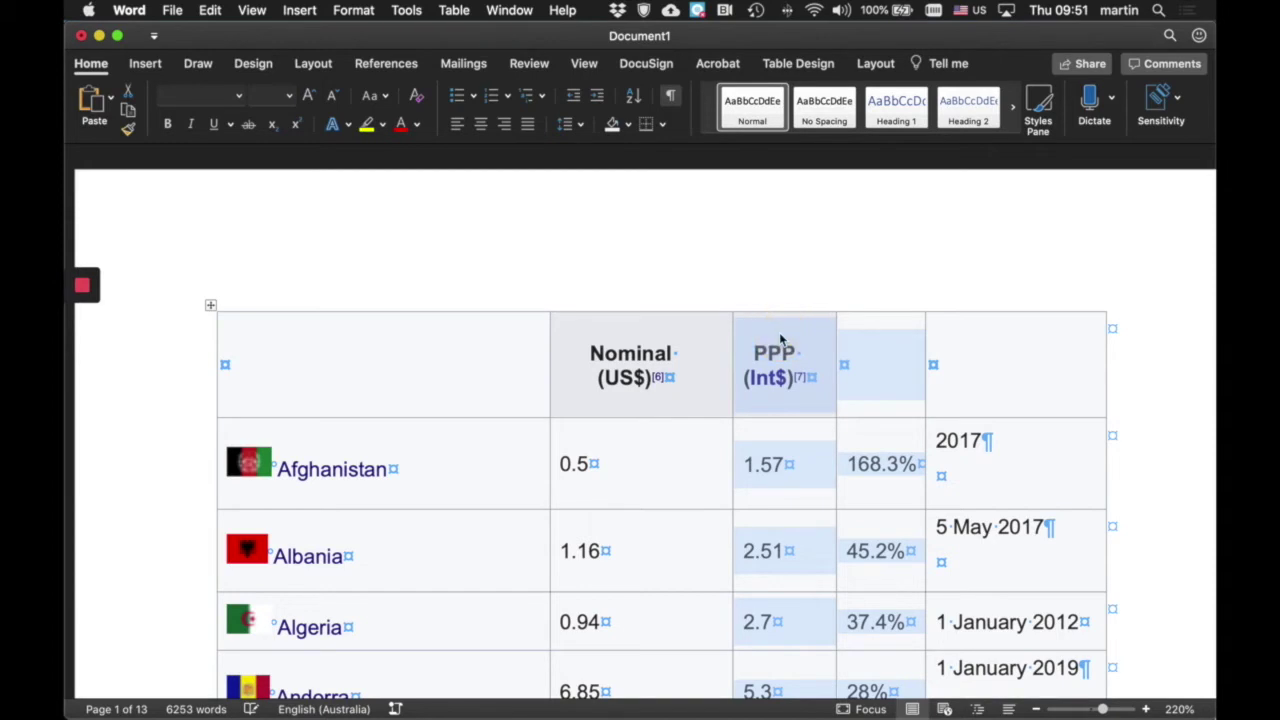
pyautogui.rightClick(809, 347)
pyautogui.press('Escape')
pyautogui.press('BackSpace')
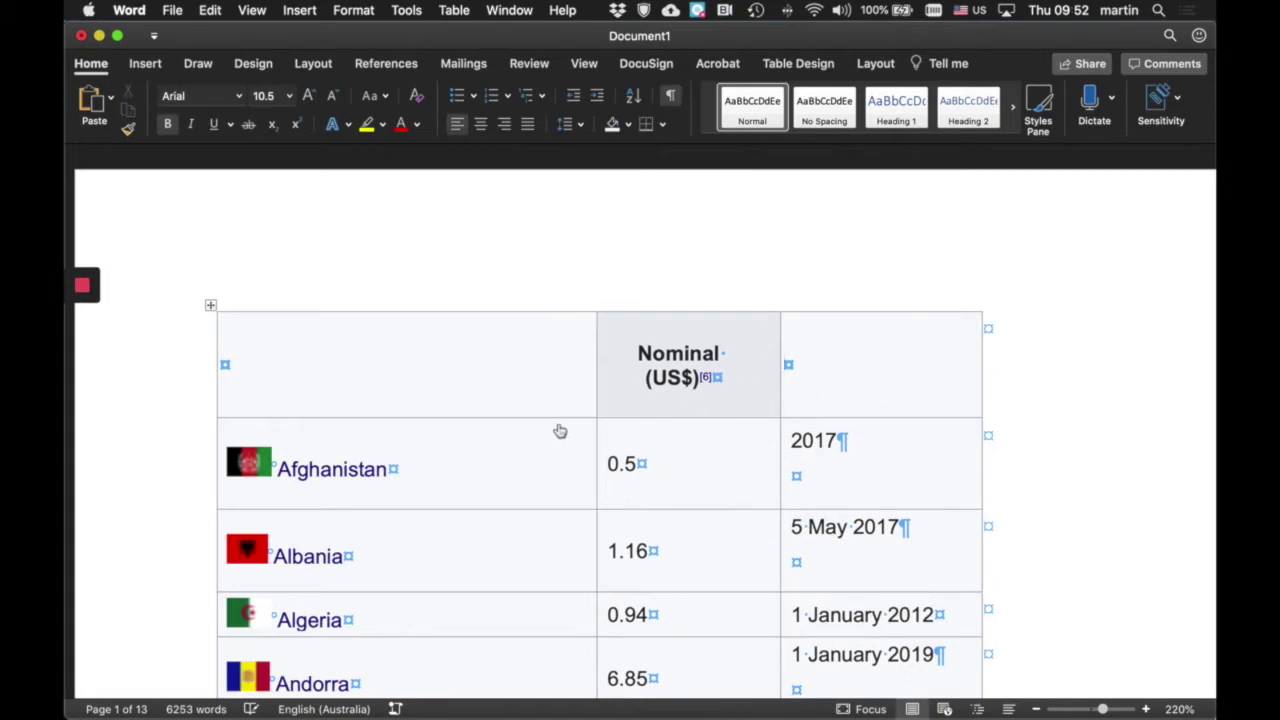
pyautogui.scroll(-2, 526, 434)
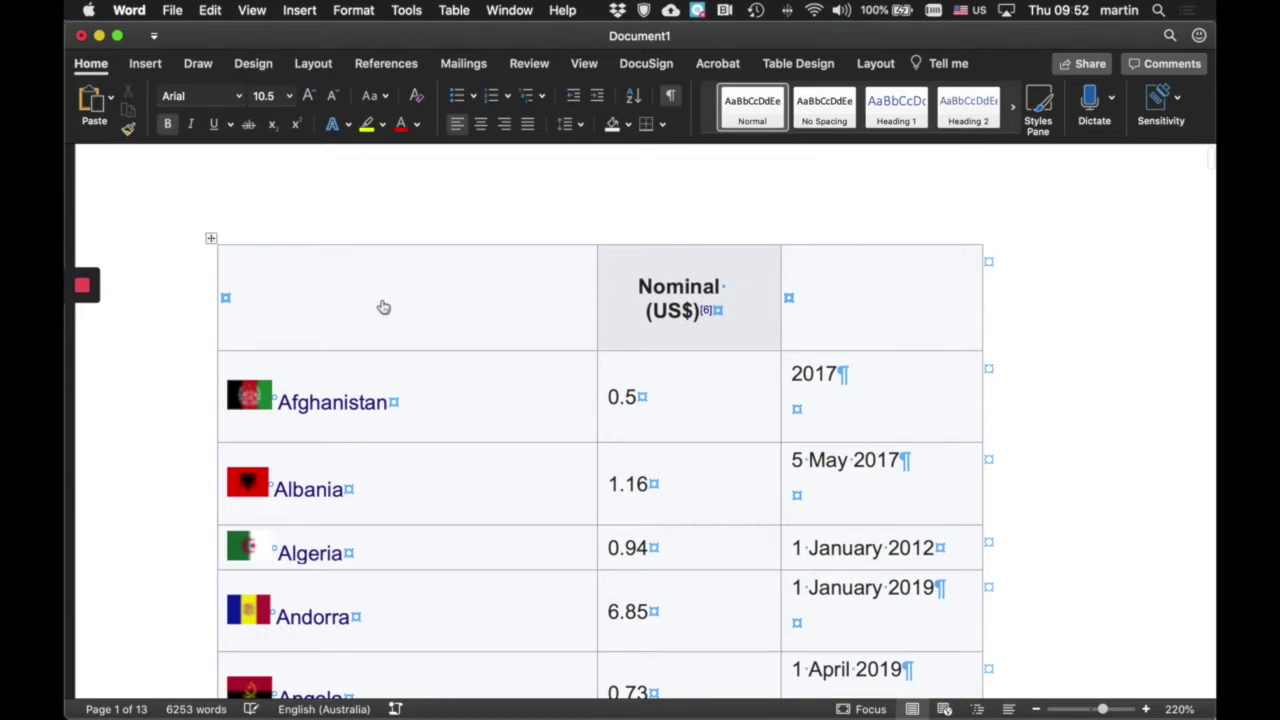
pyautogui.click(477, 401)
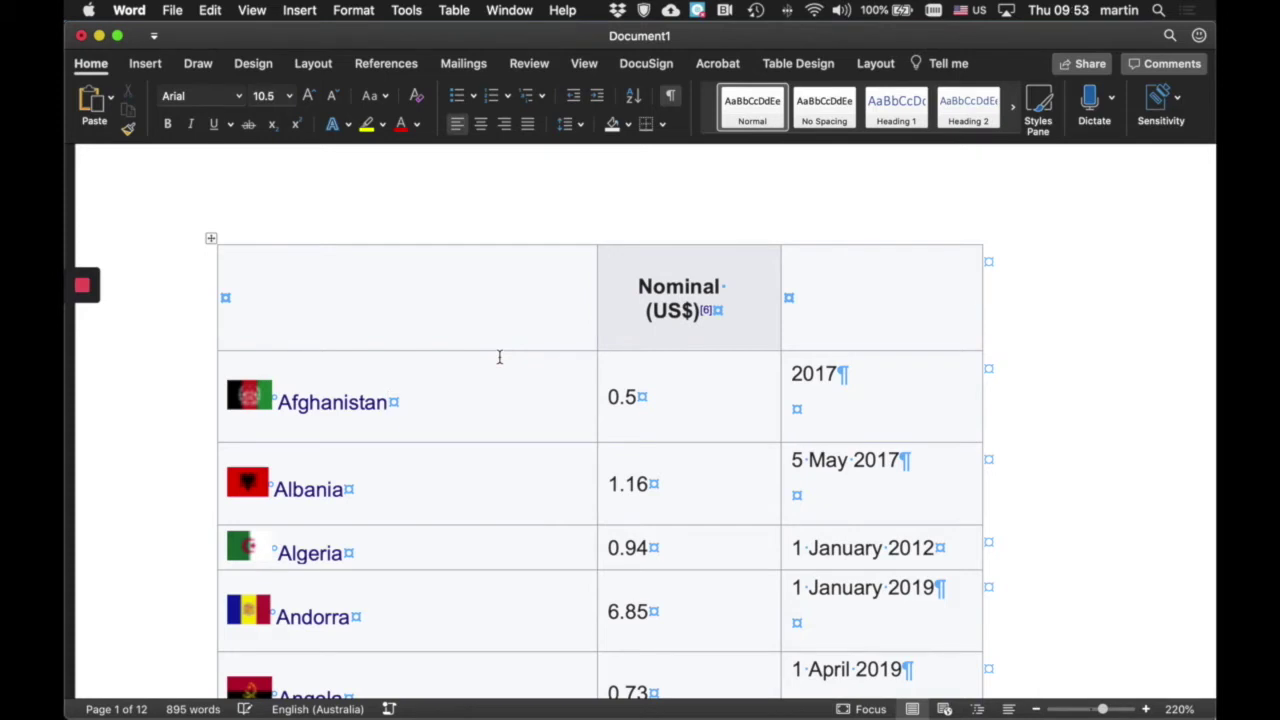
pyautogui.click(466, 13)
# - Convert the trimmed wage table to tab-separated text and clear the selection
pyautogui.moveTo(470, 217)
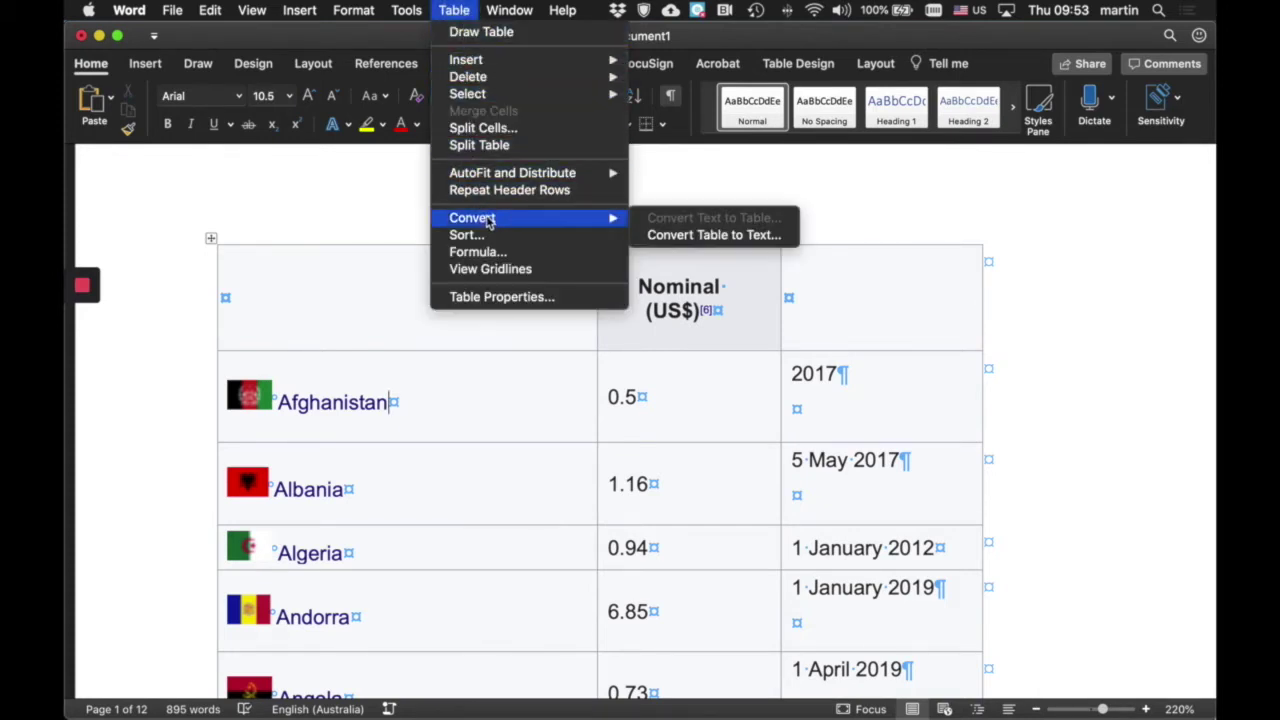
pyautogui.click(718, 236)
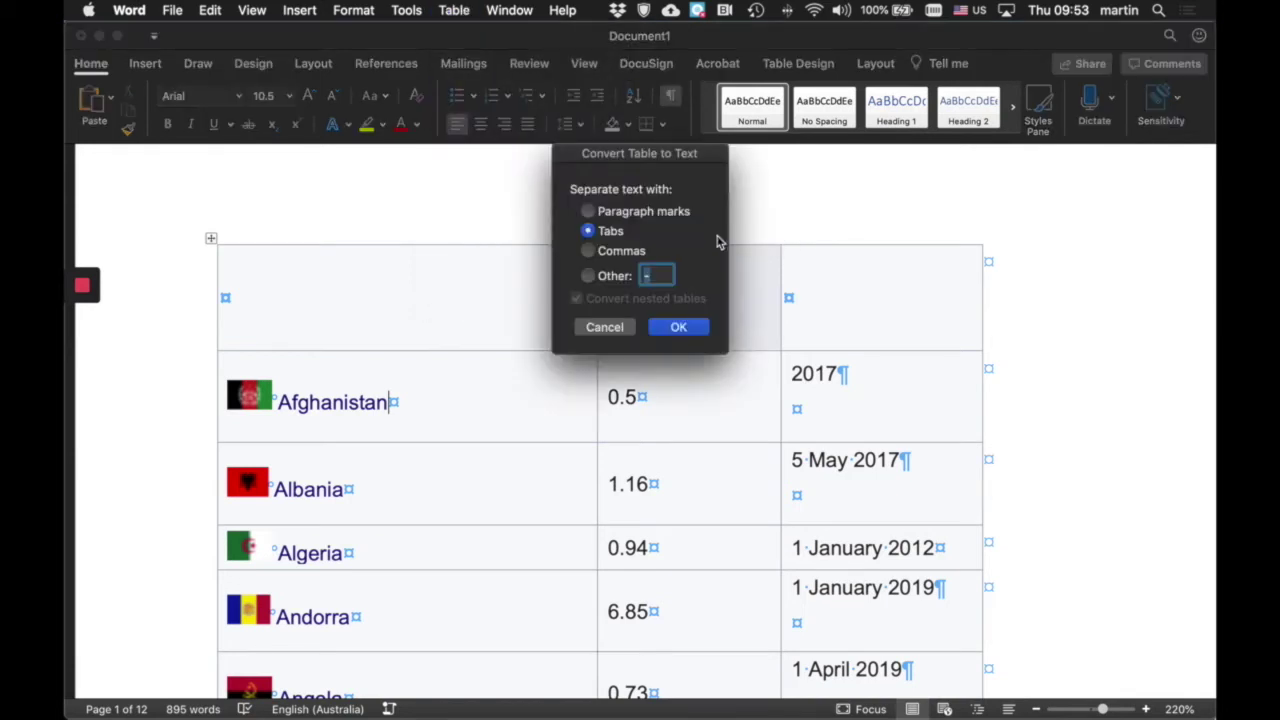
pyautogui.click(681, 330)
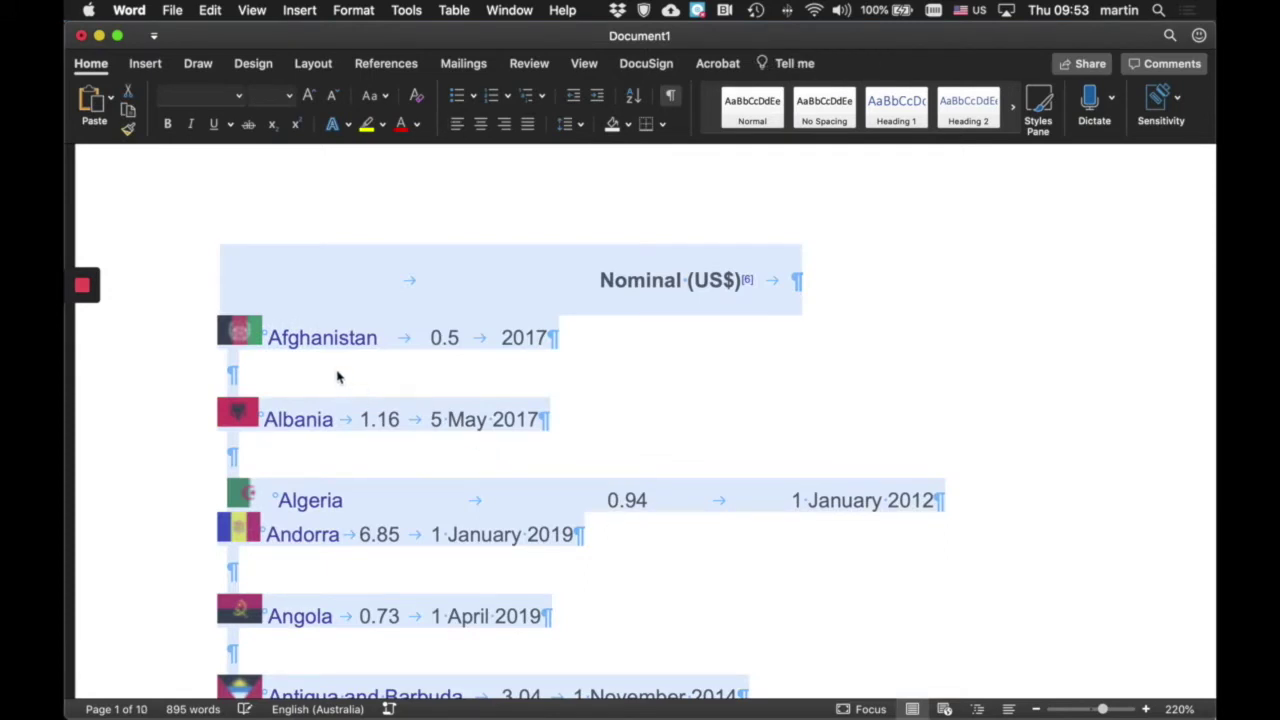
pyautogui.click(568, 382)
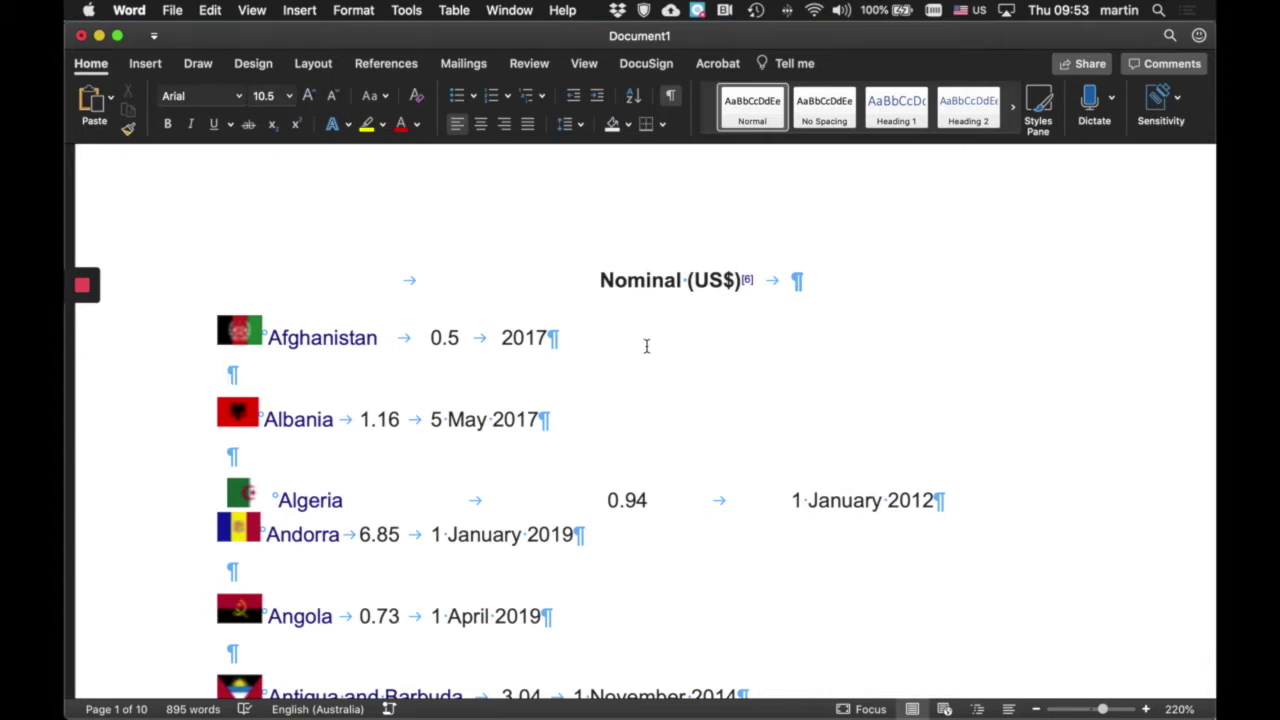
pyautogui.hotkey('ctrl', 'h')
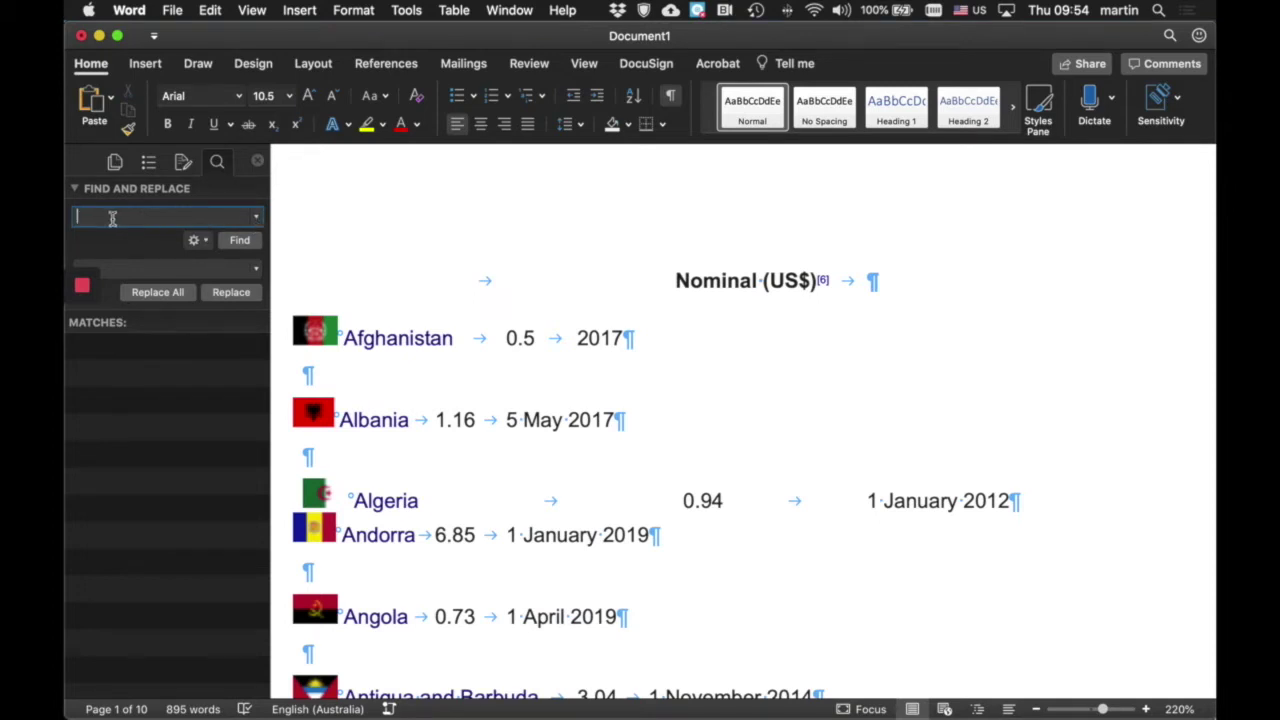
# - Replace all 203 non-breaking spaces (^s) with tab characters (^t)
pyautogui.click(256, 220)
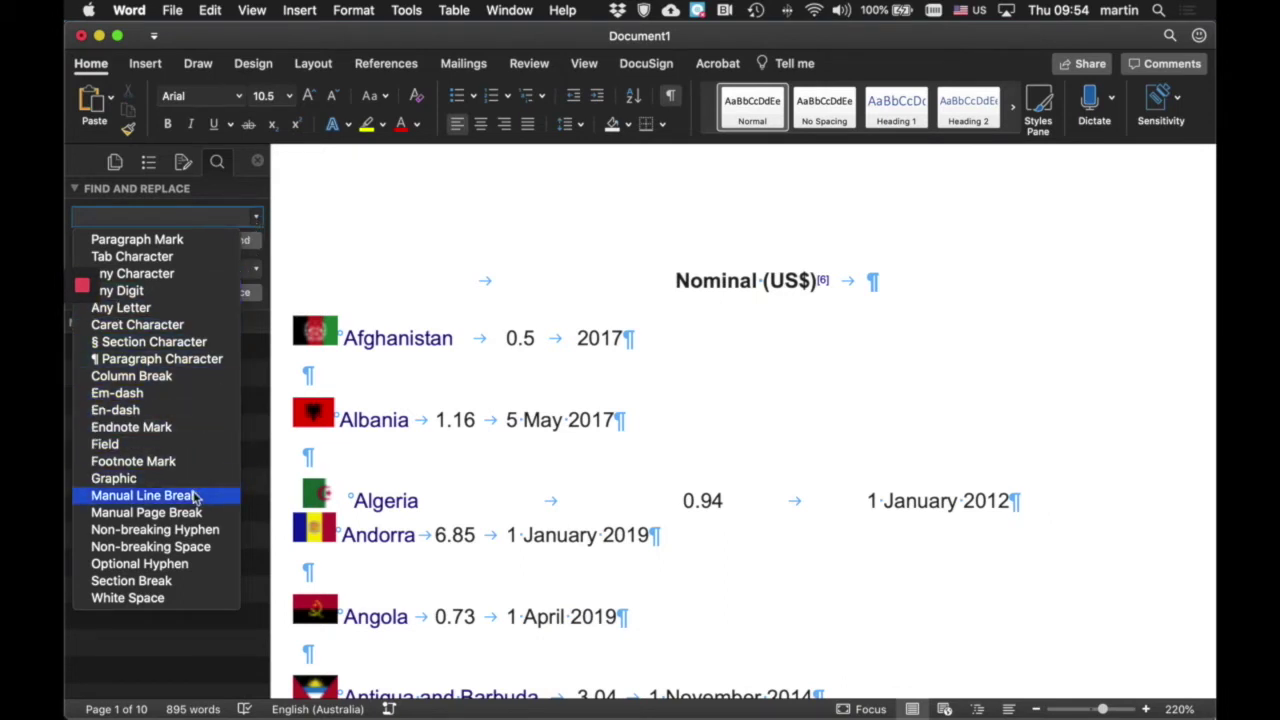
pyautogui.click(203, 550)
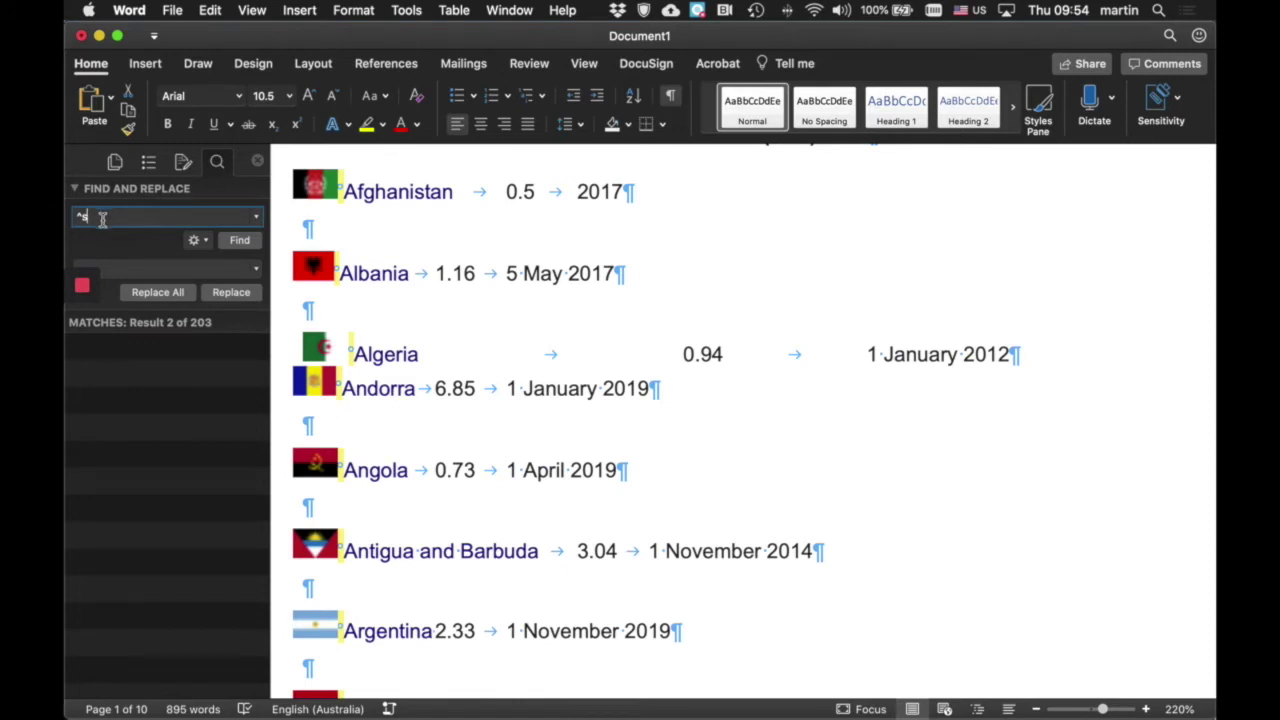
pyautogui.click(256, 269)
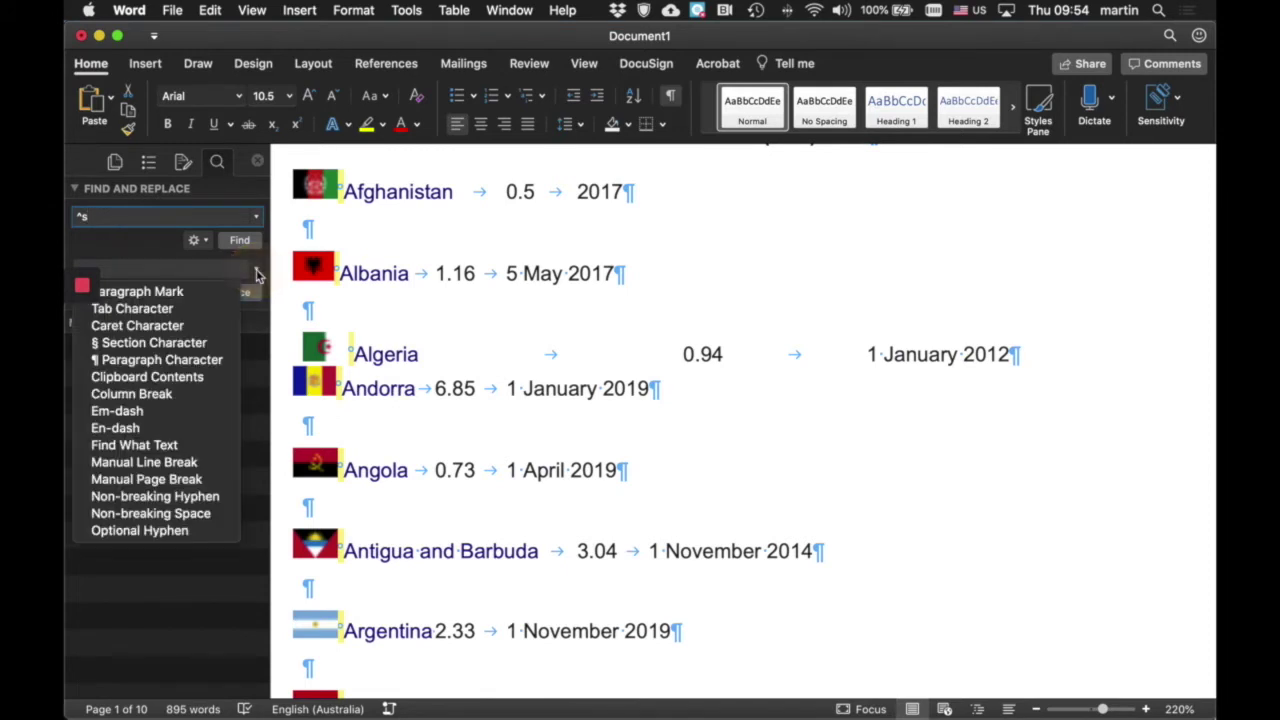
pyautogui.click(170, 309)
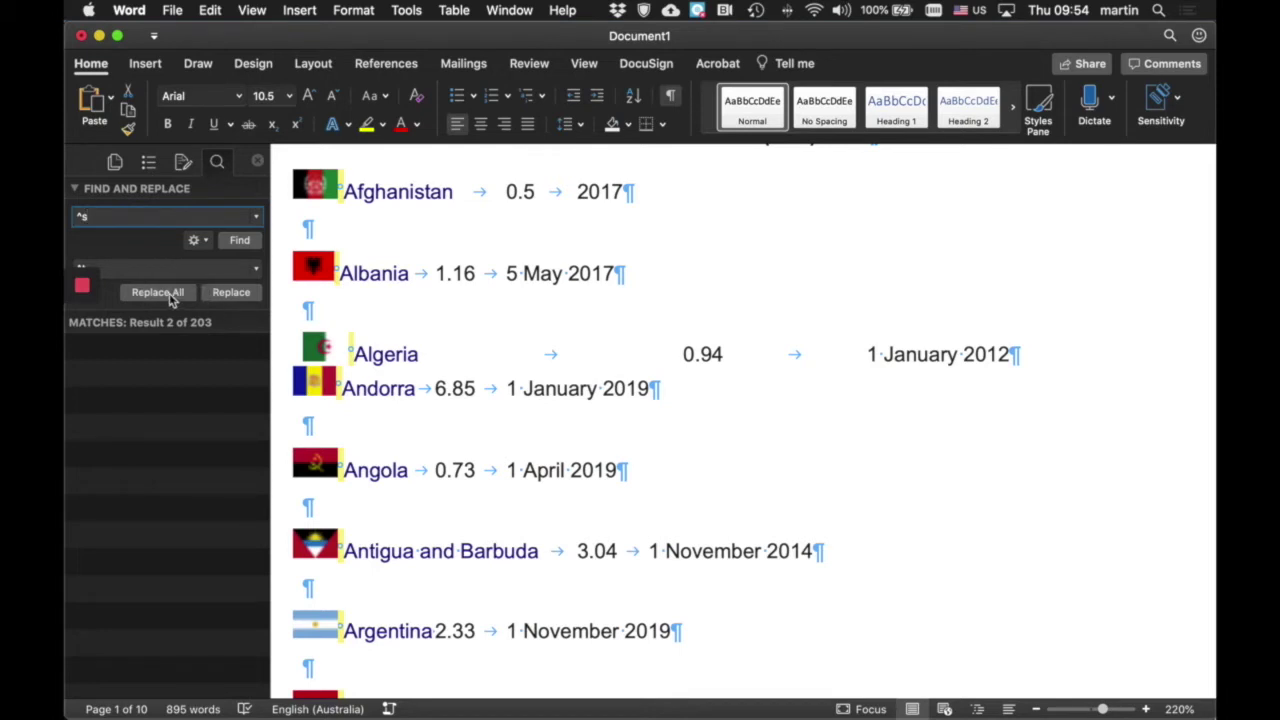
pyautogui.click(171, 298)
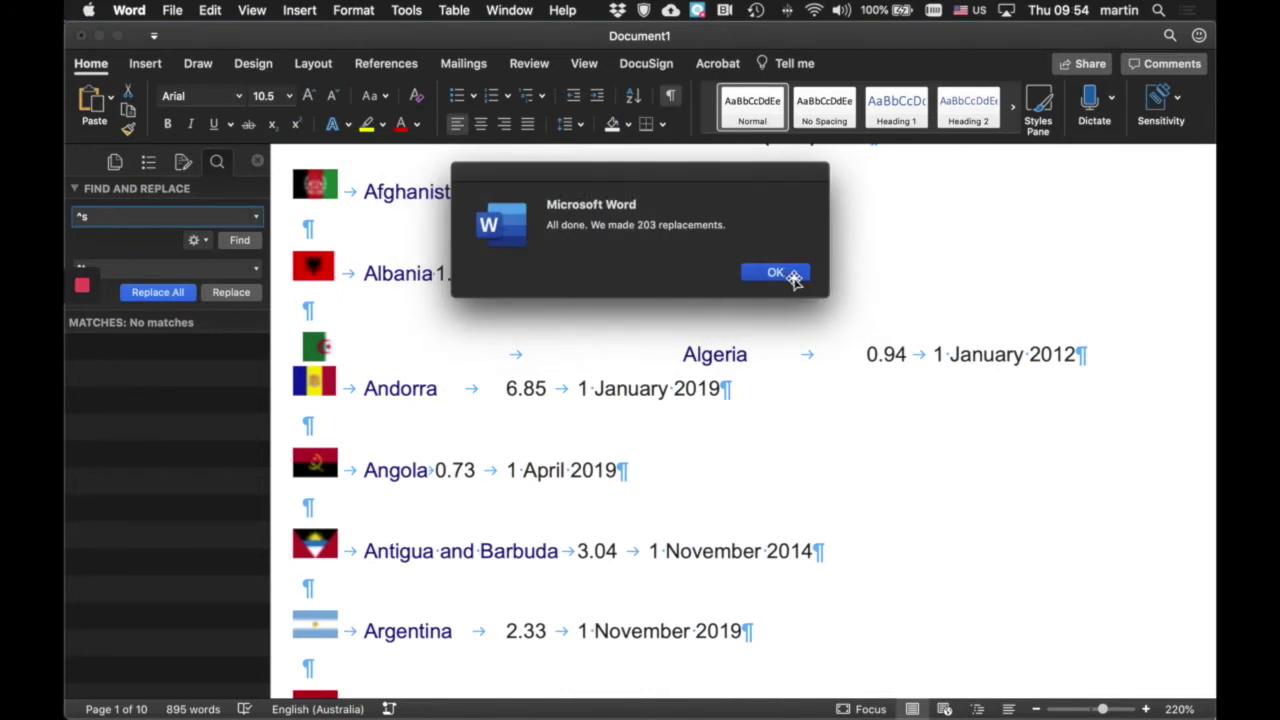
pyautogui.click(776, 273)
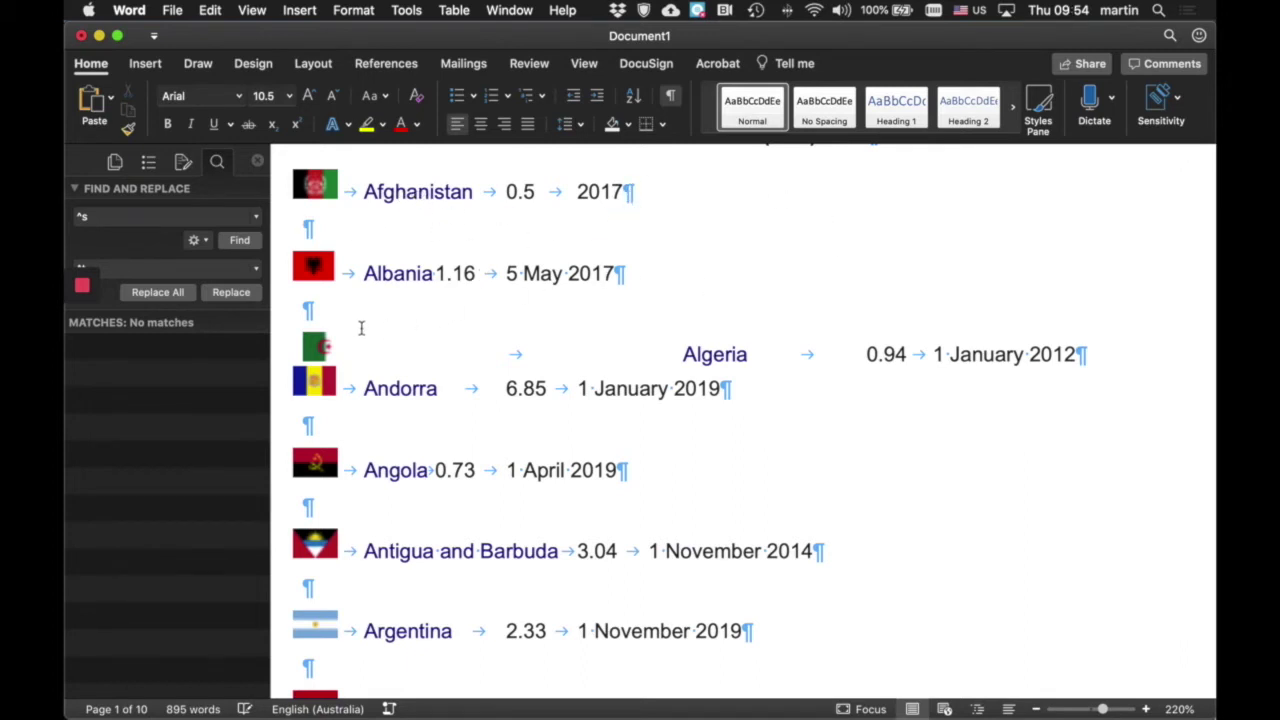
pyautogui.click(474, 237)
# - Enter ^p^p as the search term to find double paragraph marks
pyautogui.click(259, 222)
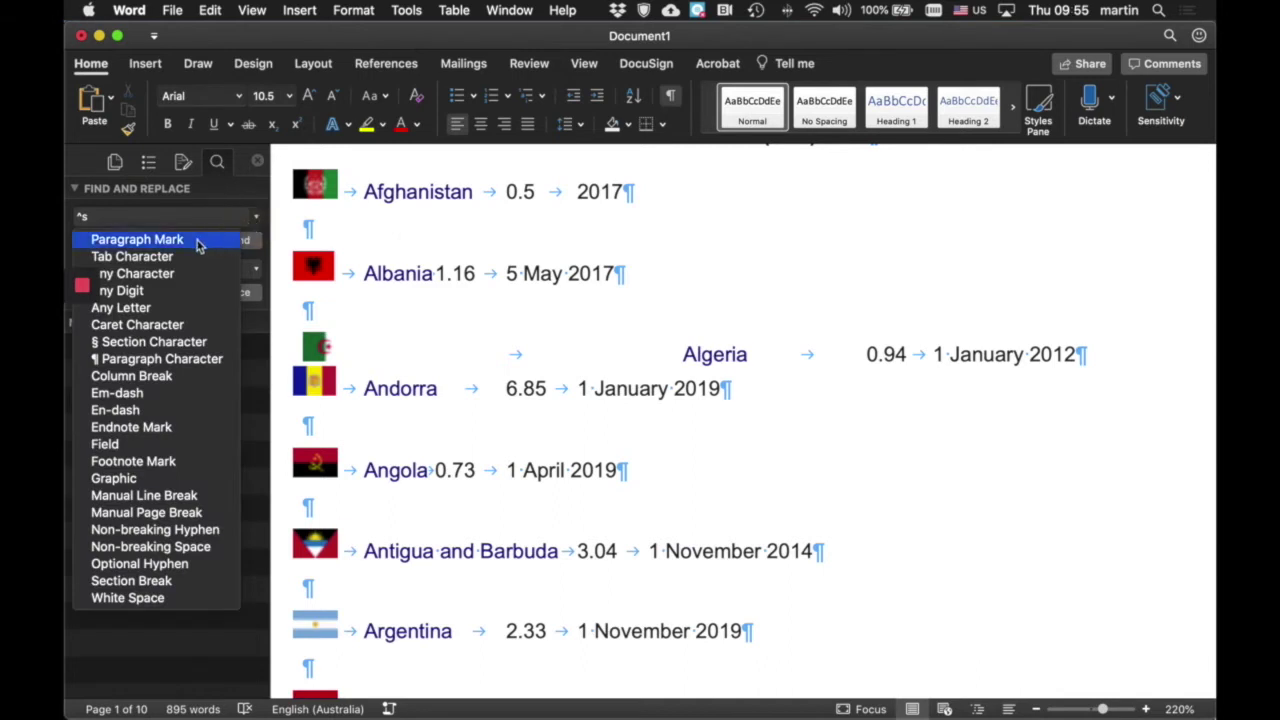
pyautogui.click(228, 240)
pyautogui.click(228, 240)
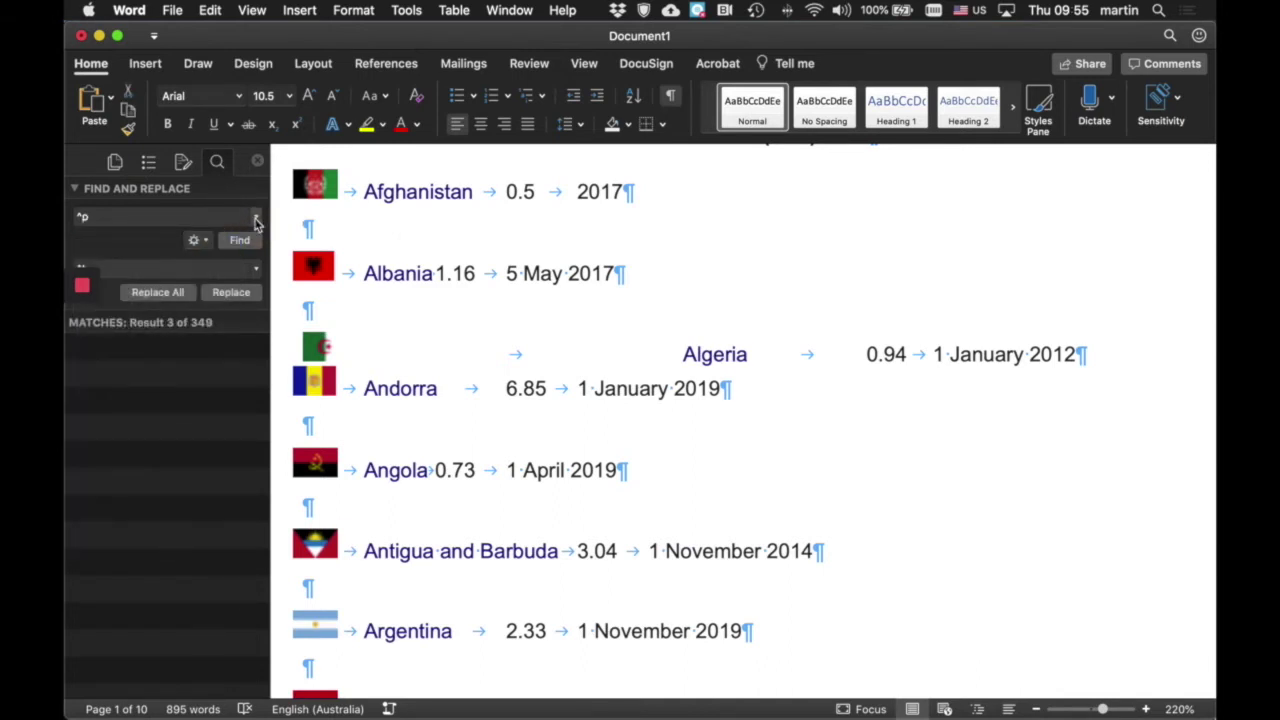
pyautogui.click(257, 217)
pyautogui.click(204, 245)
pyautogui.click(145, 220)
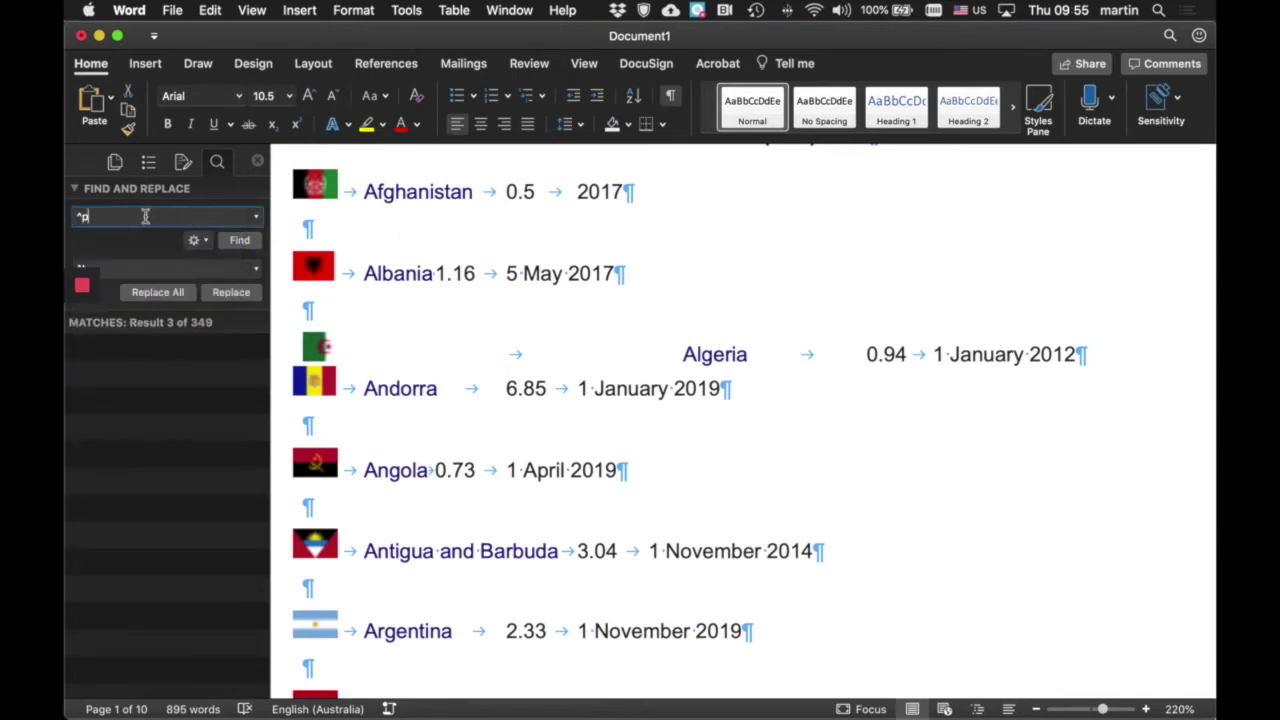
pyautogui.click(150, 219)
pyautogui.write('^p')
# - Replace all double paragraph marks with a single ^p, removing 148 blank lines
pyautogui.click(255, 274)
pyautogui.click(200, 290)
pyautogui.moveTo(230, 44); pyautogui.dragTo(257, 44)
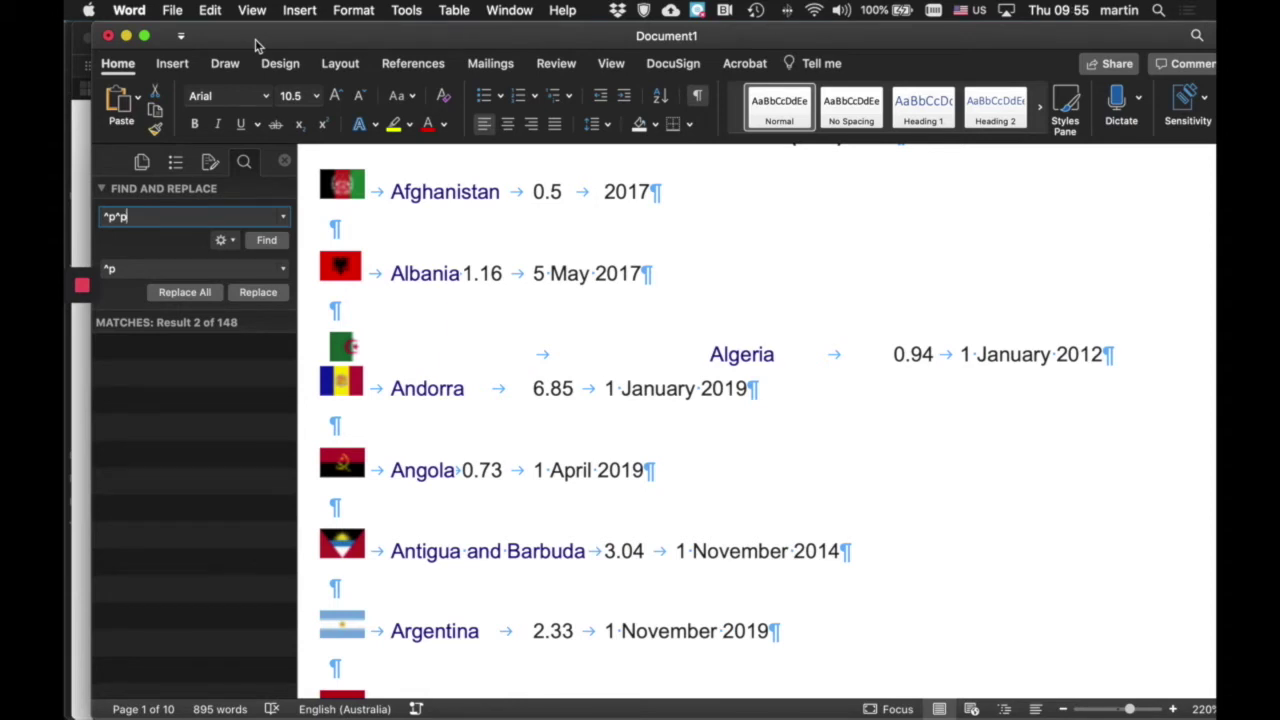
pyautogui.click(196, 298)
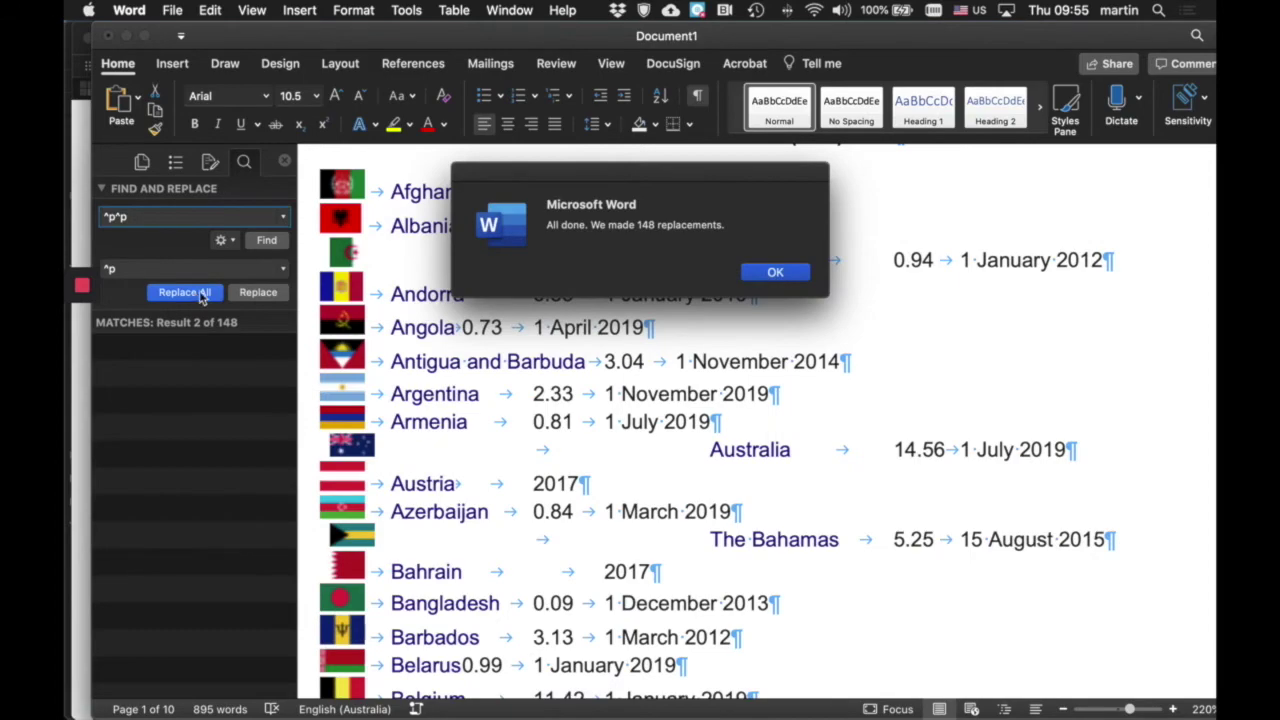
pyautogui.click(776, 272)
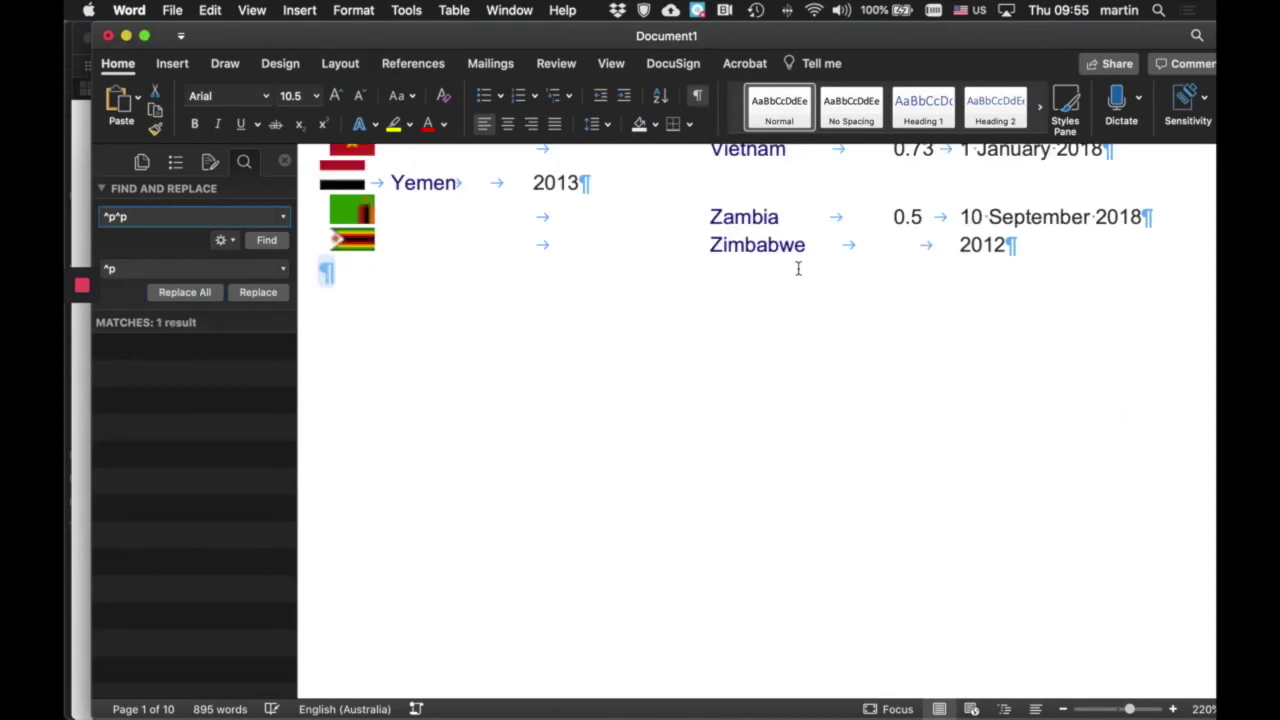
pyautogui.scroll(20, 550, 227)
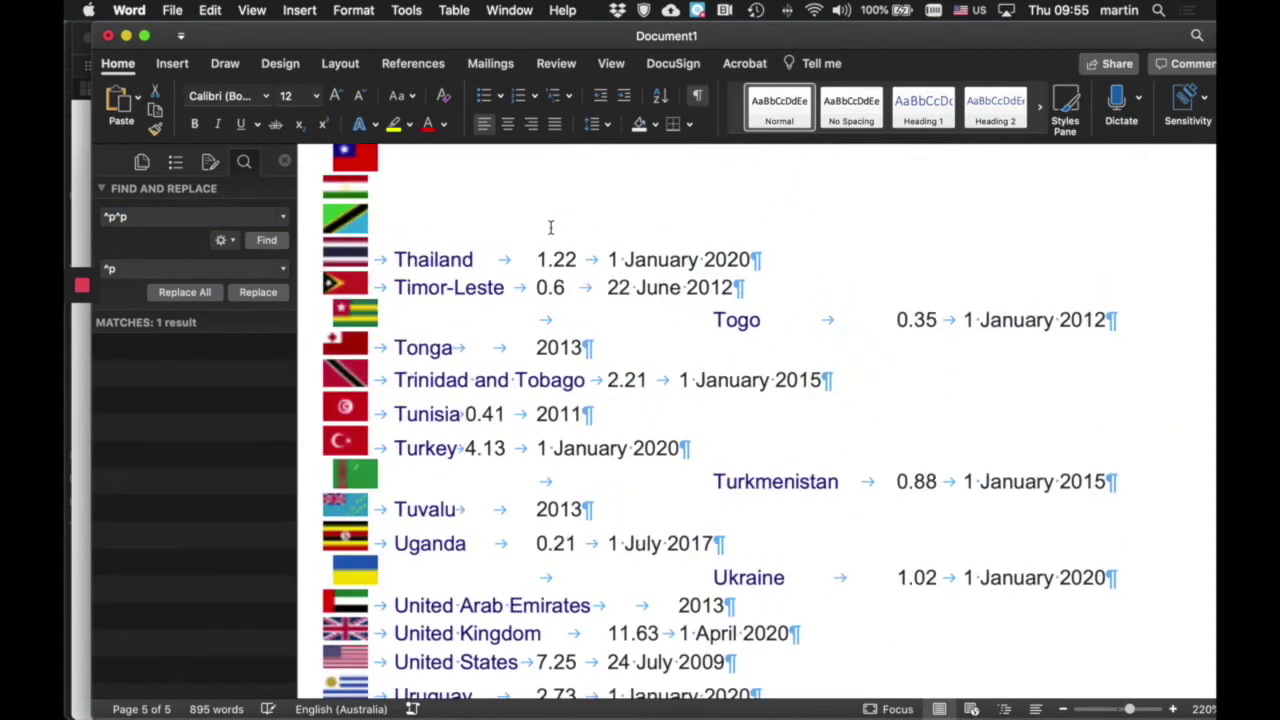
# - Delete the Nominal (US$) heading line above the Afghanistan entry
pyautogui.scroll(20, 550, 227)
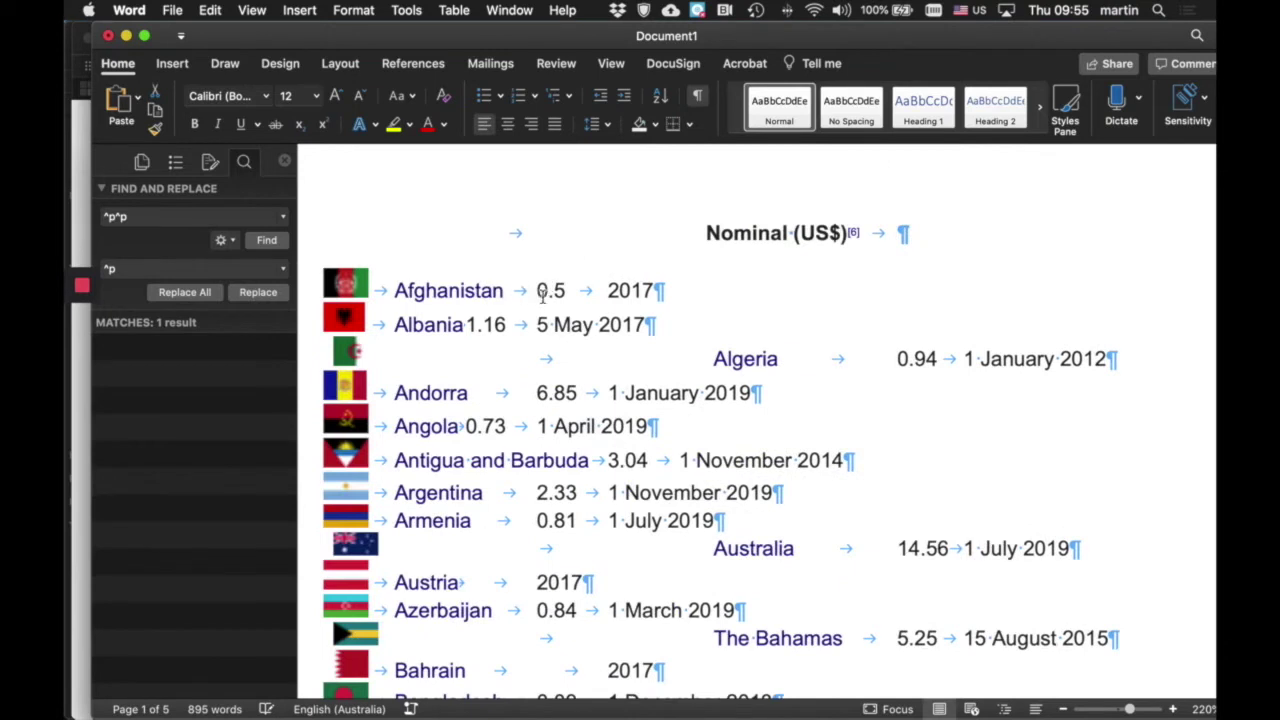
pyautogui.click(546, 291)
pyautogui.click(597, 292)
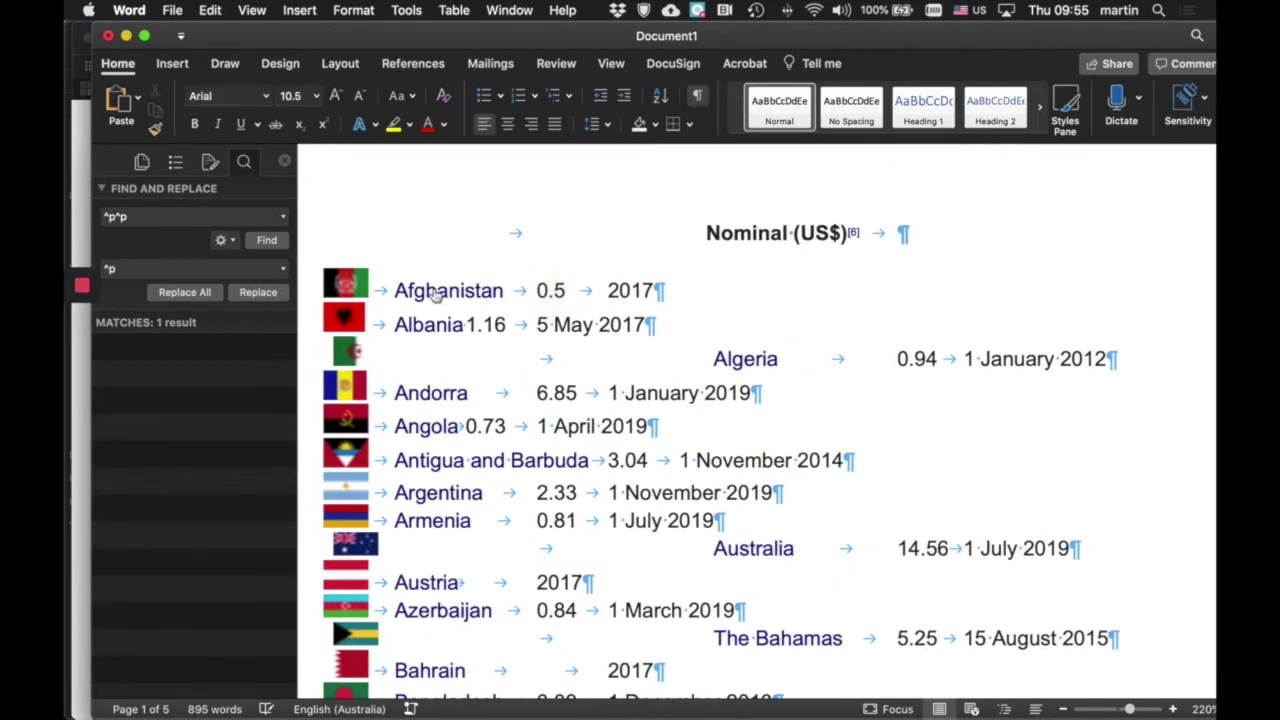
pyautogui.click(321, 232)
pyautogui.tripleClick(833, 232)
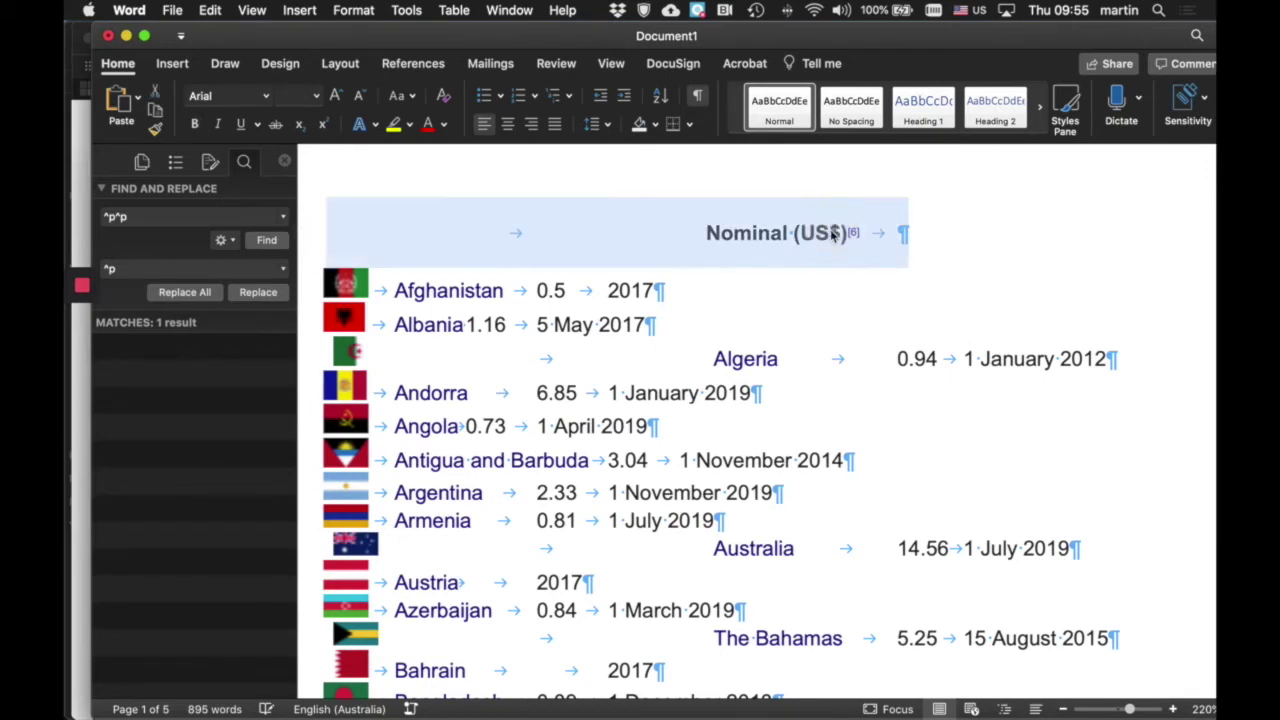
pyautogui.press('BackSpace')
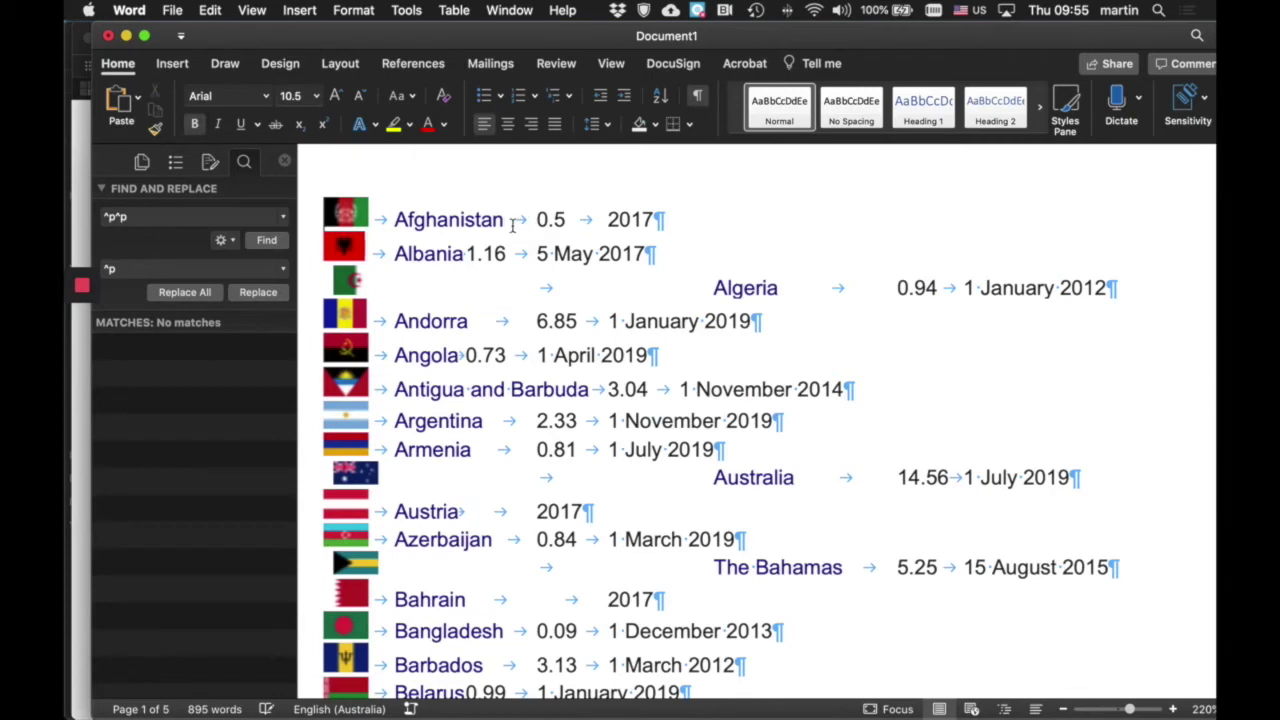
# - Select all the text in the document
pyautogui.click(512, 226)
pyautogui.press('super+a')
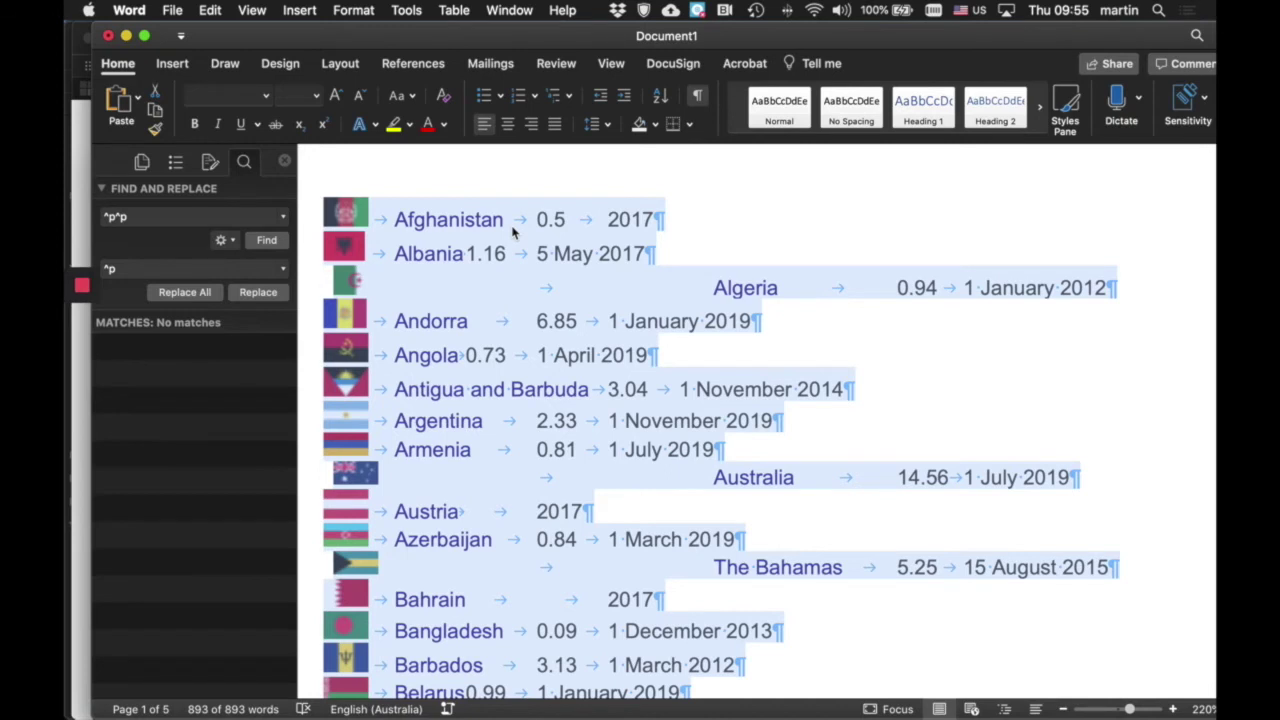
pyautogui.click(465, 12)
pyautogui.moveTo(508, 221)
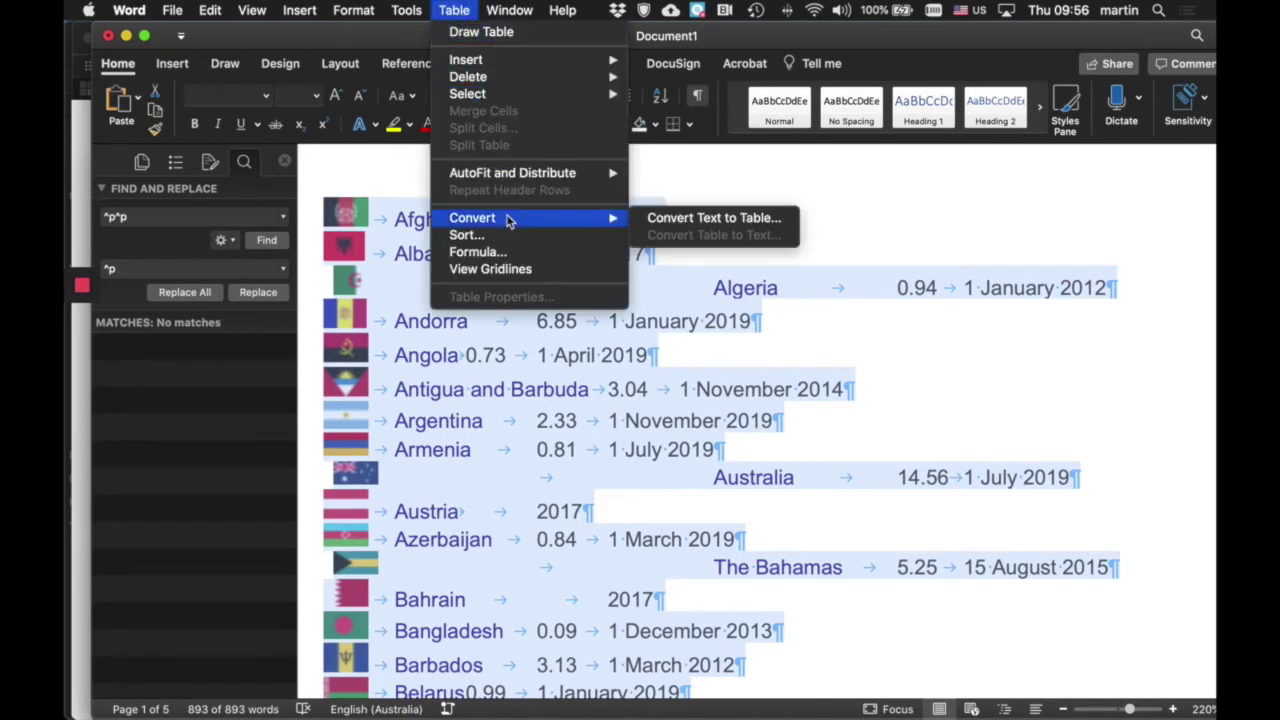
pyautogui.click(748, 218)
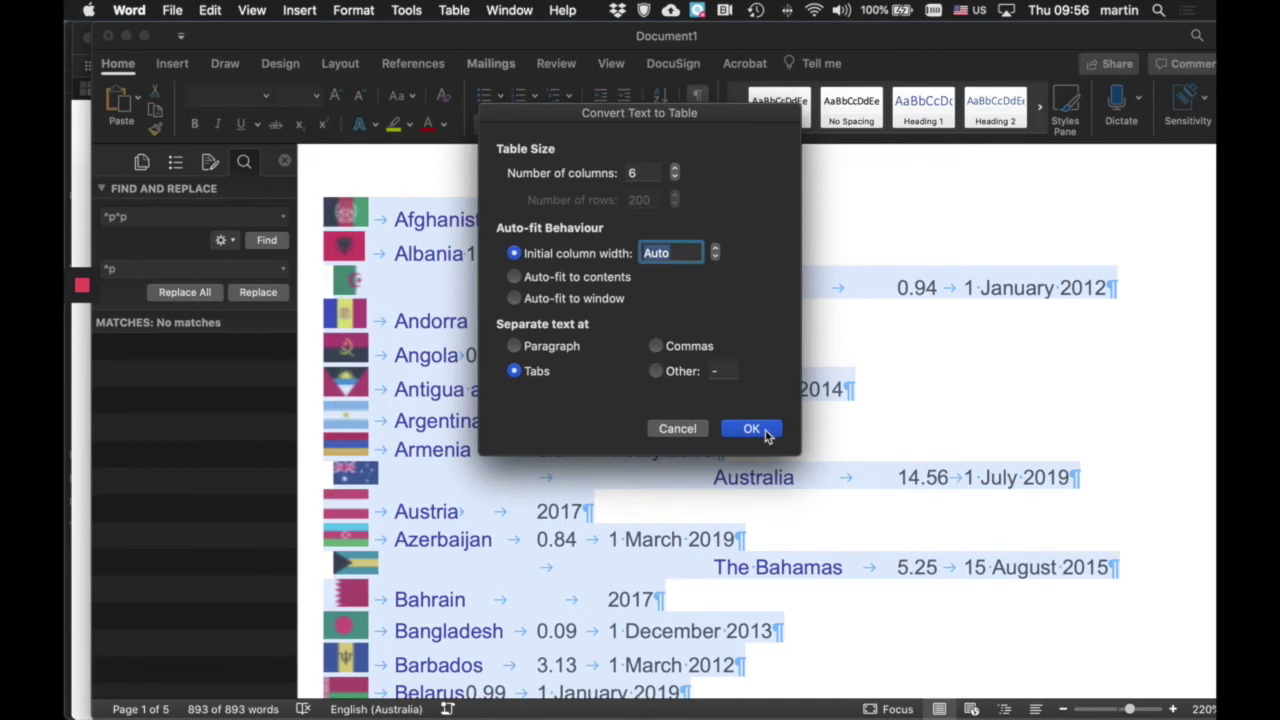
pyautogui.click(766, 434)
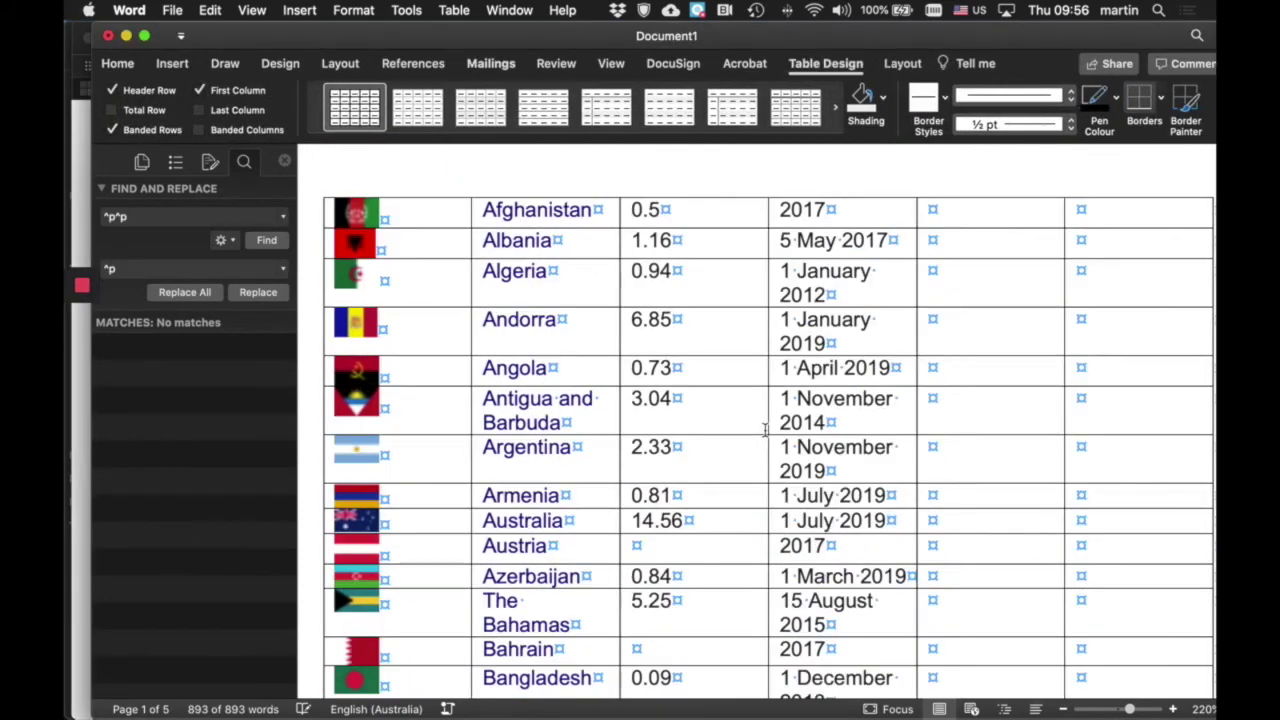
pyautogui.press('super+a')
pyautogui.hscroll(3, 770, 400)
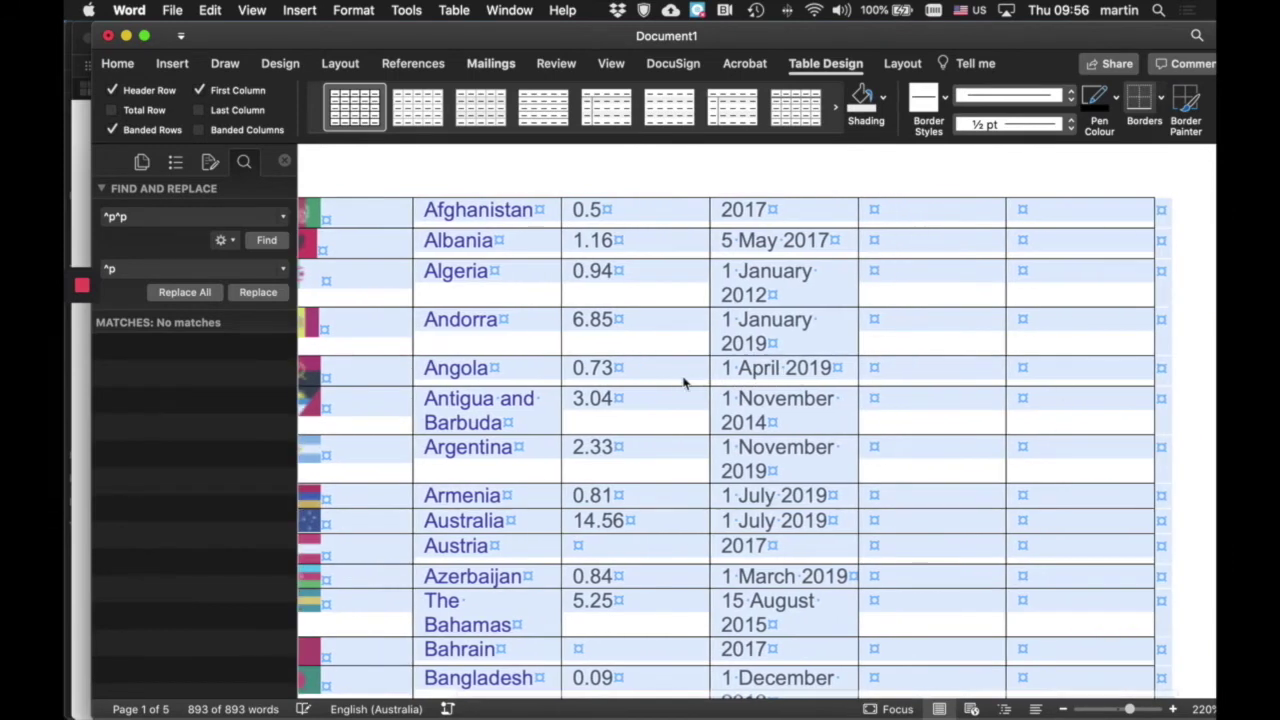
pyautogui.hscroll(-2, 684, 383)
pyautogui.hscroll(-3, 684, 383)
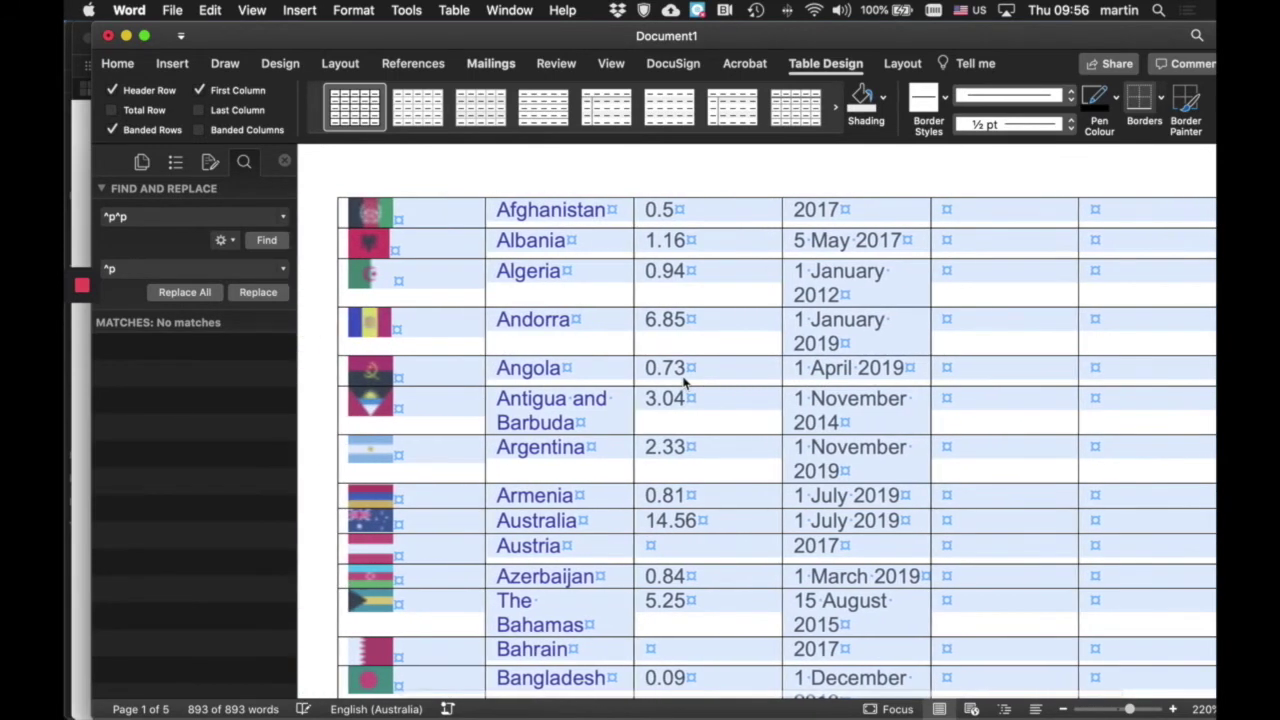
pyautogui.scroll(-5, 684, 383)
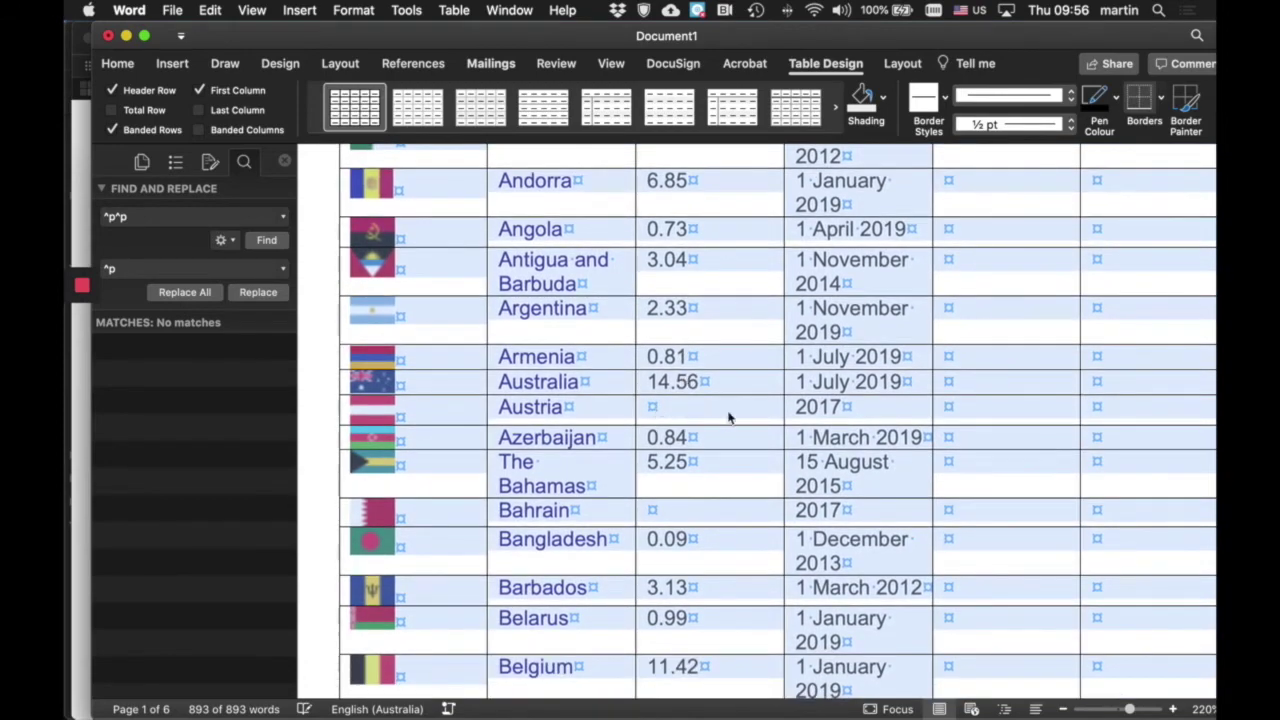
pyautogui.scroll(-2, 676, 410)
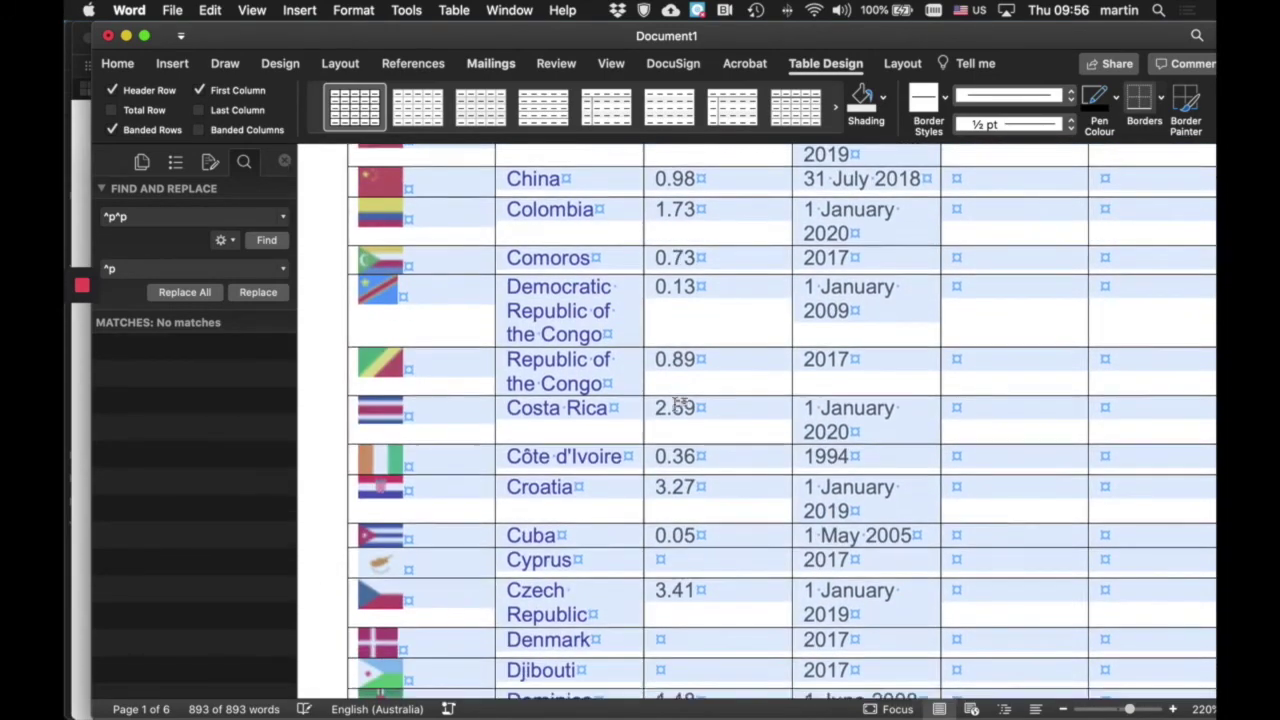
pyautogui.scroll(-1, 676, 402)
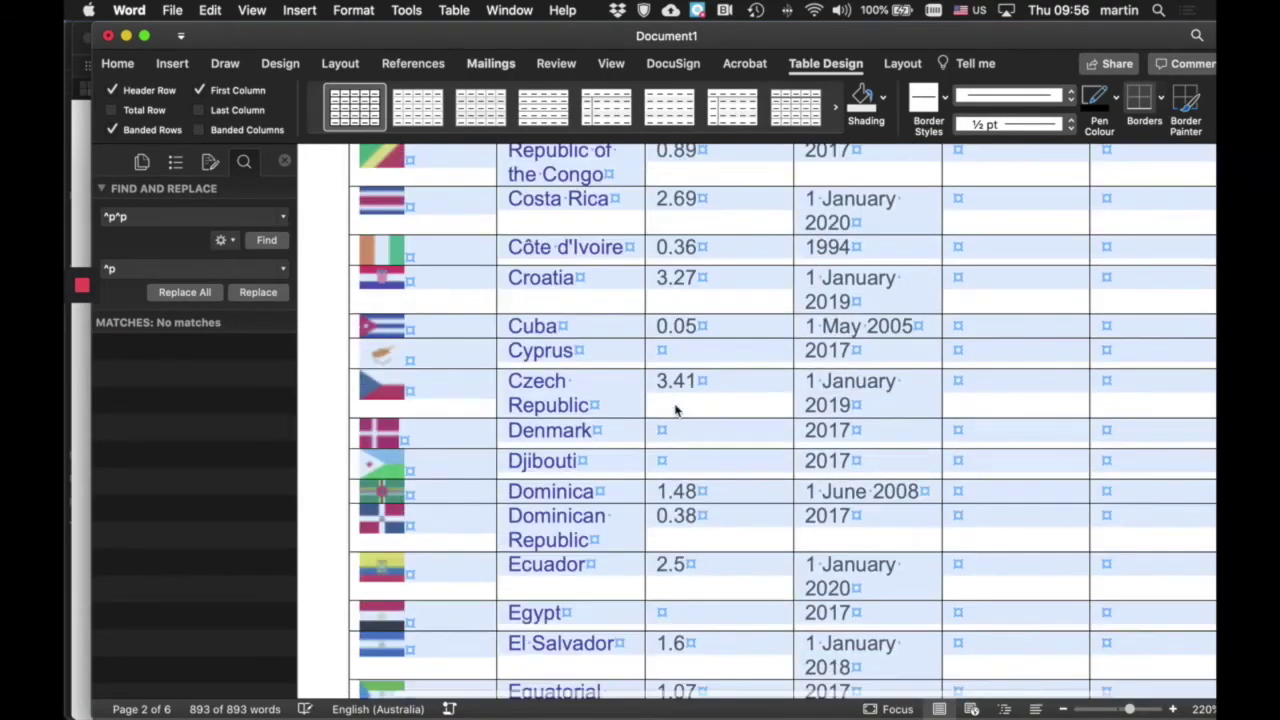
pyautogui.scroll(-10, 674, 404)
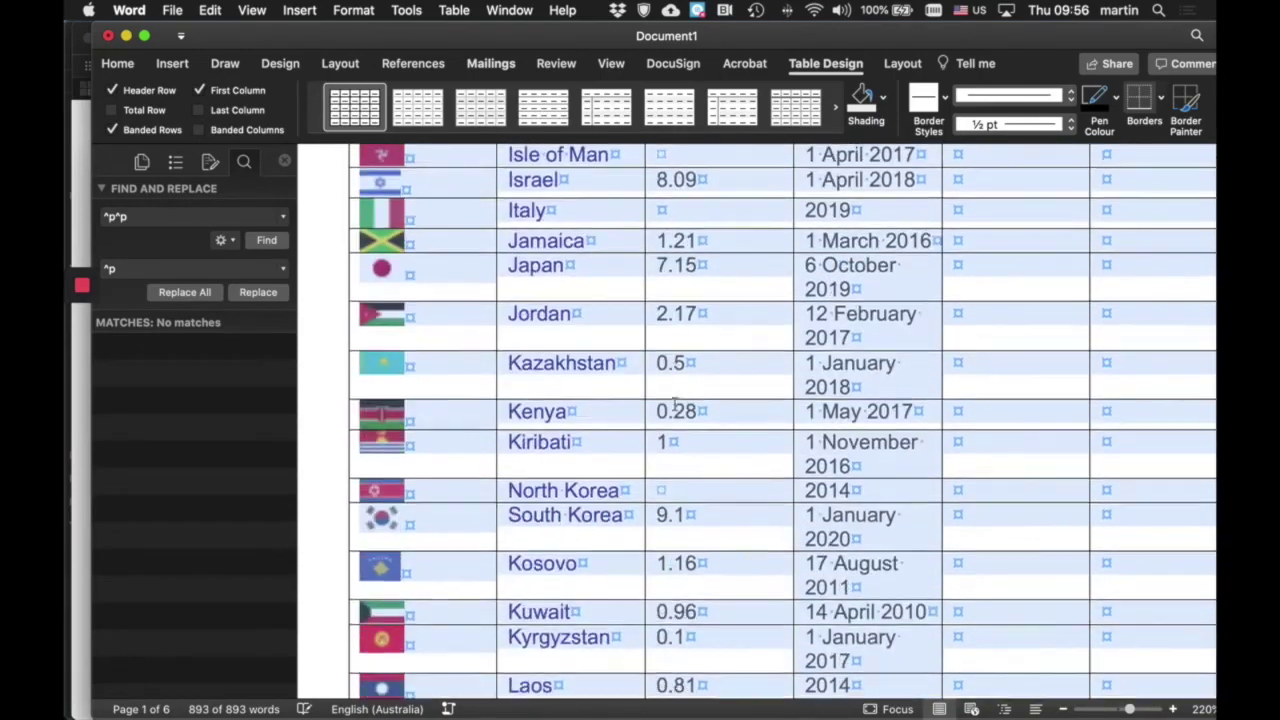
pyautogui.scroll(-15, 674, 404)
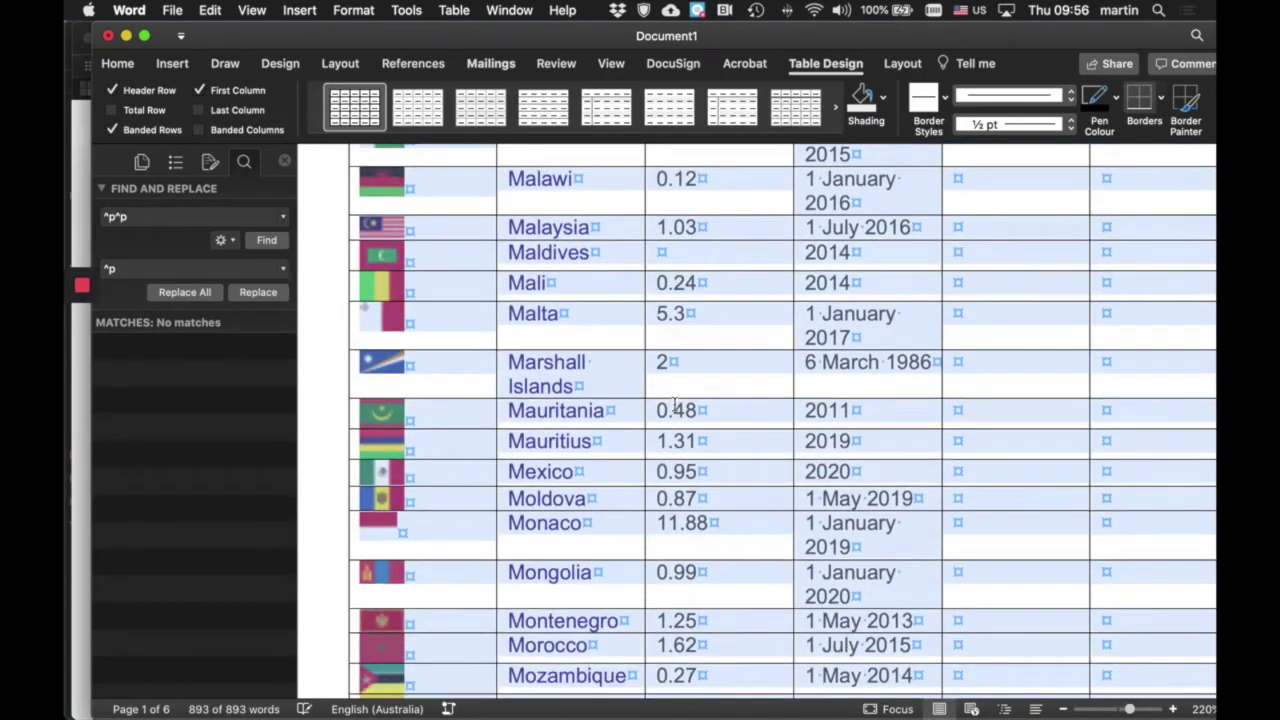
pyautogui.scroll(-3, 674, 404)
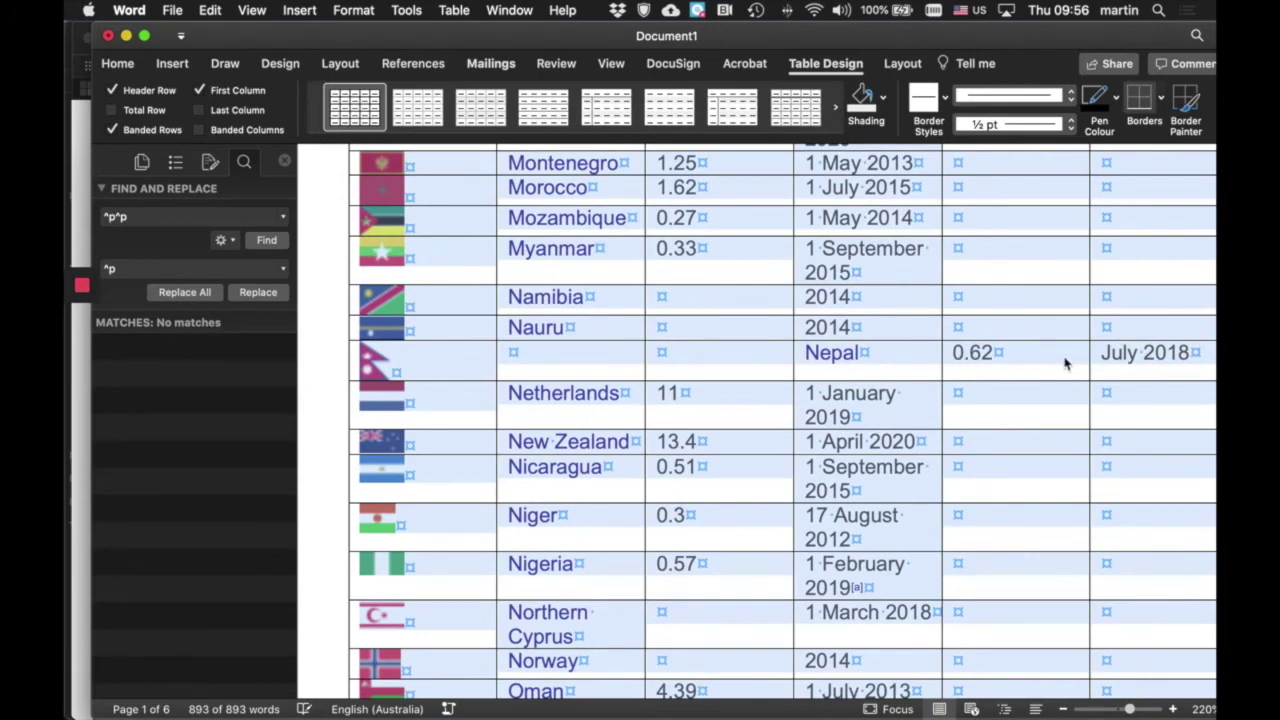
pyautogui.click(858, 357)
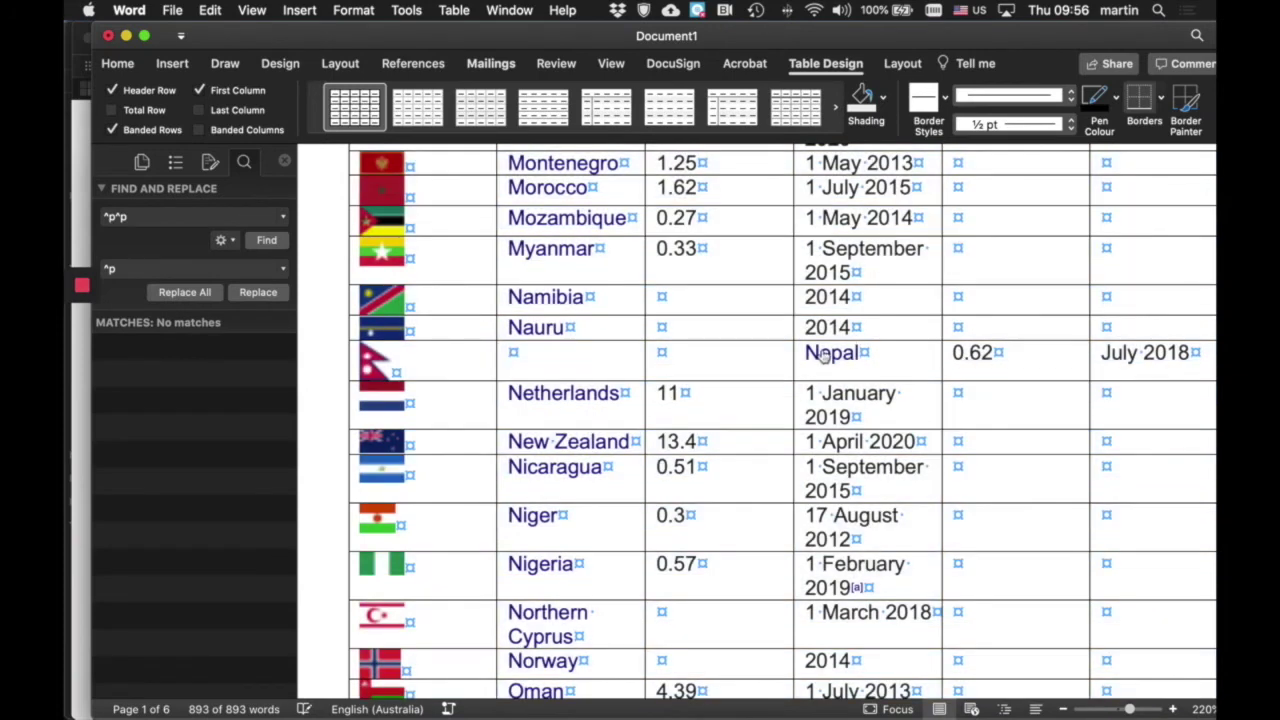
pyautogui.moveTo(806, 355); pyautogui.dragTo(885, 368)
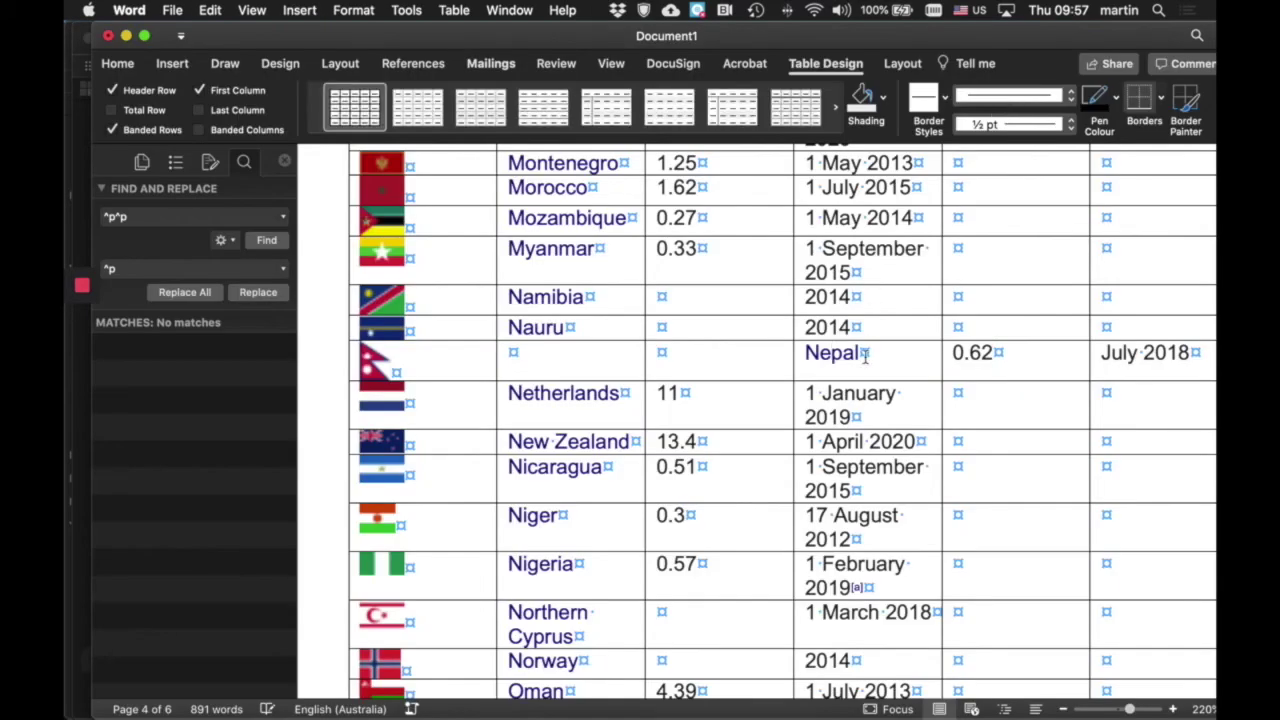
# - Move Nepal, its 0.62 rate and July 2018 date into their correct columns
pyautogui.moveTo(865, 358); pyautogui.dragTo(815, 368)
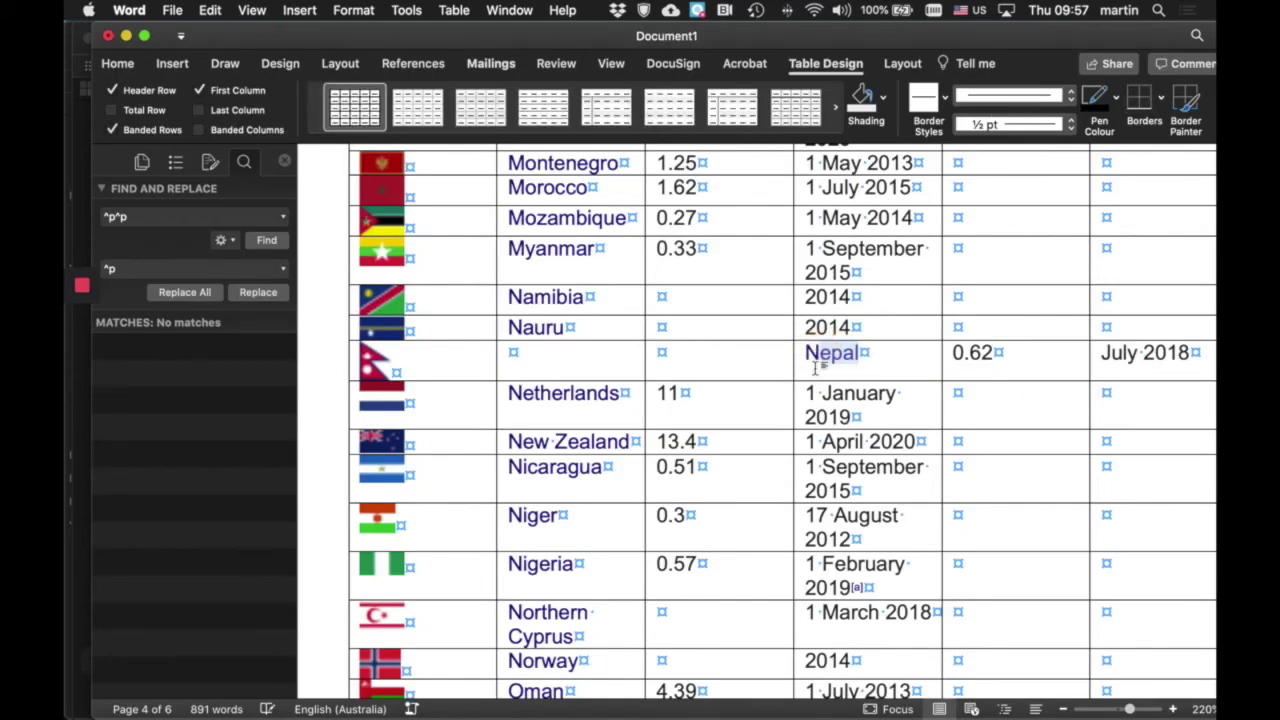
pyautogui.press('super+c')
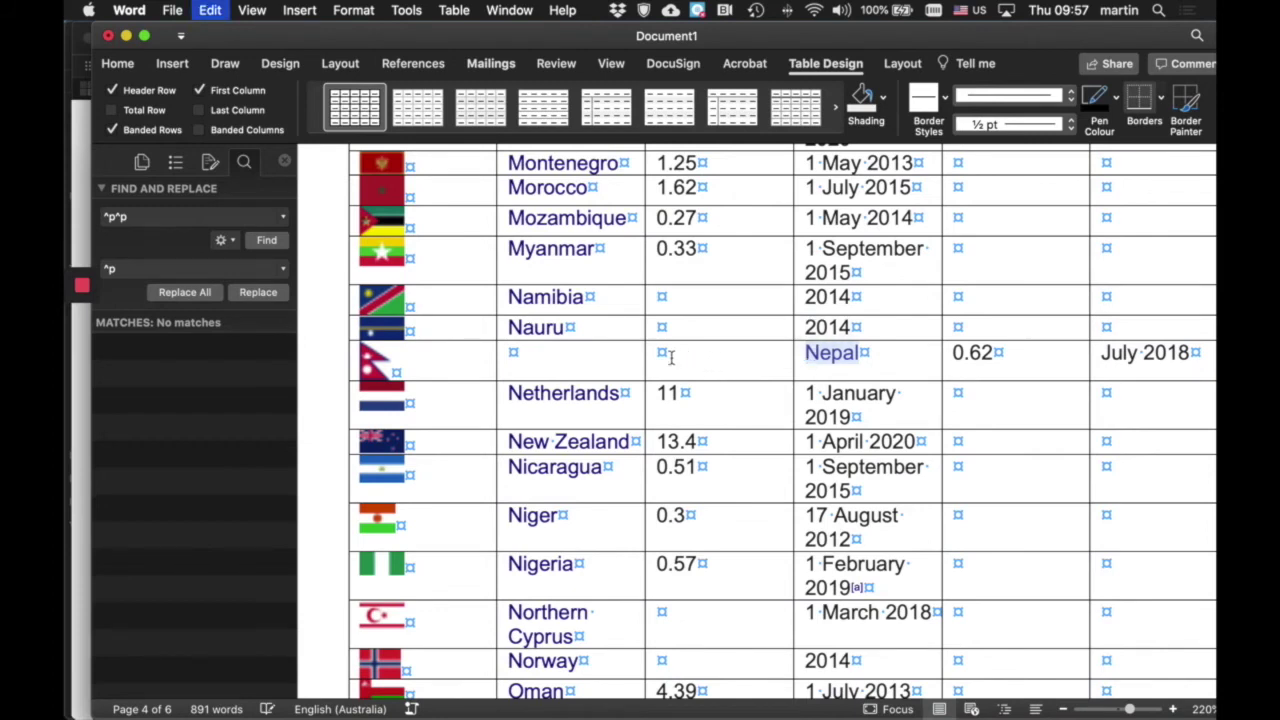
pyautogui.press('super+x')
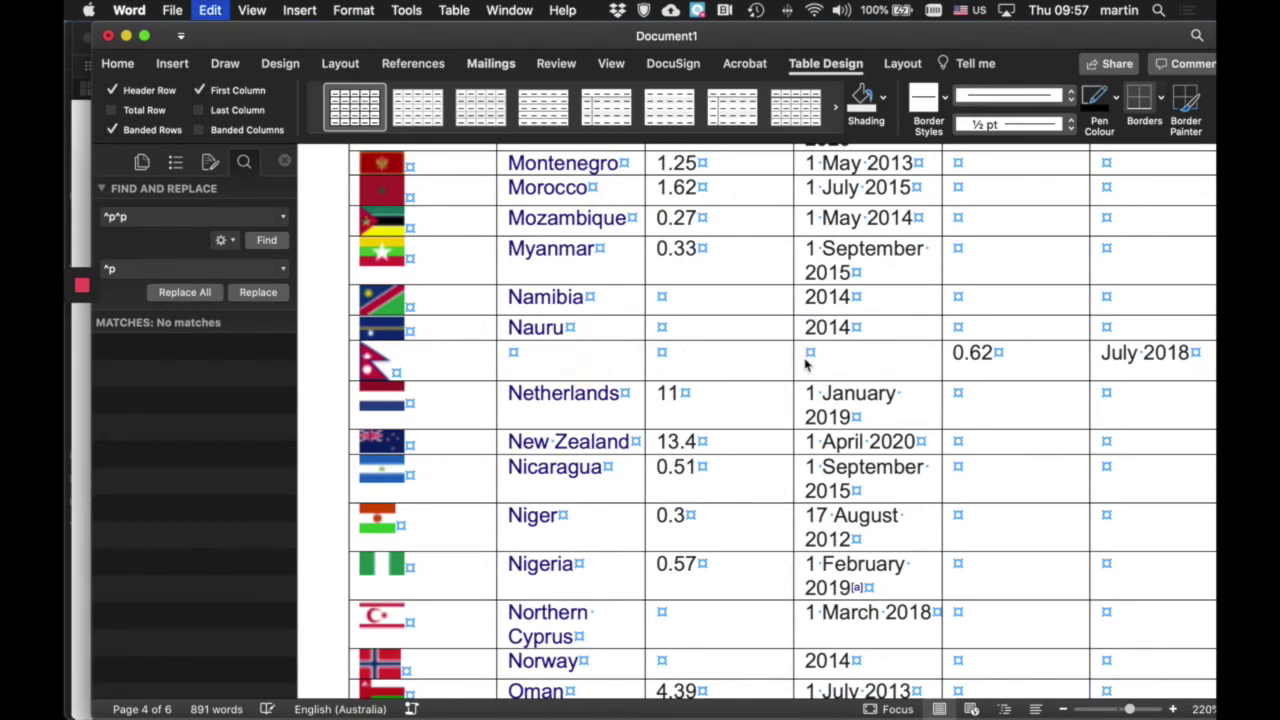
pyautogui.click(515, 355)
pyautogui.press('super+v')
pyautogui.click(955, 352)
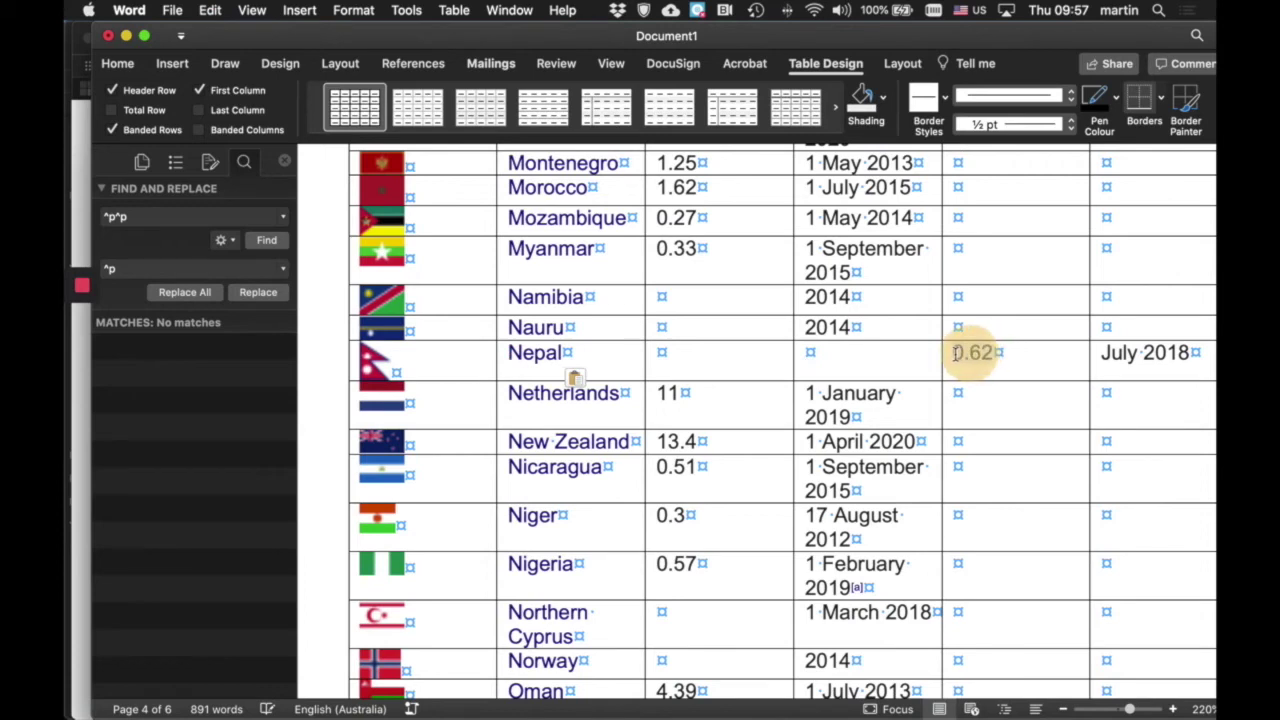
pyautogui.moveTo(955, 352); pyautogui.dragTo(957, 366)
pyautogui.press('super+x')
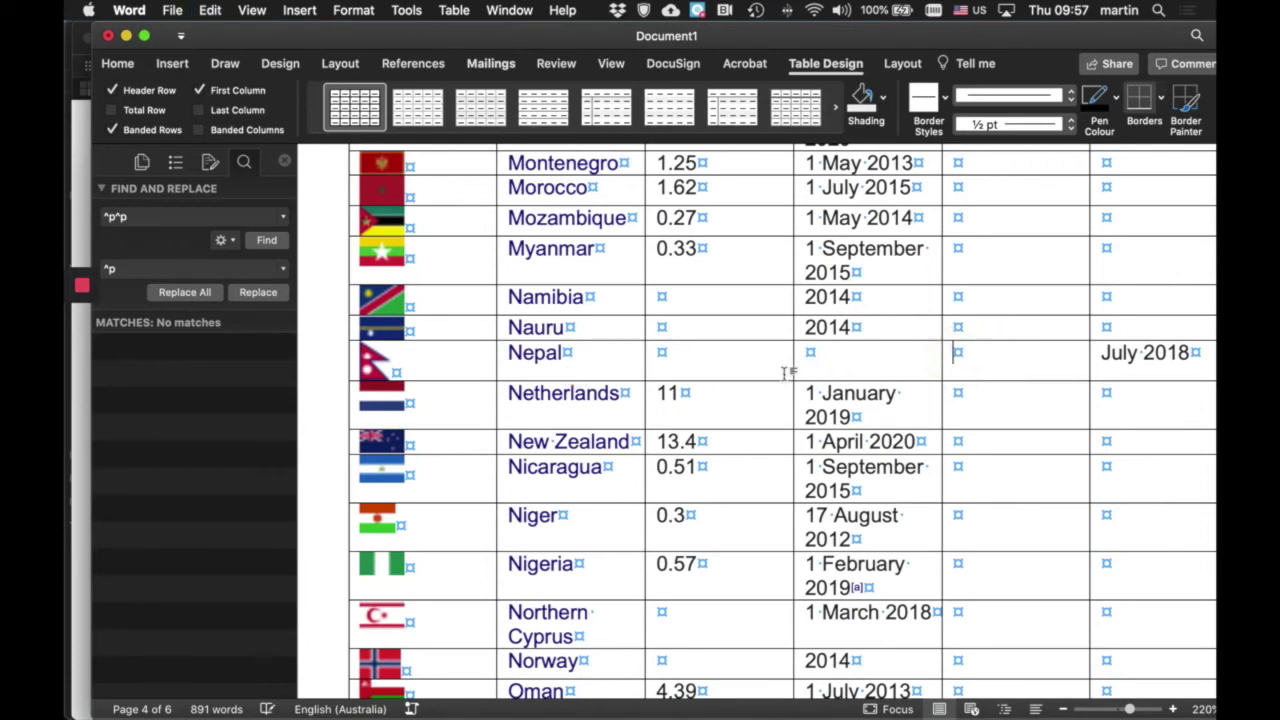
pyautogui.press('super+v')
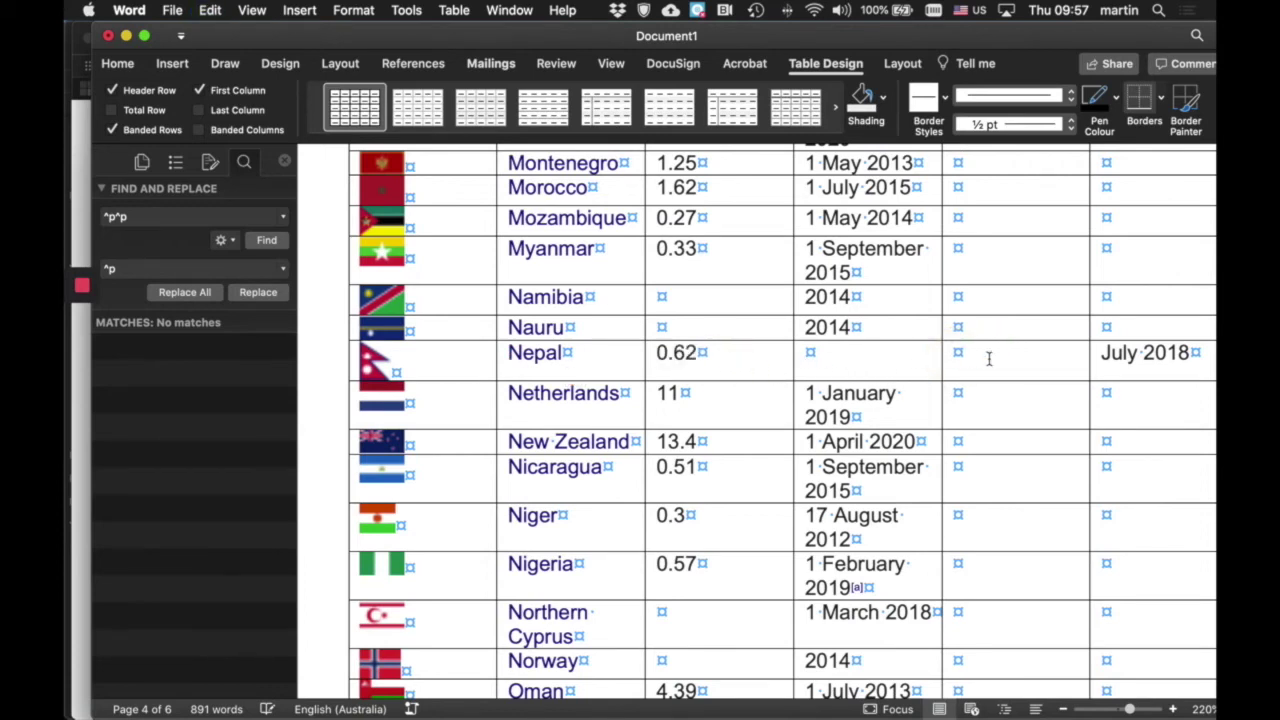
pyautogui.moveTo(1150, 355); pyautogui.dragTo(1120, 358)
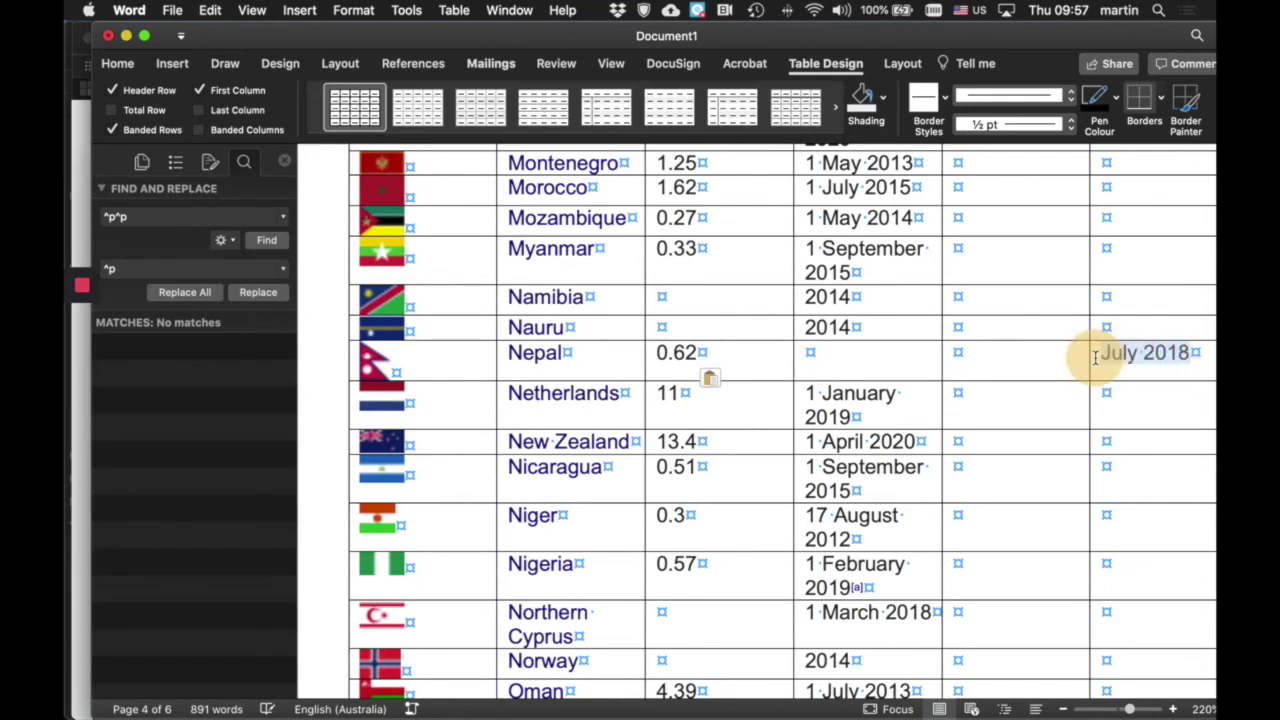
pyautogui.press('super+x')
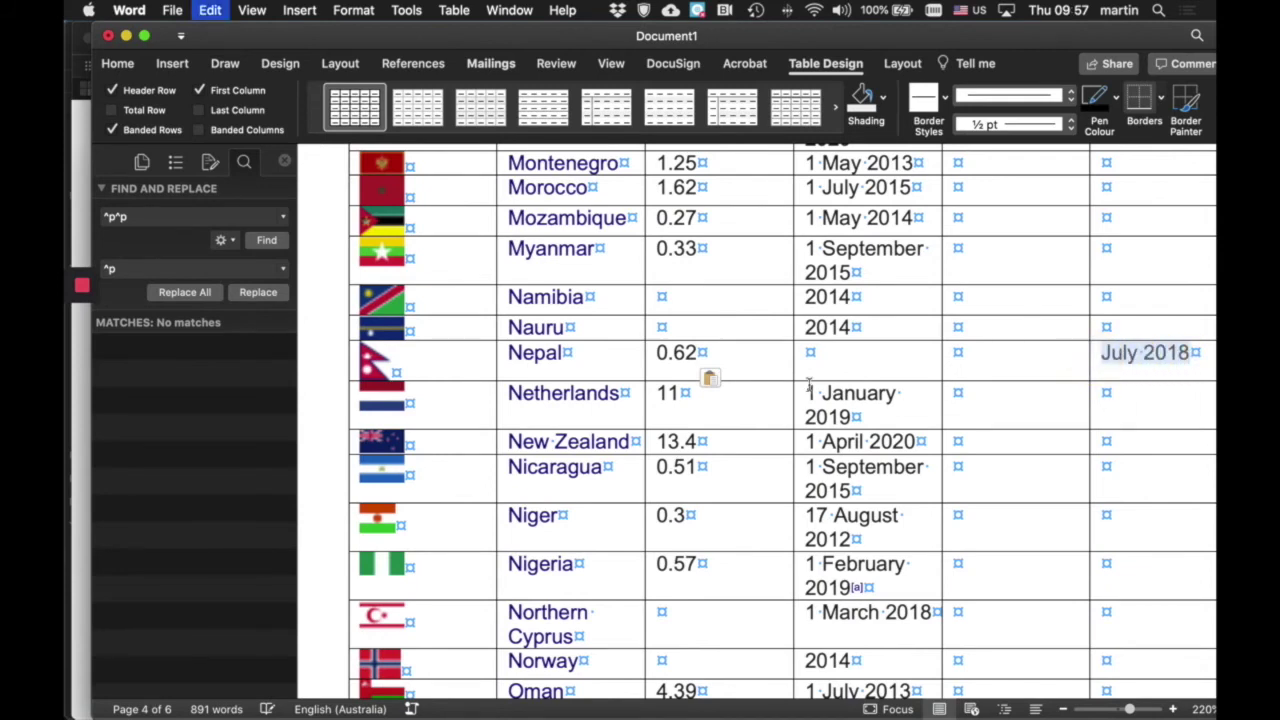
pyautogui.click(830, 362)
pyautogui.press('super+v')
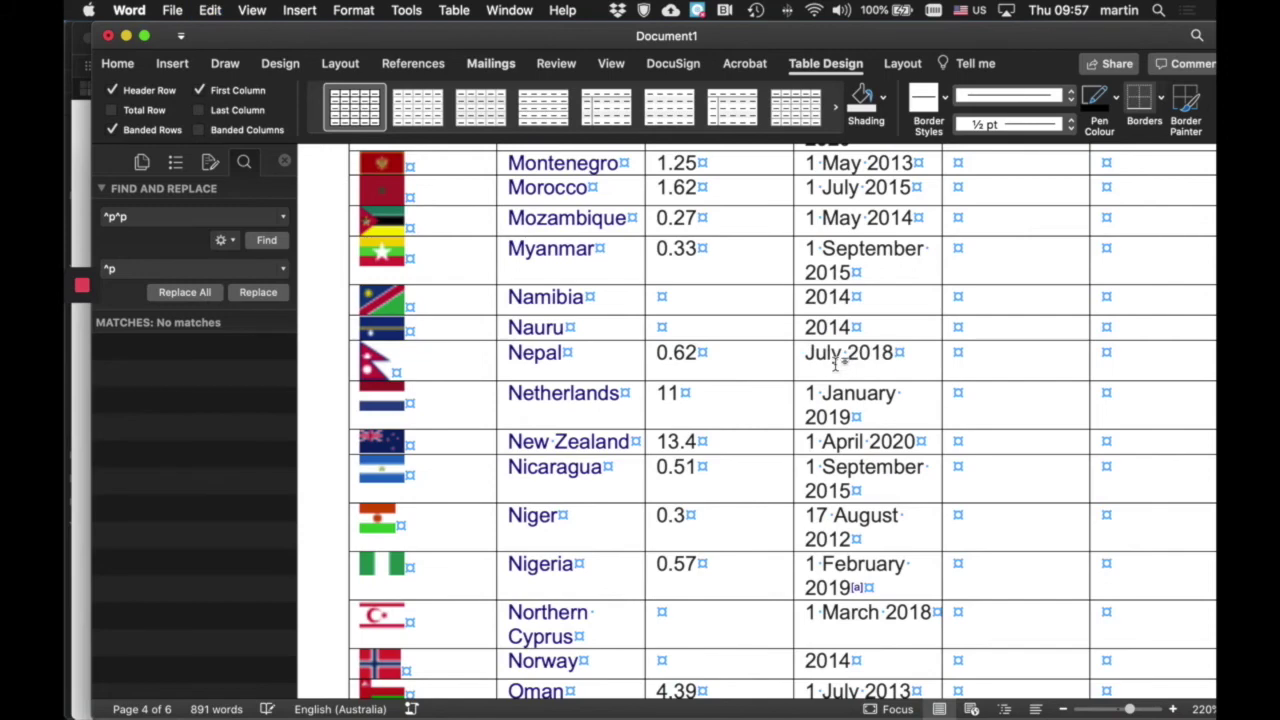
# - Move Switzerland into the country column and 2014 into its date cell
pyautogui.scroll(-4, 835, 405)
pyautogui.scroll(-10, 835, 405)
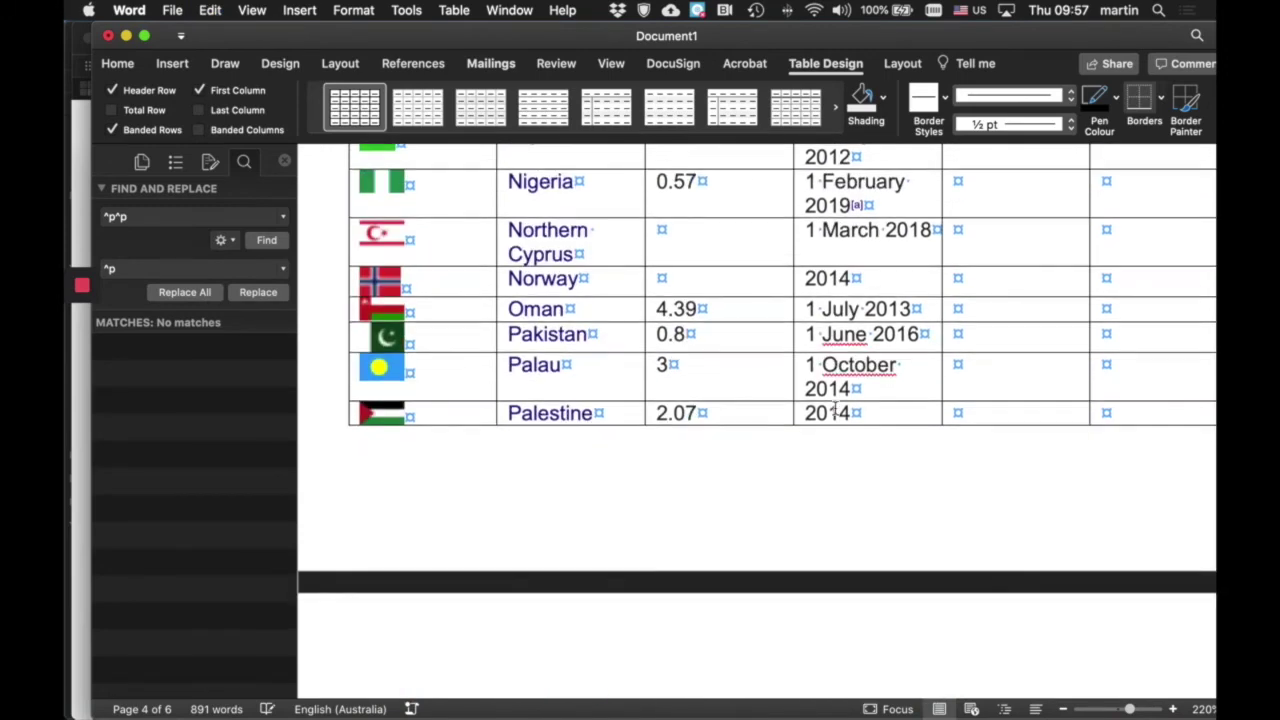
pyautogui.scroll(-10, 835, 405)
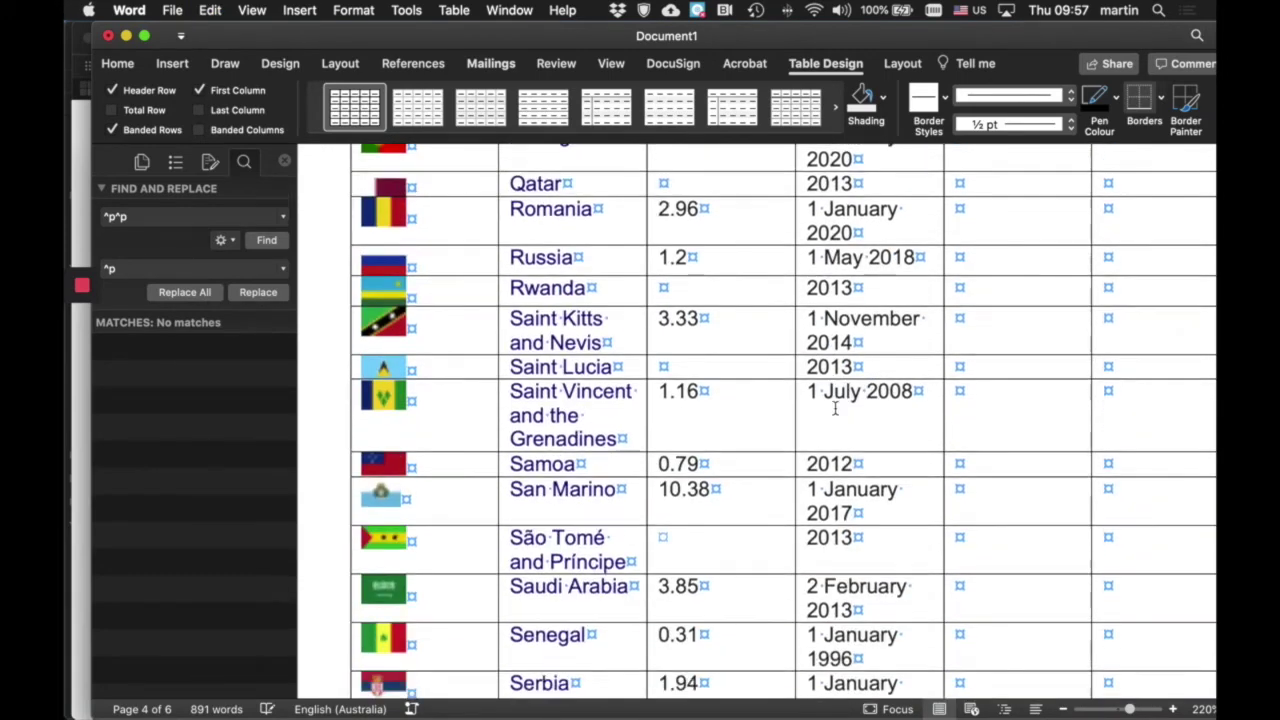
pyautogui.scroll(-7, 835, 408)
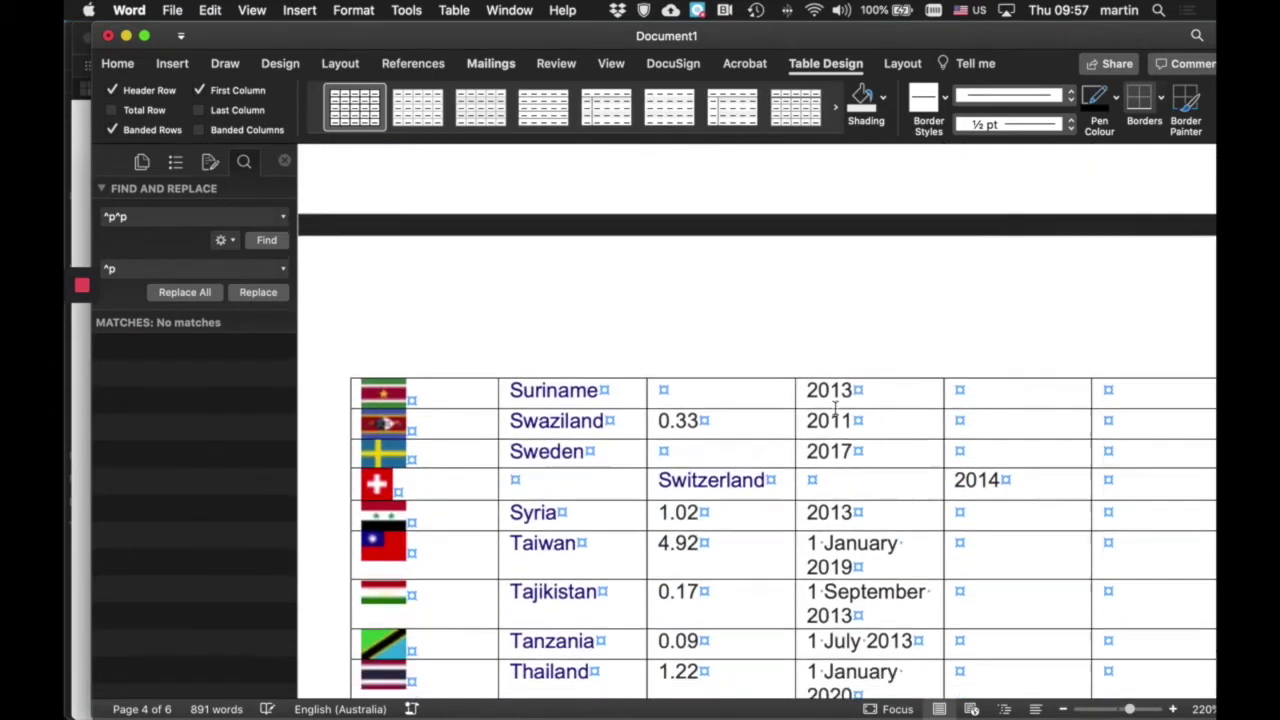
pyautogui.moveTo(780, 364); pyautogui.dragTo(663, 365)
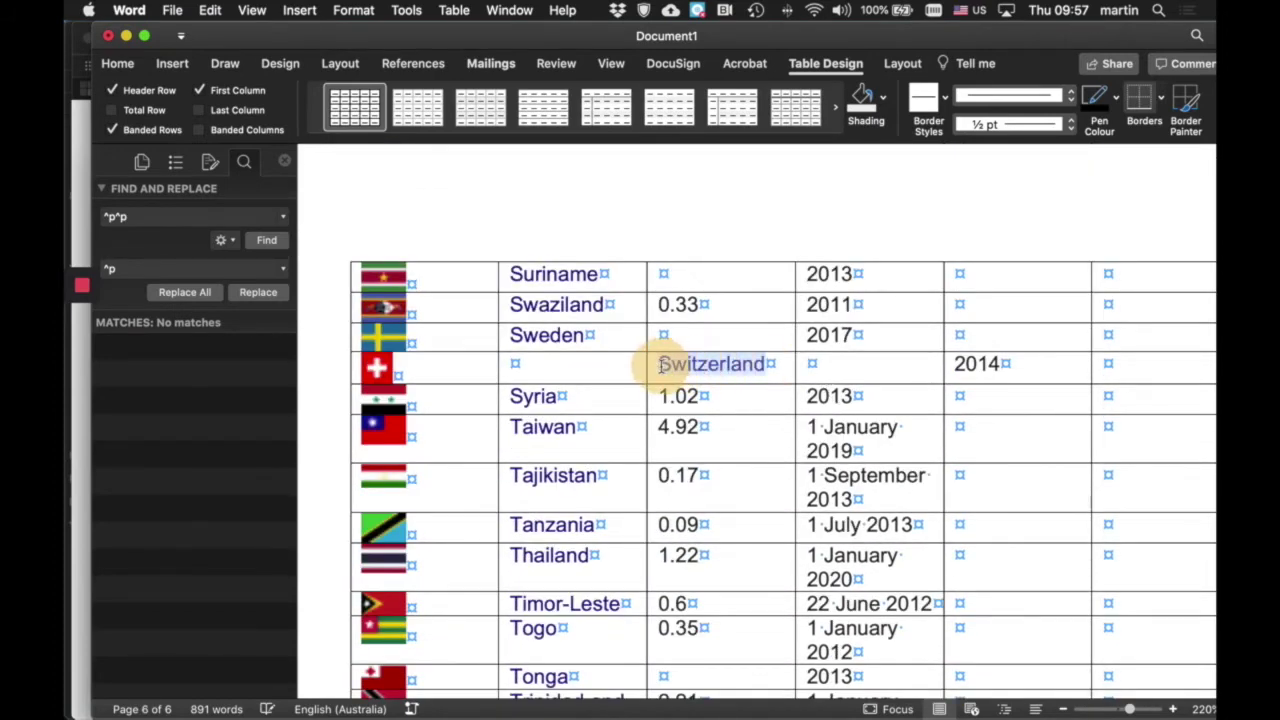
pyautogui.press('super+x')
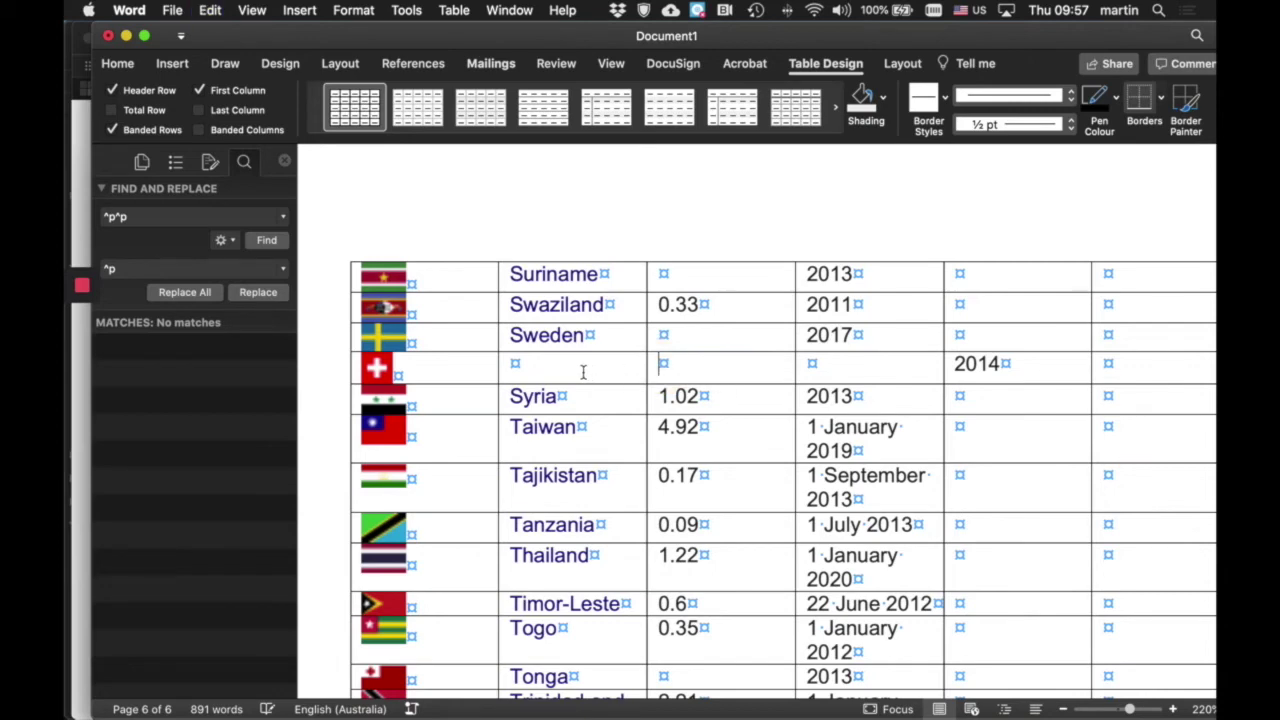
pyautogui.click(590, 374)
pyautogui.press('super+v')
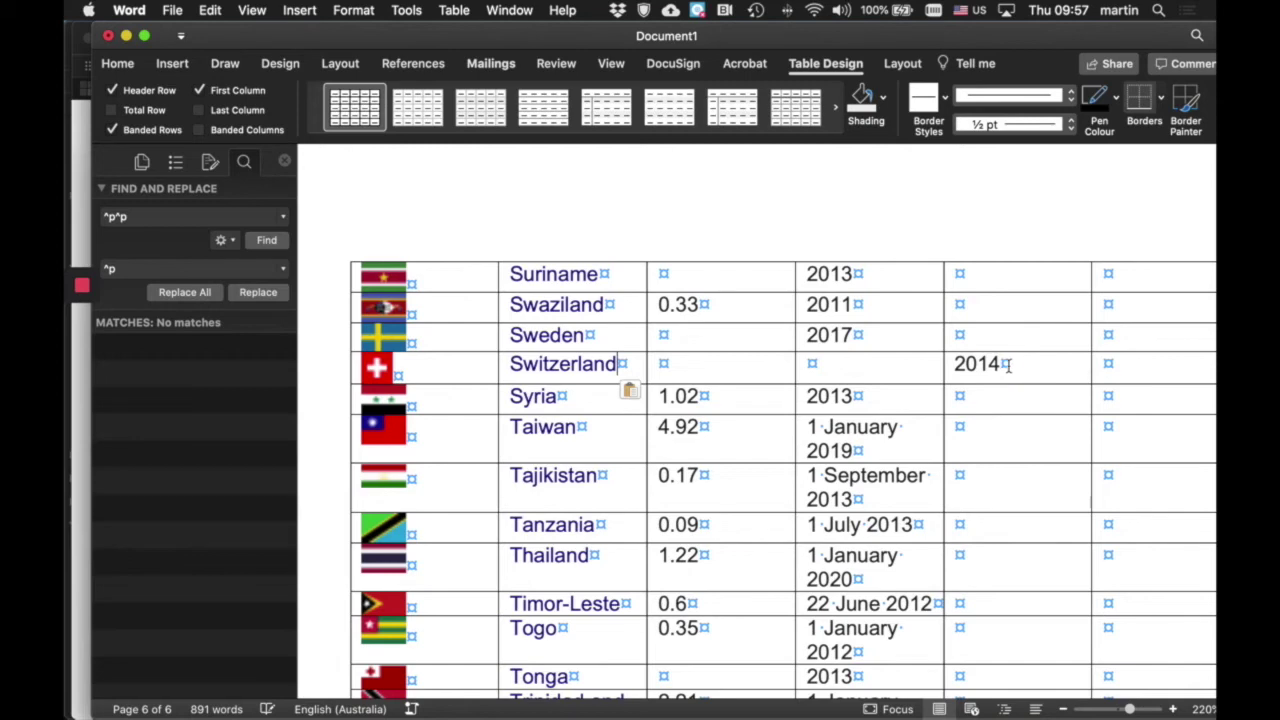
pyautogui.doubleClick(972, 364)
pyautogui.press('super+x')
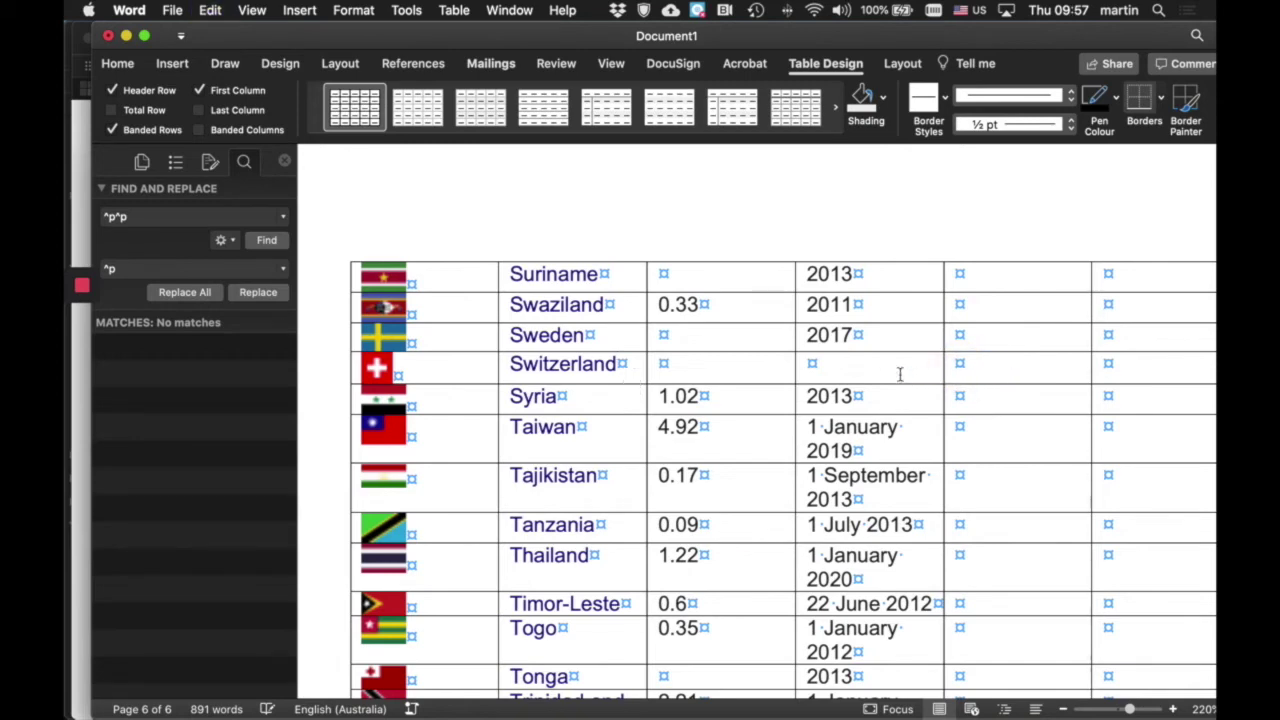
pyautogui.click(878, 368)
pyautogui.press('super+v')
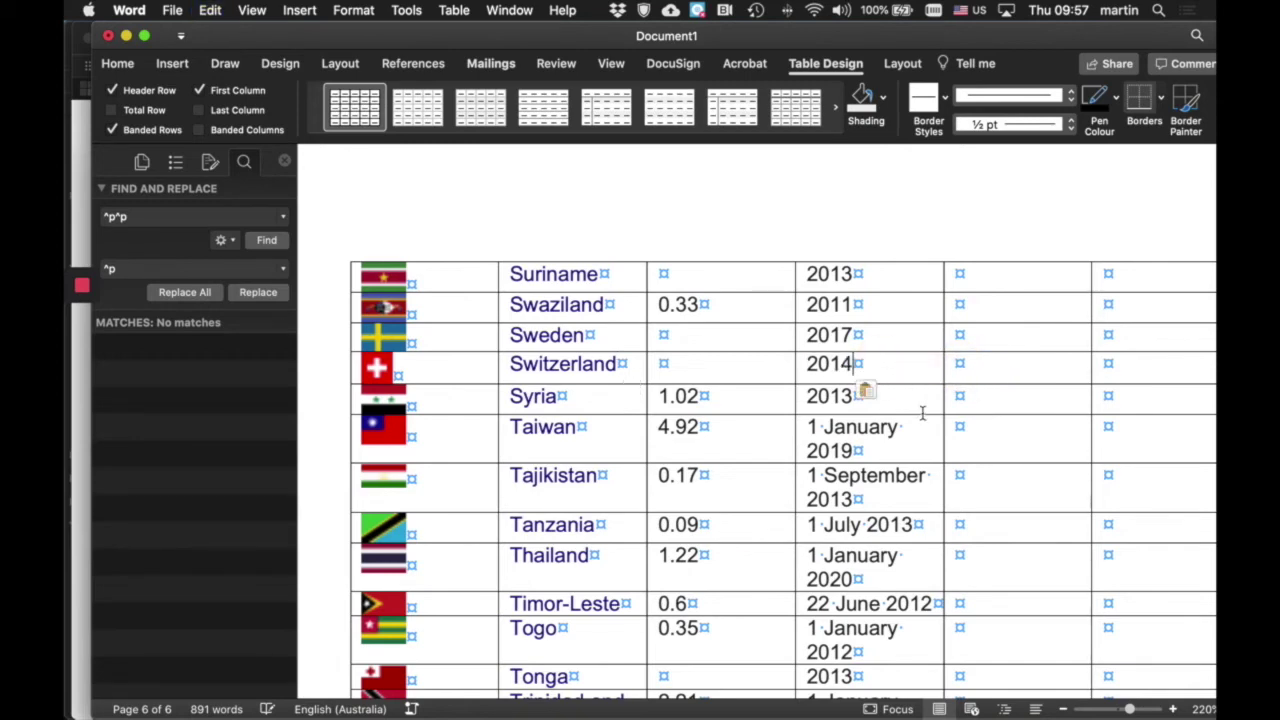
pyautogui.scroll(-10, 918, 400)
# - Delete the flag image column so the table starts with the country names
pyautogui.scroll(-5, 922, 415)
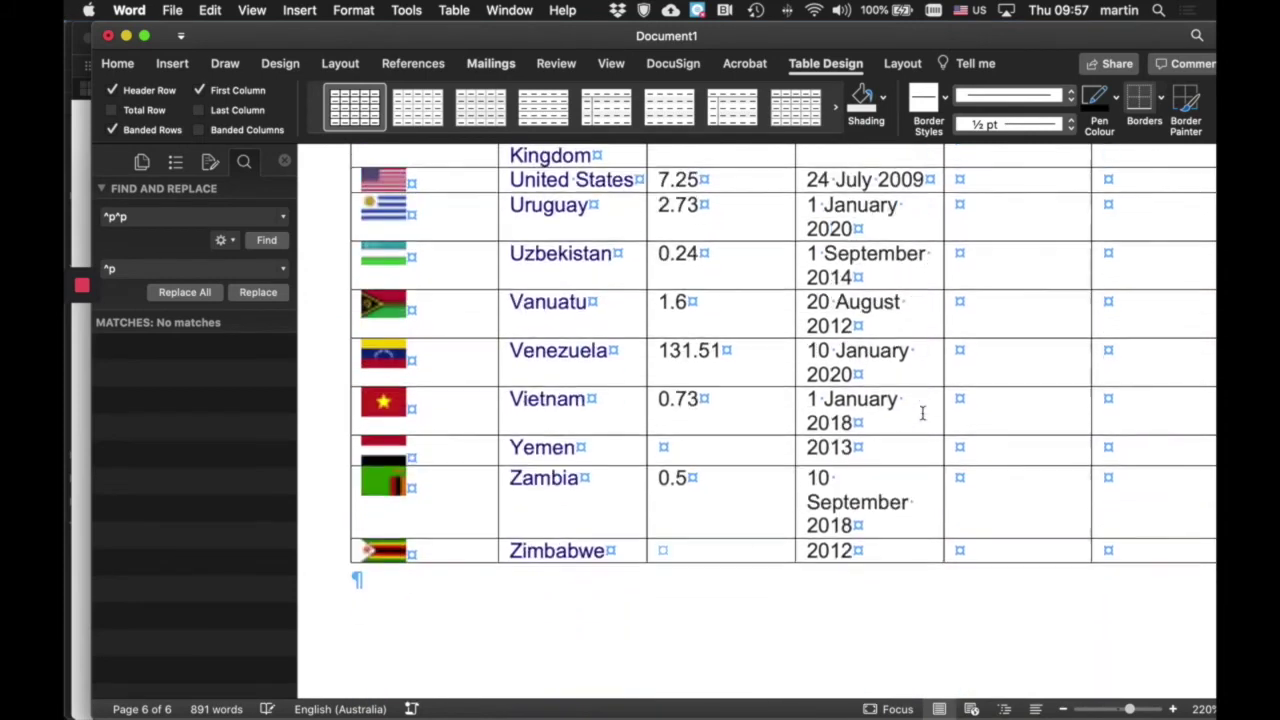
pyautogui.scroll(10, 924, 414)
pyautogui.scroll(20, 924, 414)
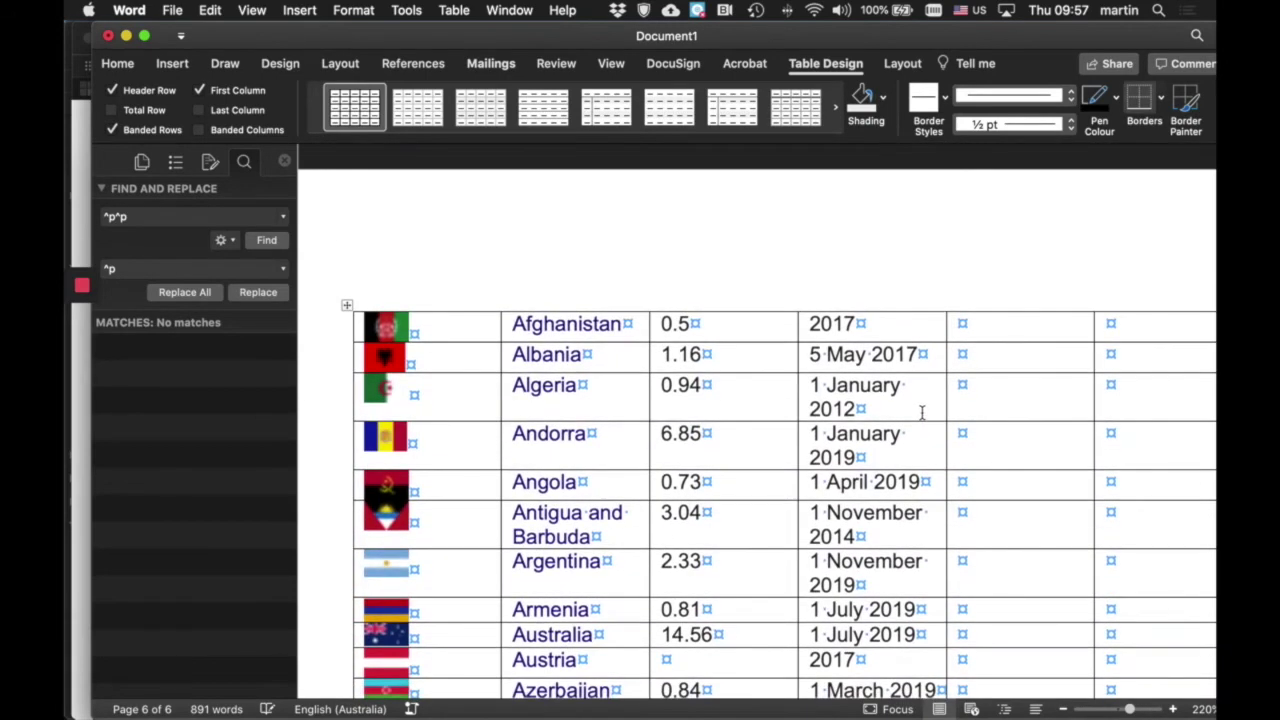
pyautogui.click(441, 298)
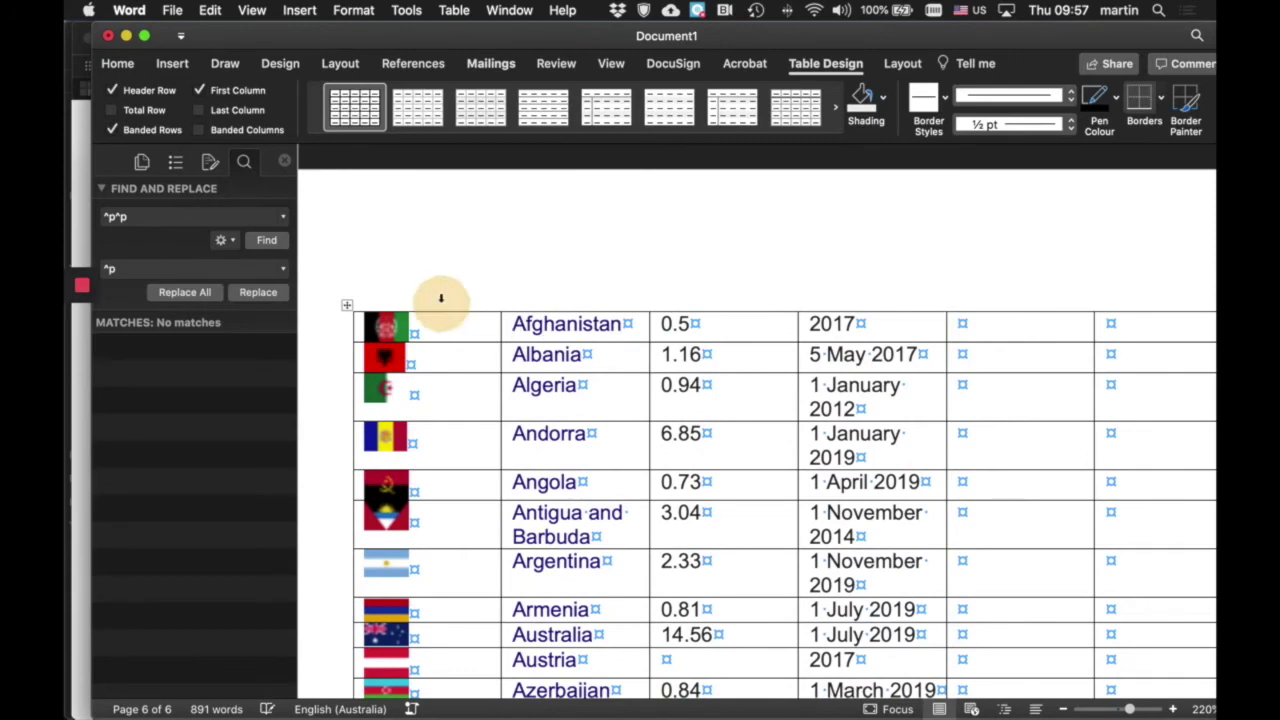
pyautogui.click(437, 303)
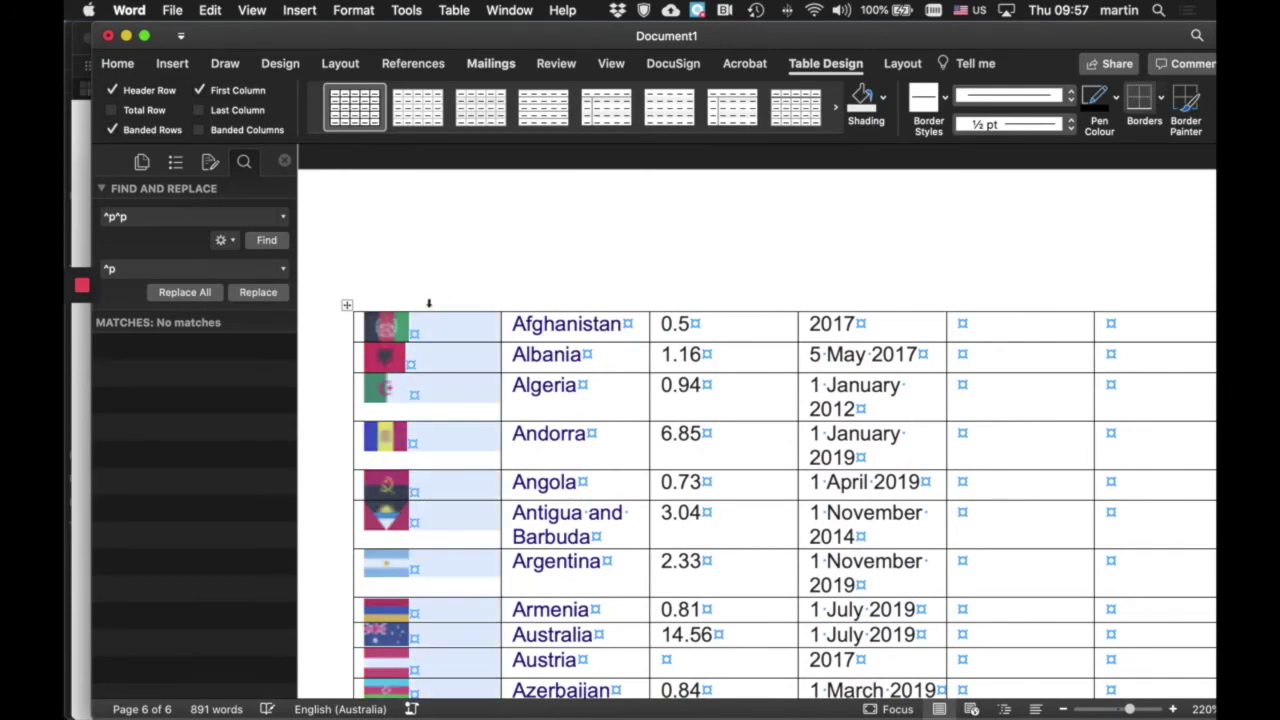
pyautogui.click(459, 341)
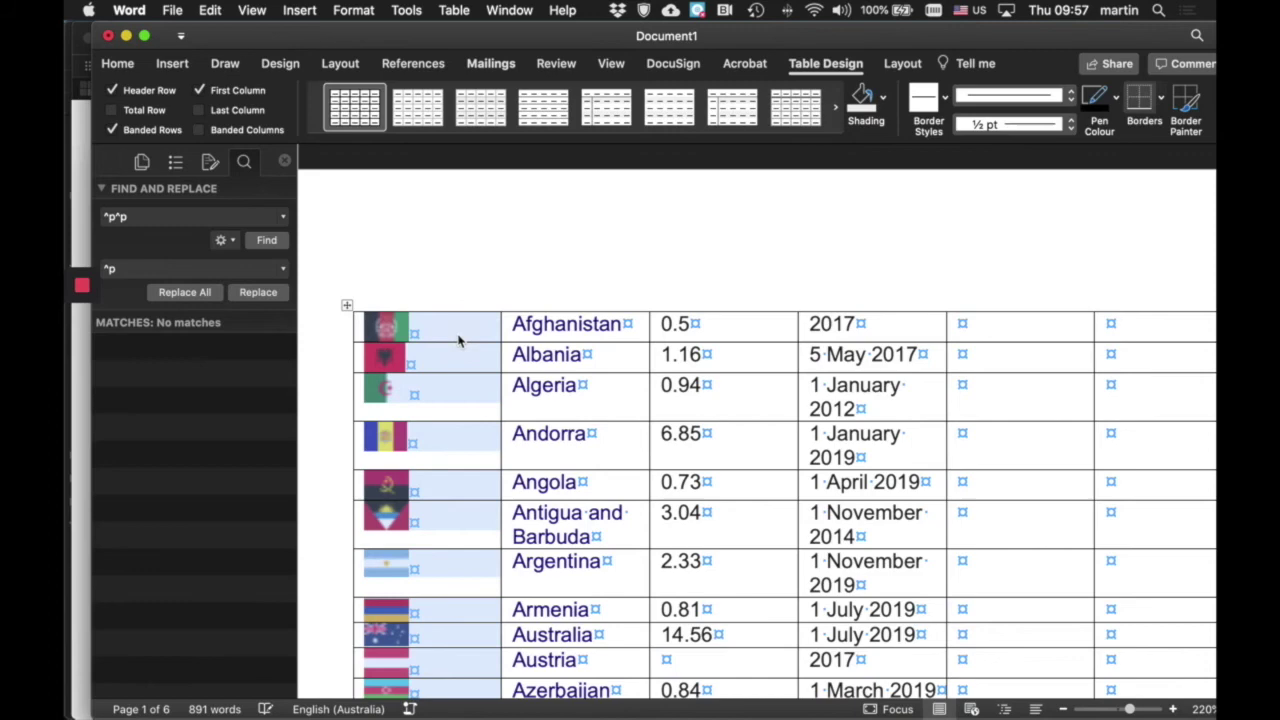
pyautogui.rightClick(459, 341)
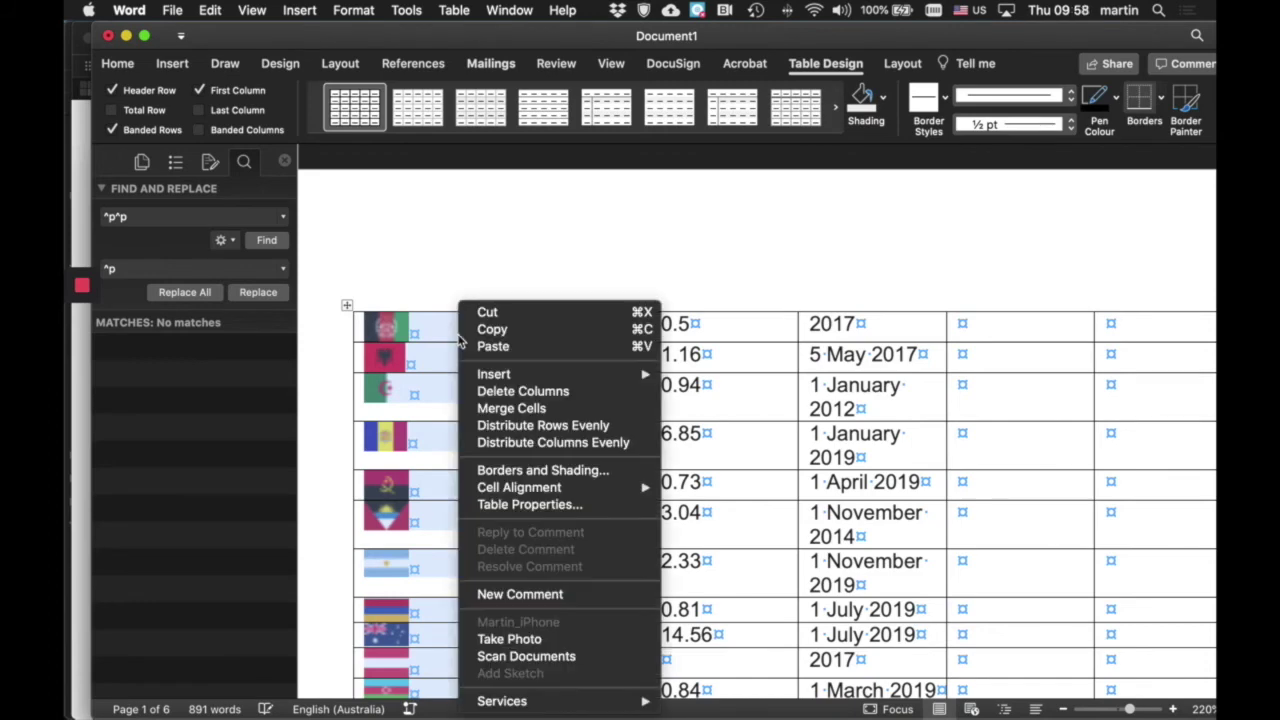
pyautogui.click(563, 395)
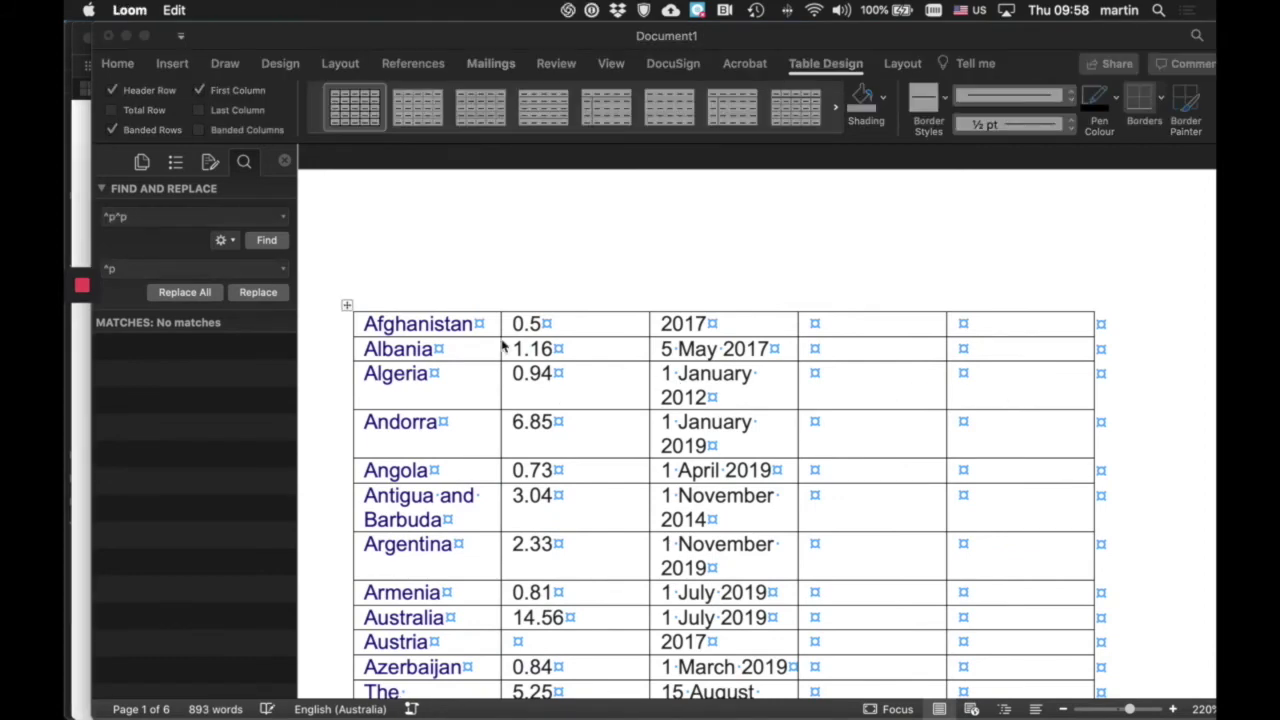
pyautogui.click(470, 292)
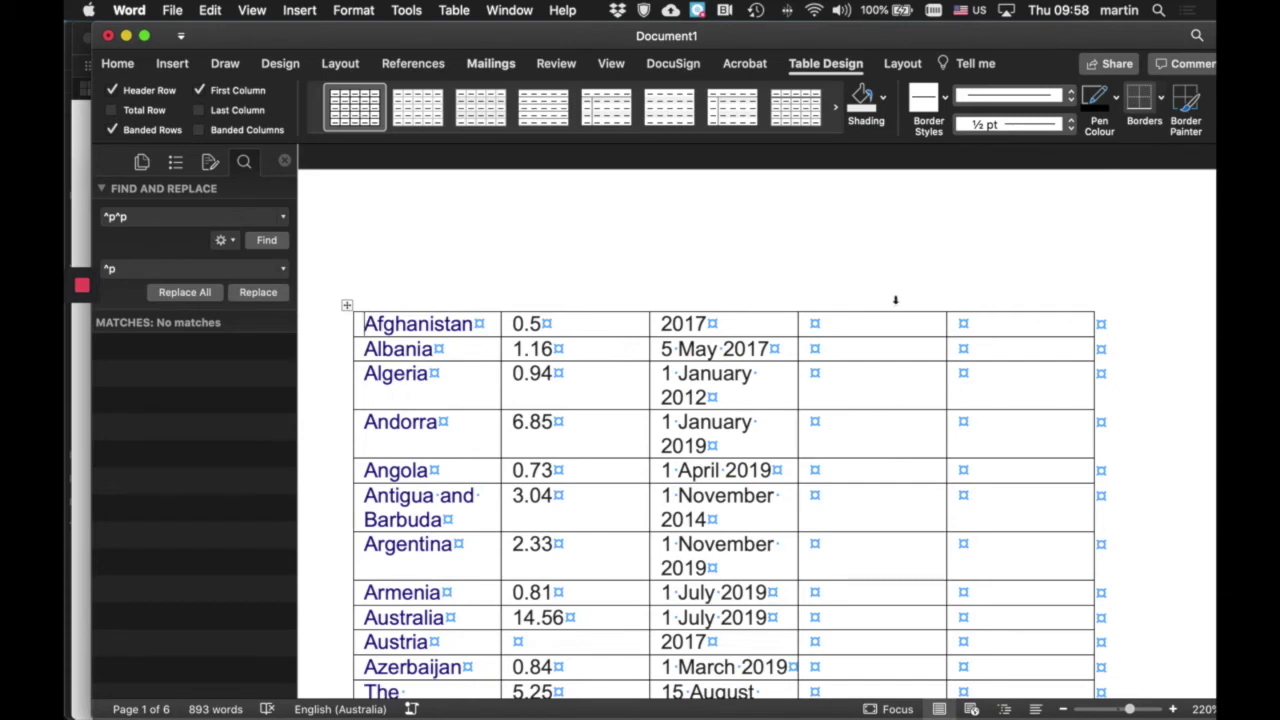
pyautogui.moveTo(900, 298); pyautogui.dragTo(1002, 297)
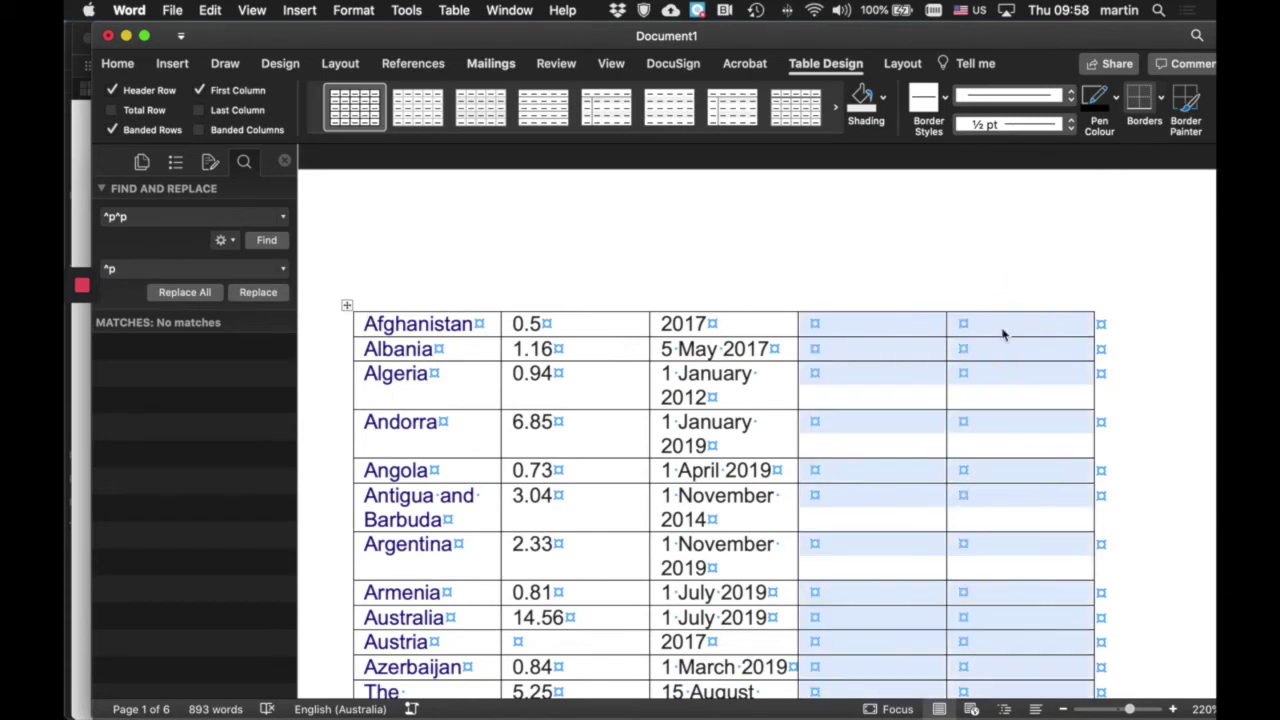
# - Delete the two empty right-hand columns, leaving tab-separated country, rate and date lines
pyautogui.rightClick(1004, 335)
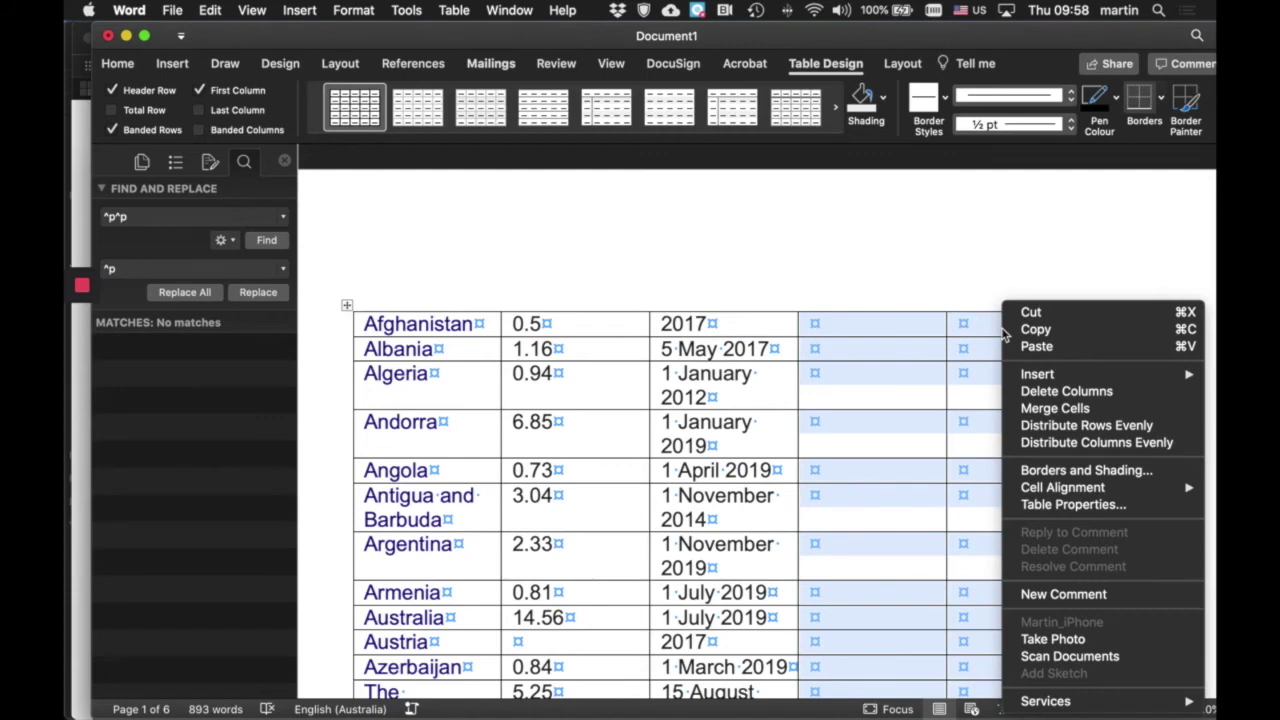
pyautogui.click(1040, 391)
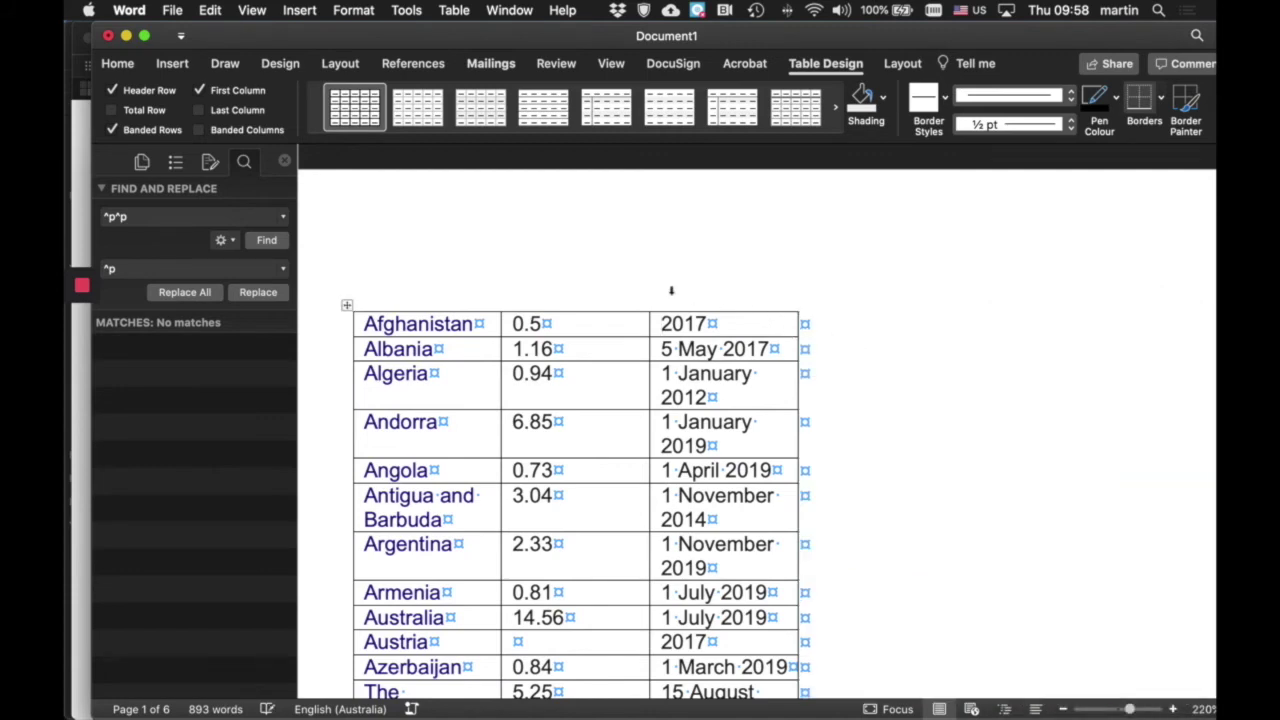
pyautogui.press('super+z')
pyautogui.press('super+z')
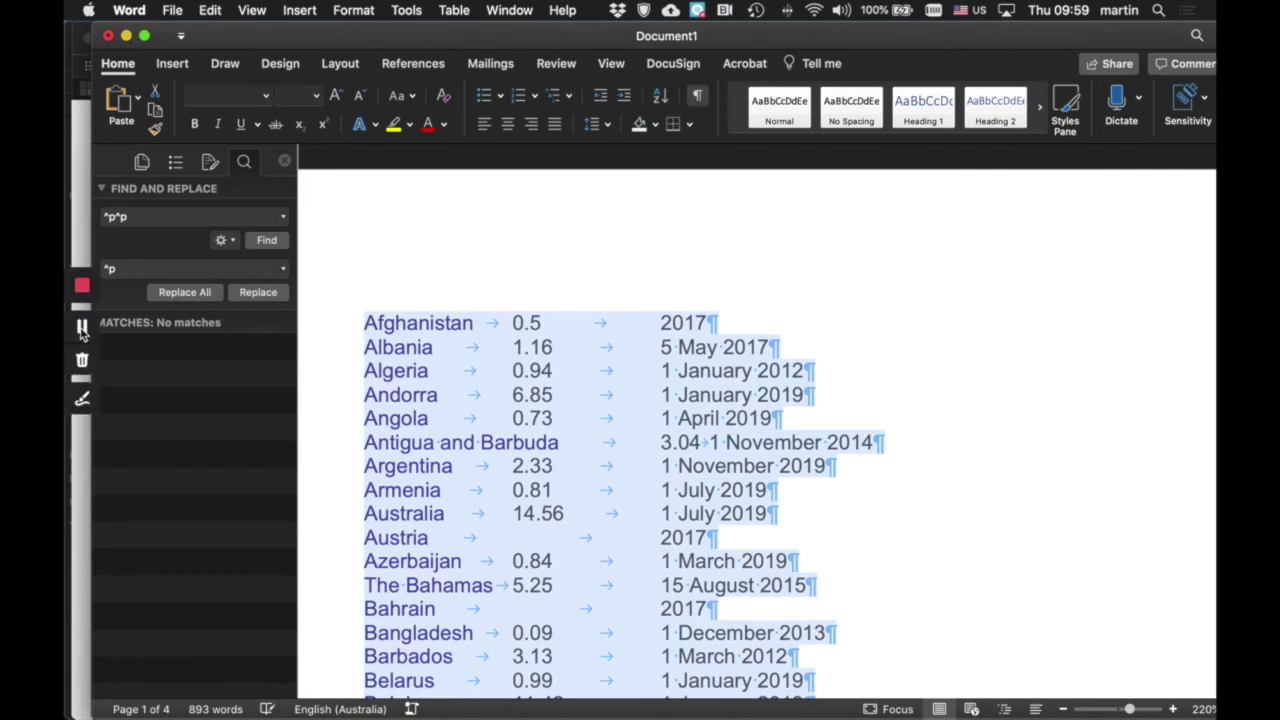
pyautogui.click(82, 328)
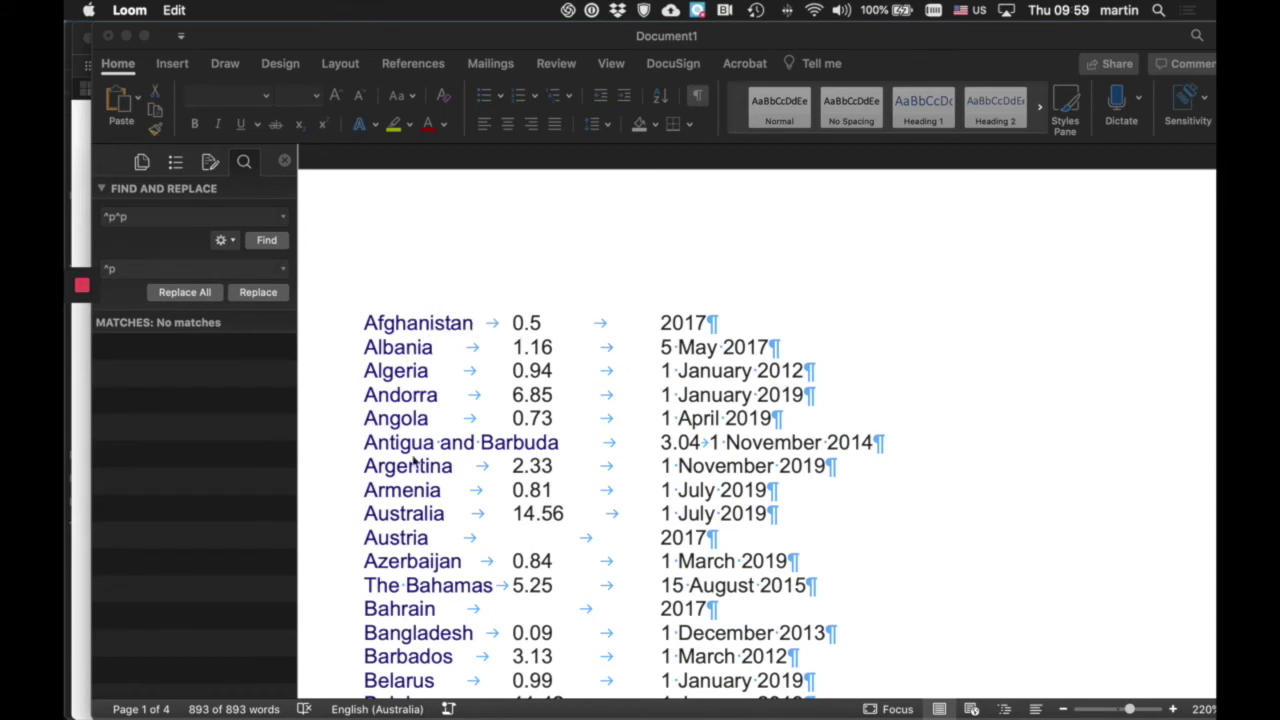
pyautogui.click(836, 292)
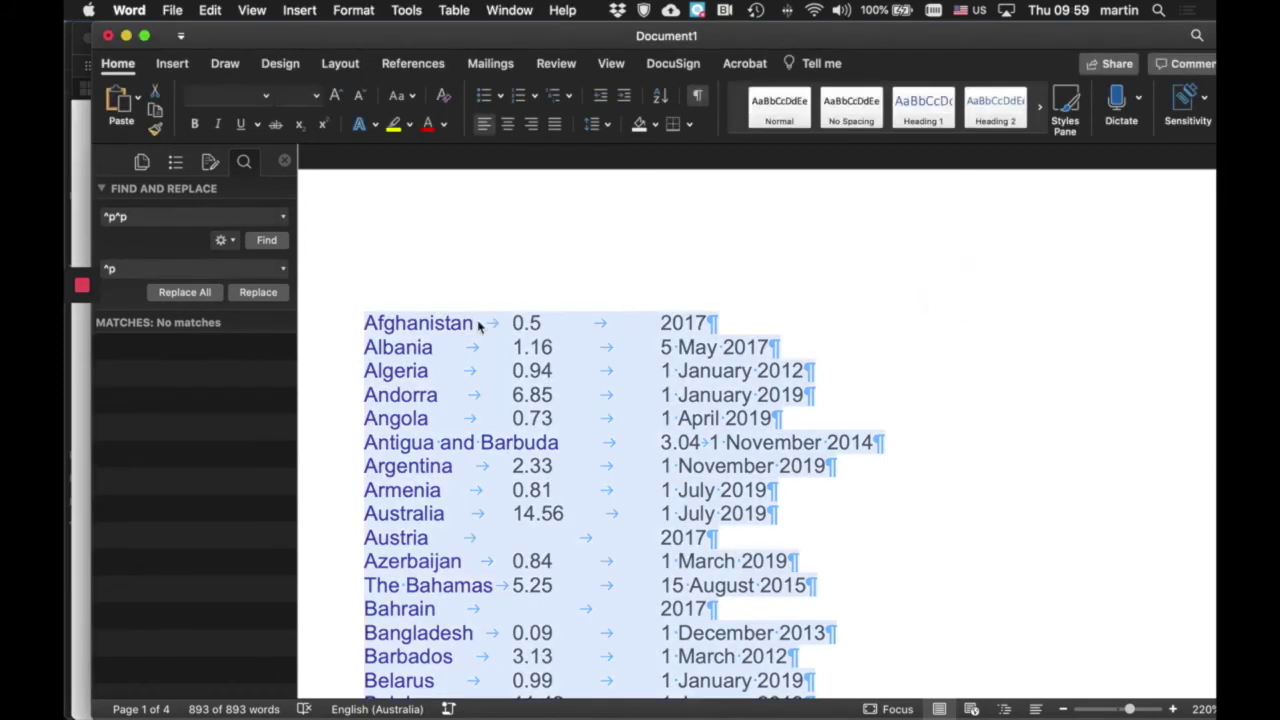
pyautogui.click(474, 272)
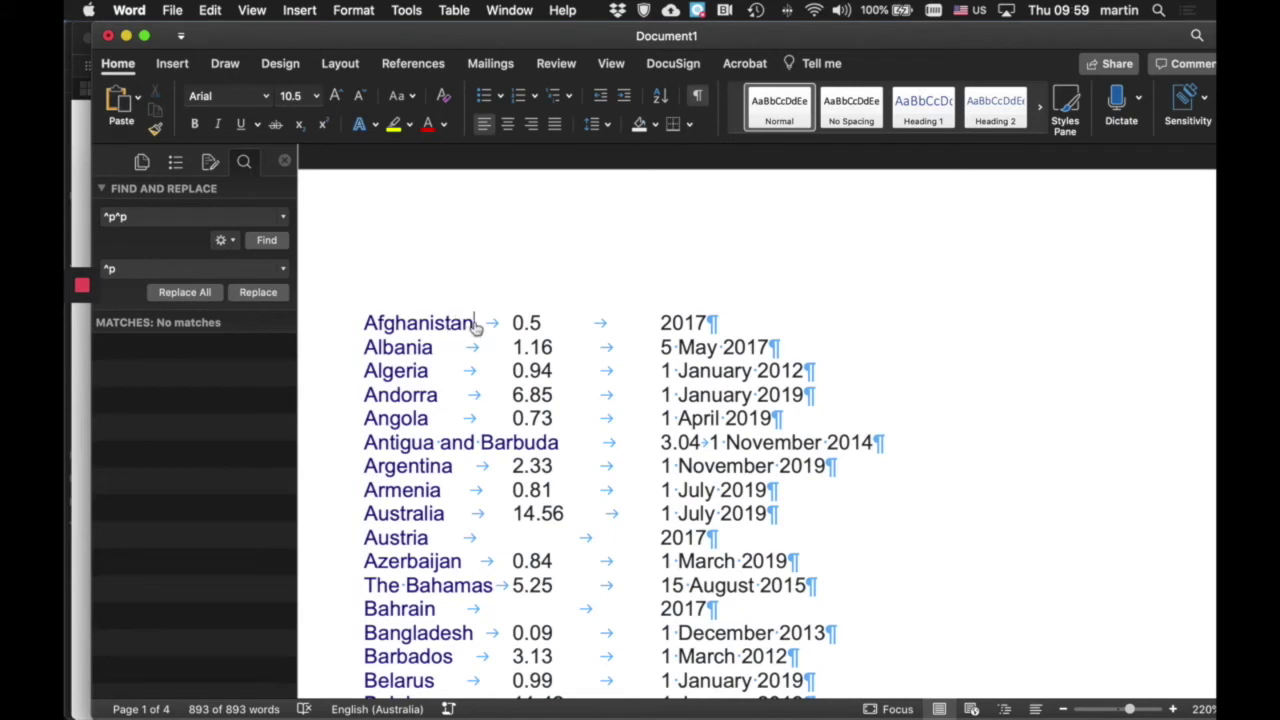
# - Remove the hyperlink from the word Afghanistan
pyautogui.moveTo(476, 326); pyautogui.dragTo(364, 326)
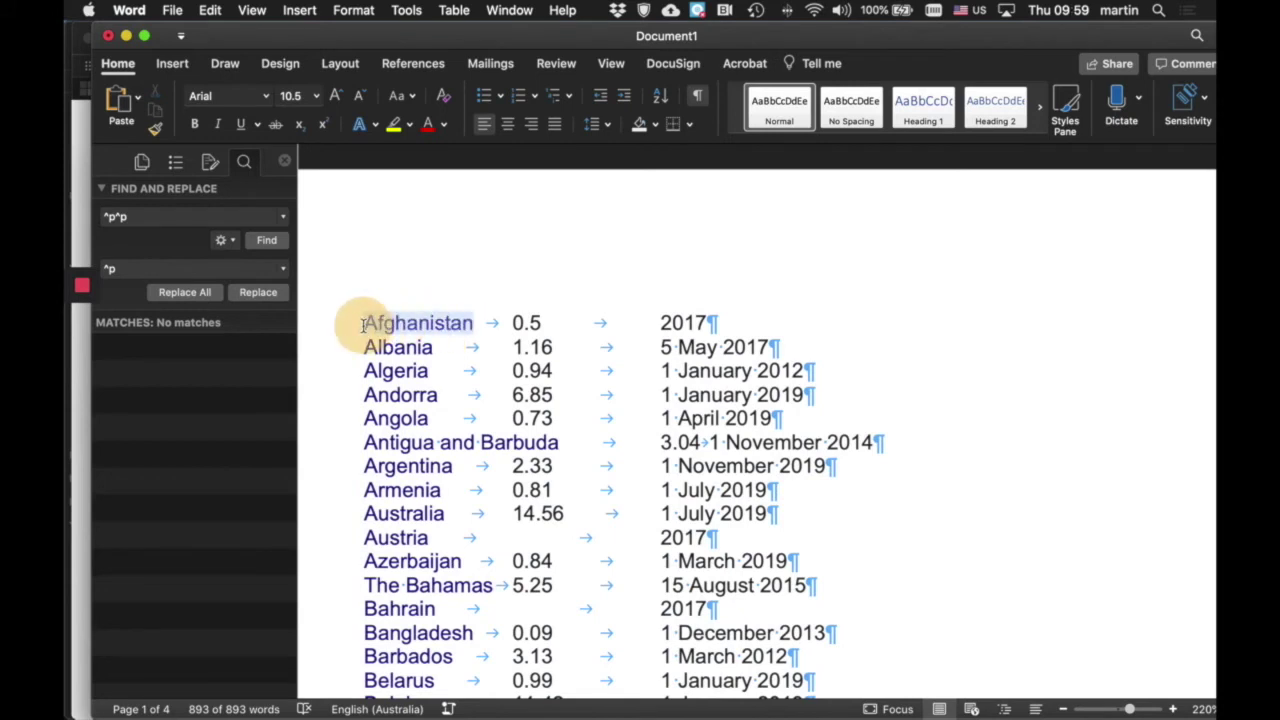
pyautogui.rightClick(432, 329)
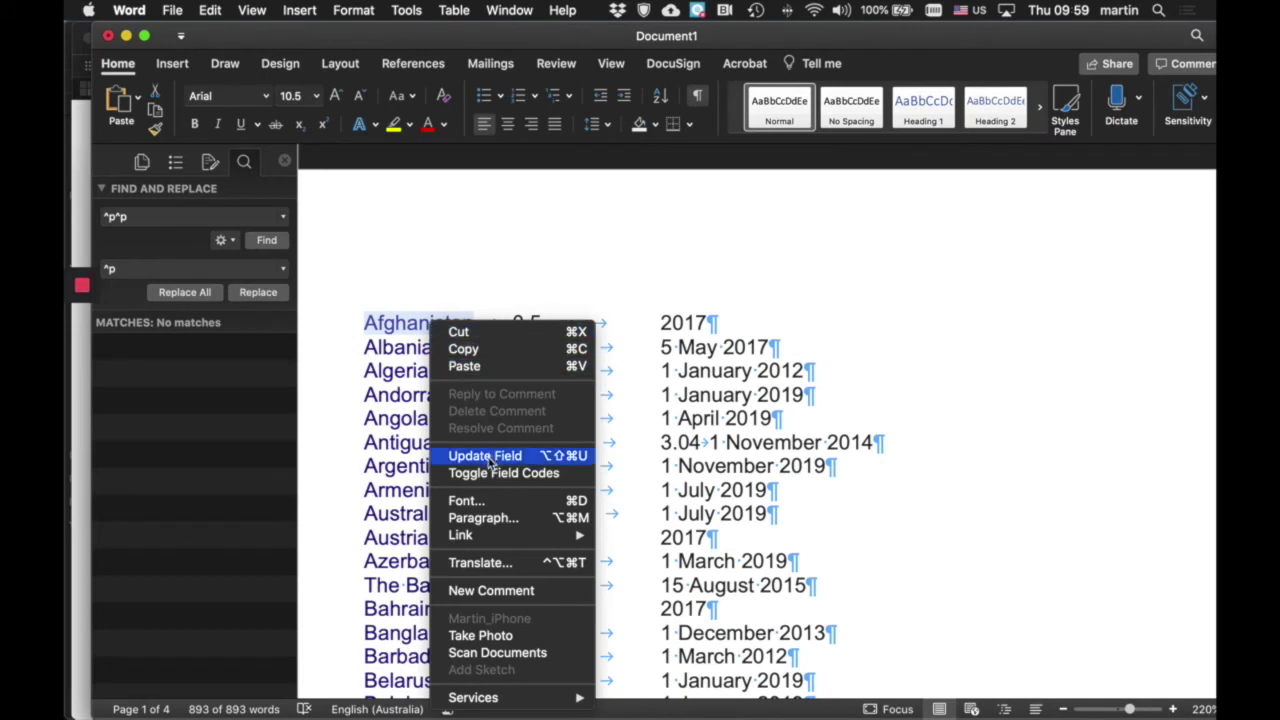
pyautogui.moveTo(570, 543)
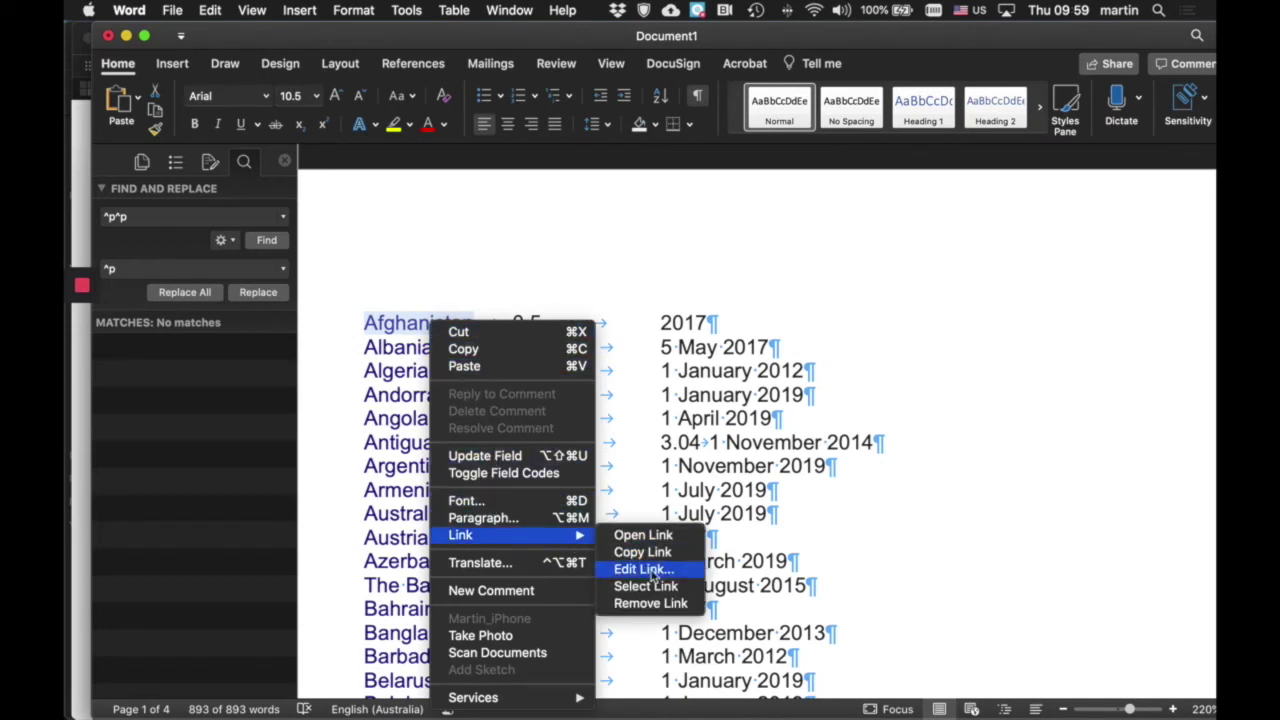
pyautogui.click(685, 604)
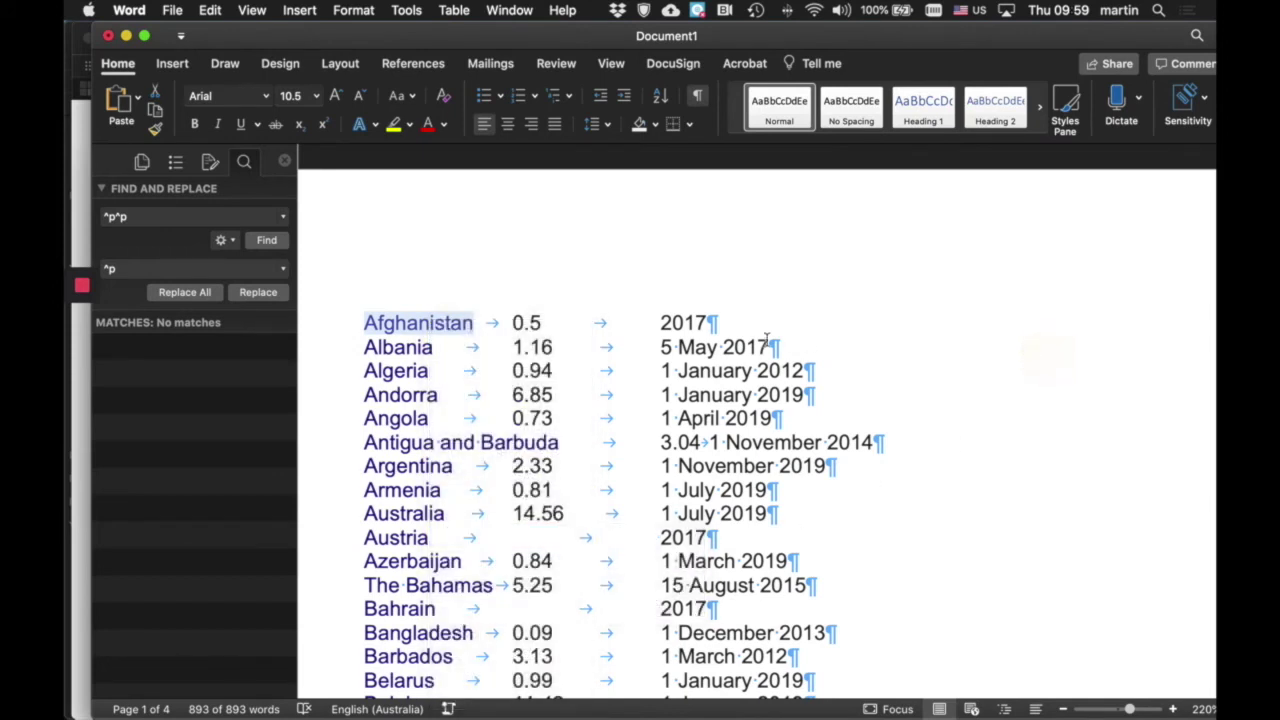
pyautogui.click(832, 318)
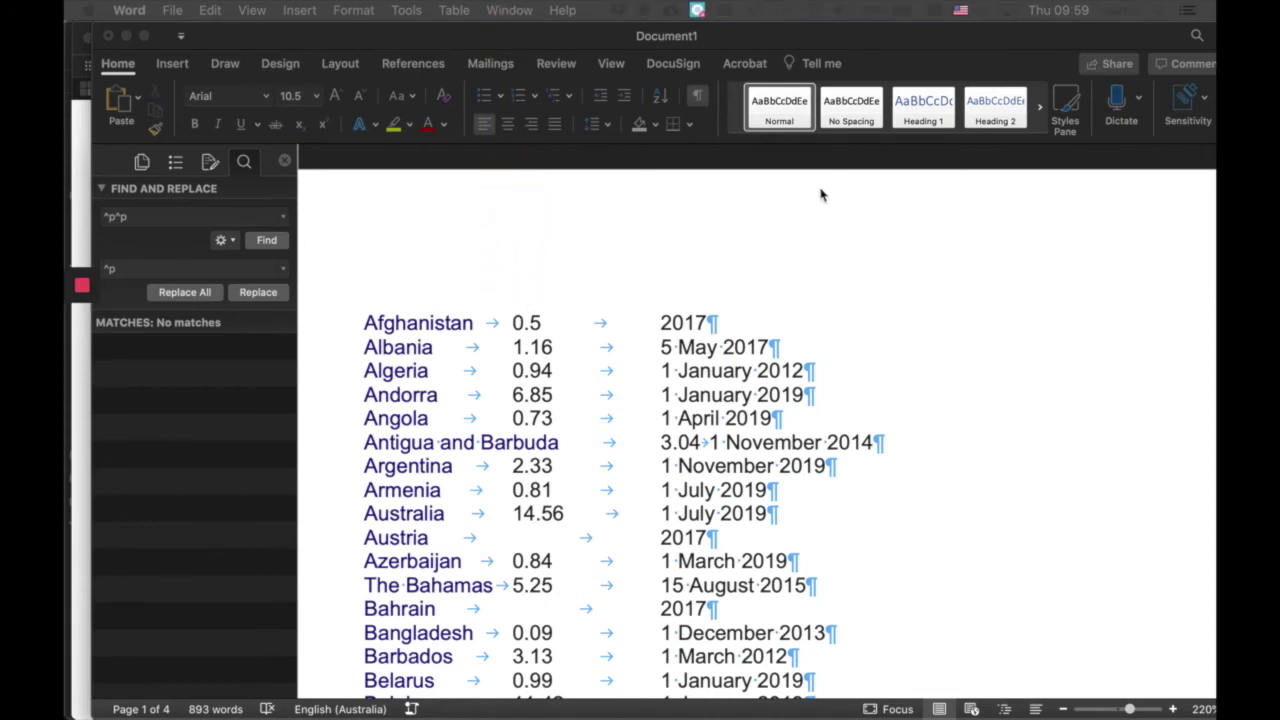
# - Consult the notes on clearing links, then select the whole document
pyautogui.press('super+Tab')
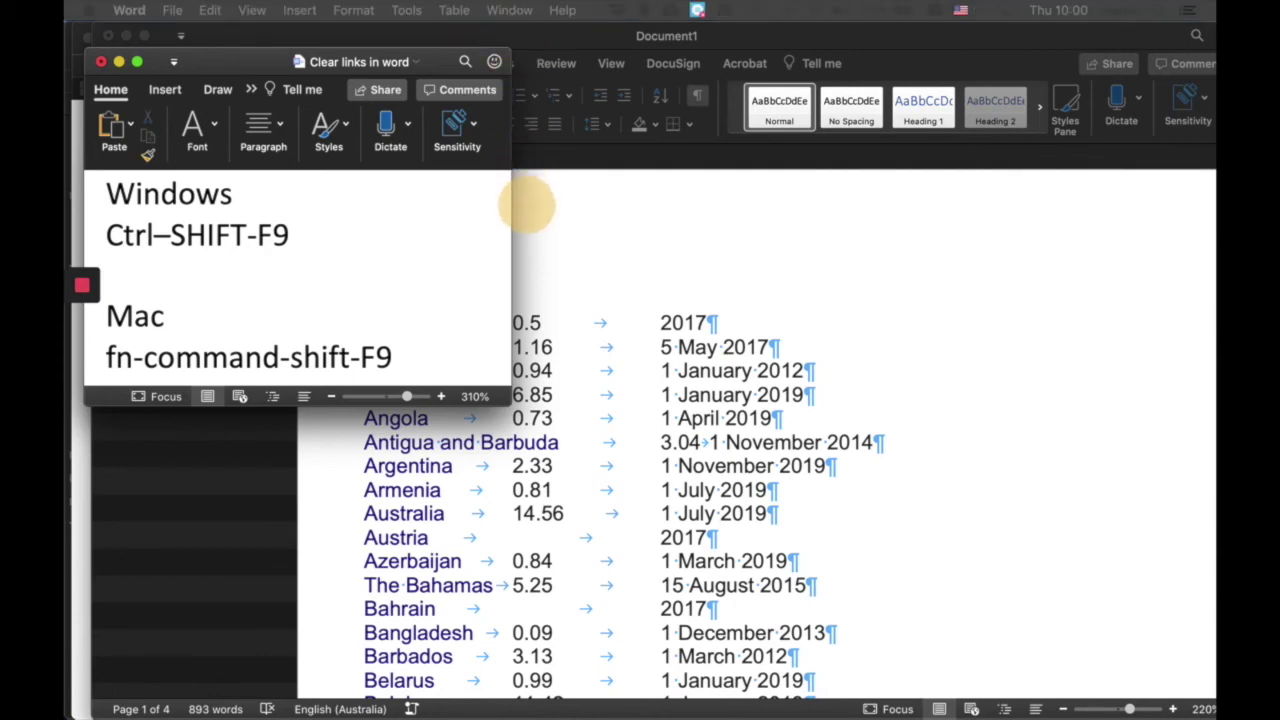
pyautogui.click(540, 232)
pyautogui.press('super+a')
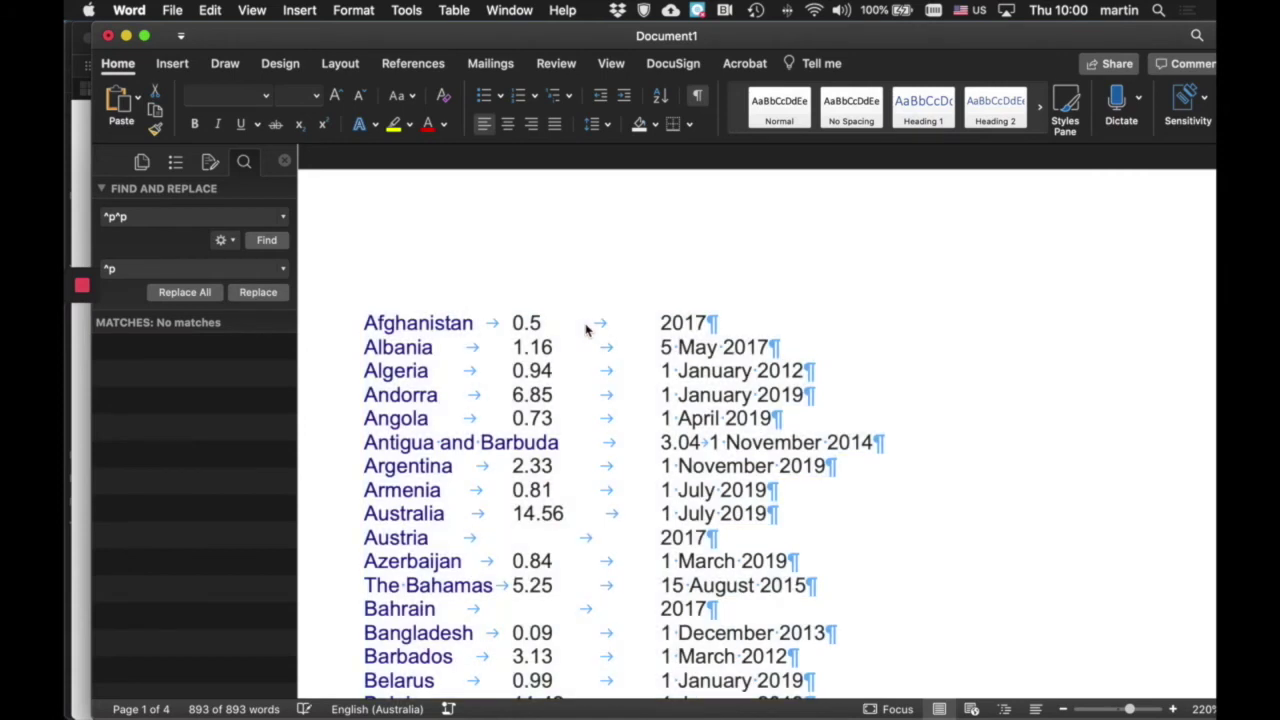
pyautogui.click(878, 340)
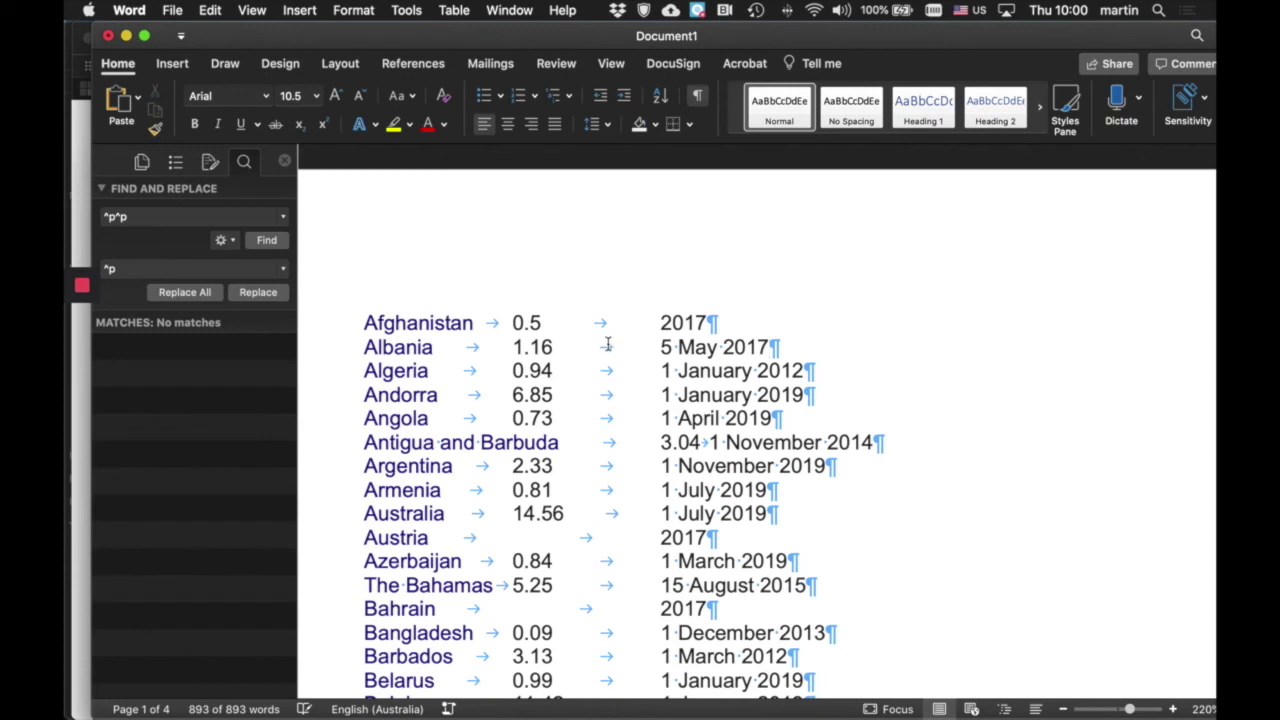
# - Convert the whole list into a three-column table split at tabs
pyautogui.press('super+a')
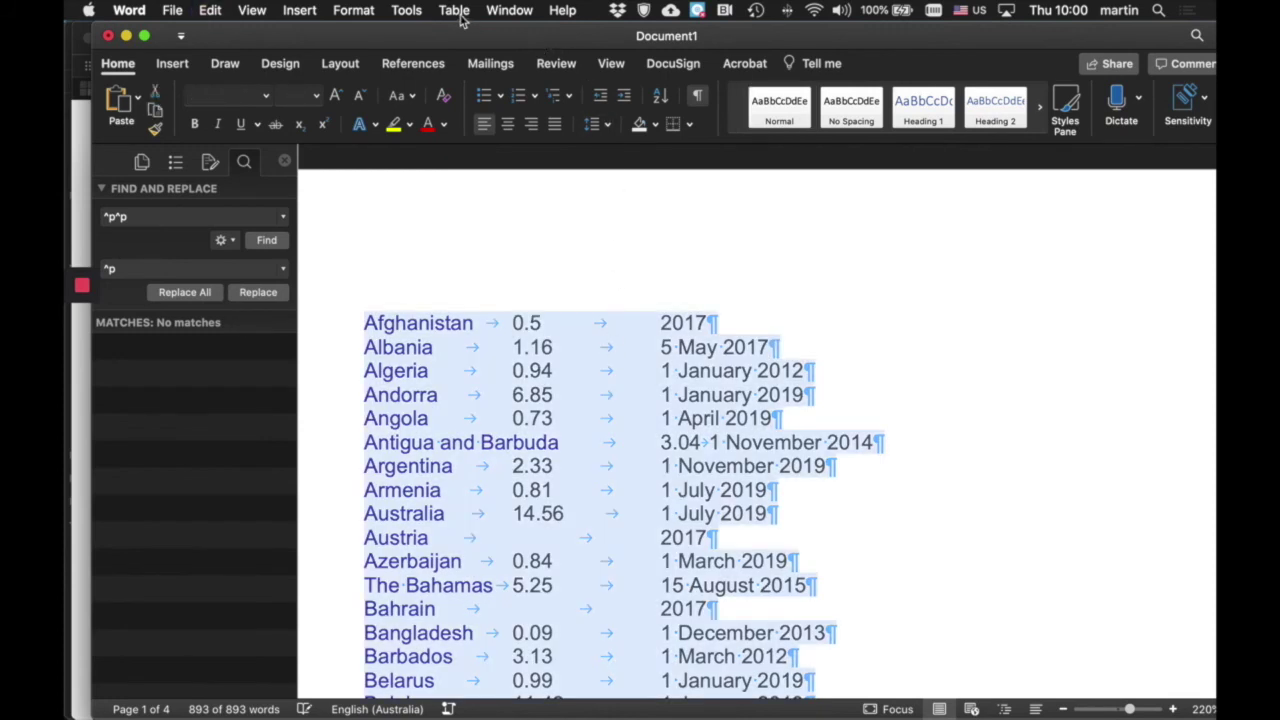
pyautogui.click(459, 14)
pyautogui.moveTo(481, 218)
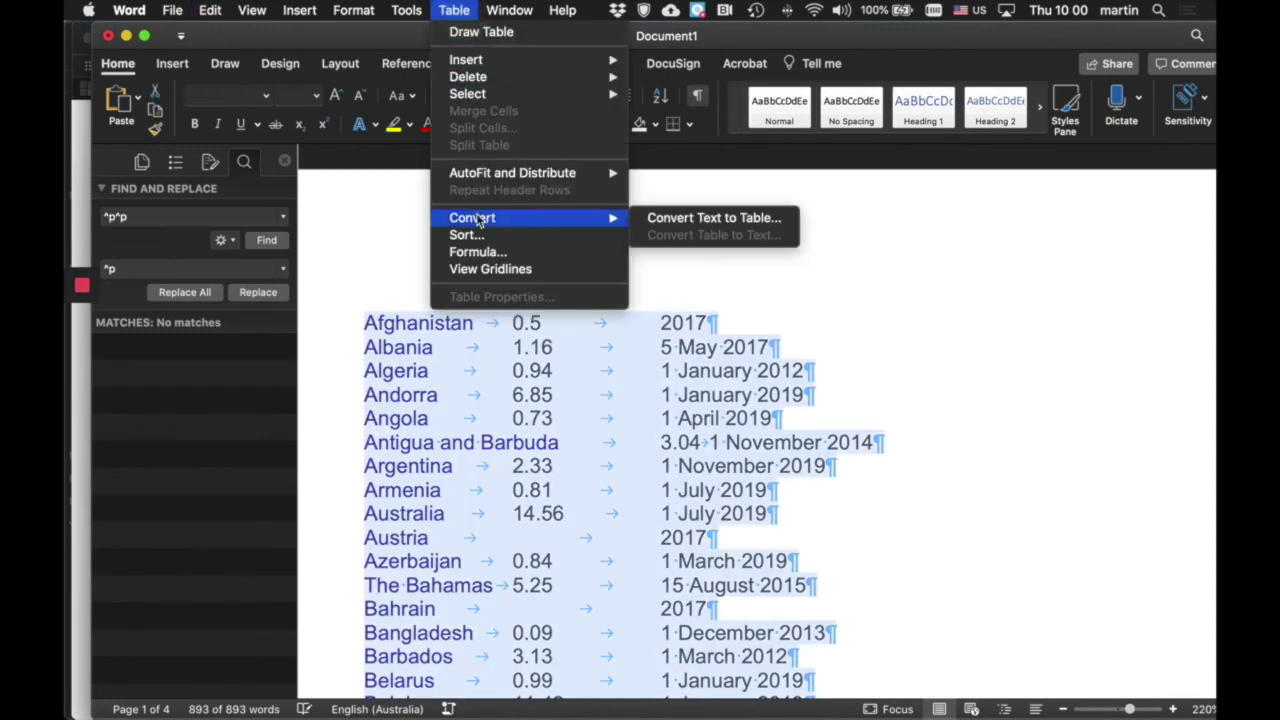
pyautogui.click(691, 218)
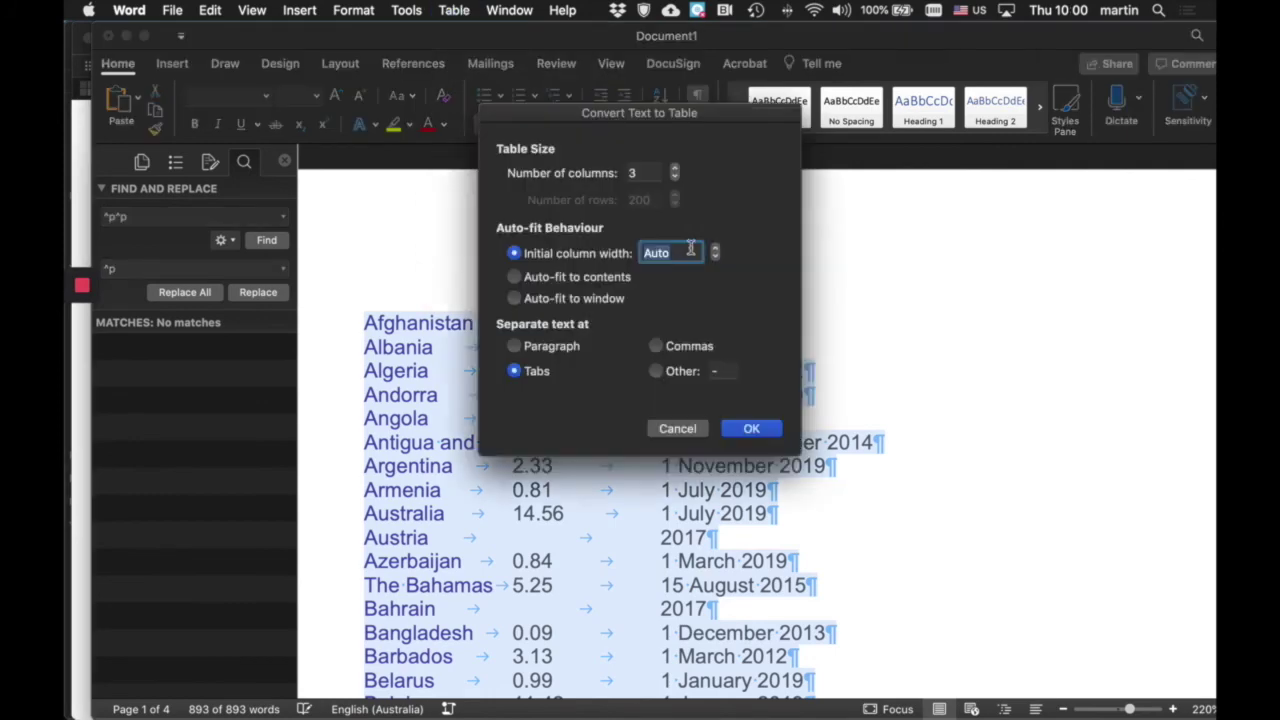
pyautogui.click(750, 429)
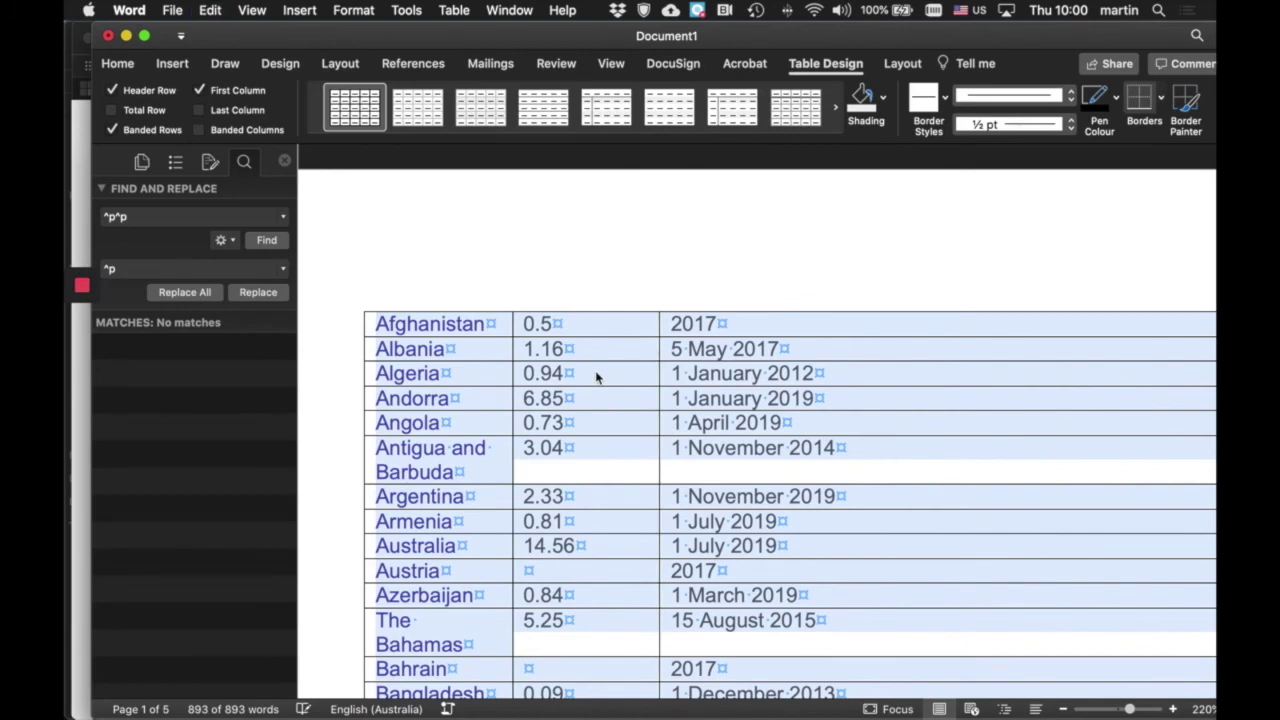
pyautogui.press('super+Tab')
pyautogui.press('super+Tab')
pyautogui.press('super+Tab')
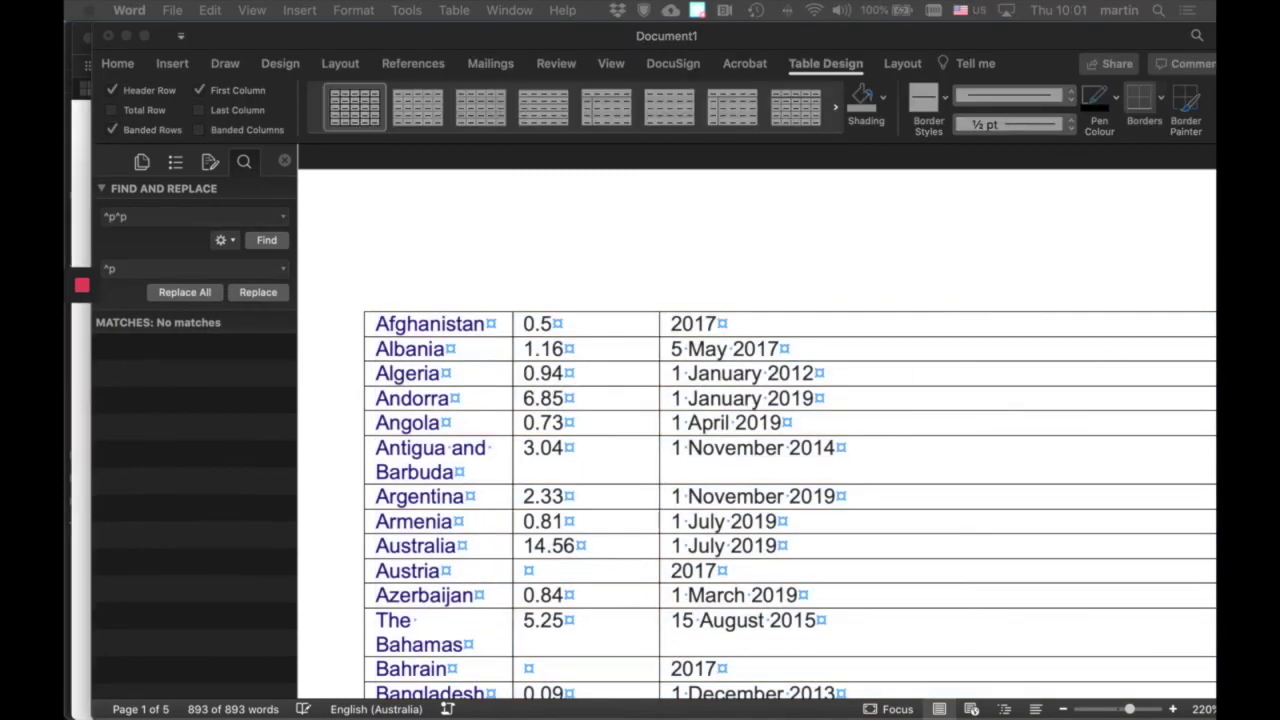
pyautogui.click(814, 194)
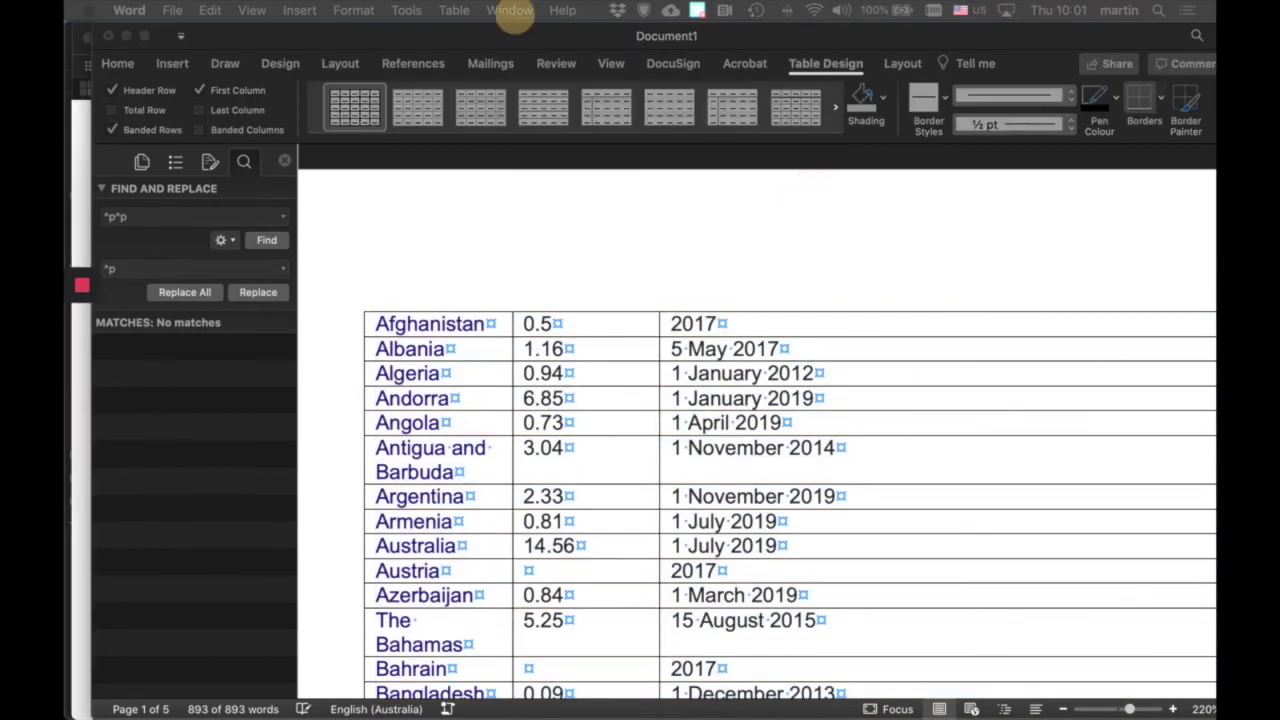
# - Add a new sheet in the Excel workbook and name it MinWage
pyautogui.click(545, 293)
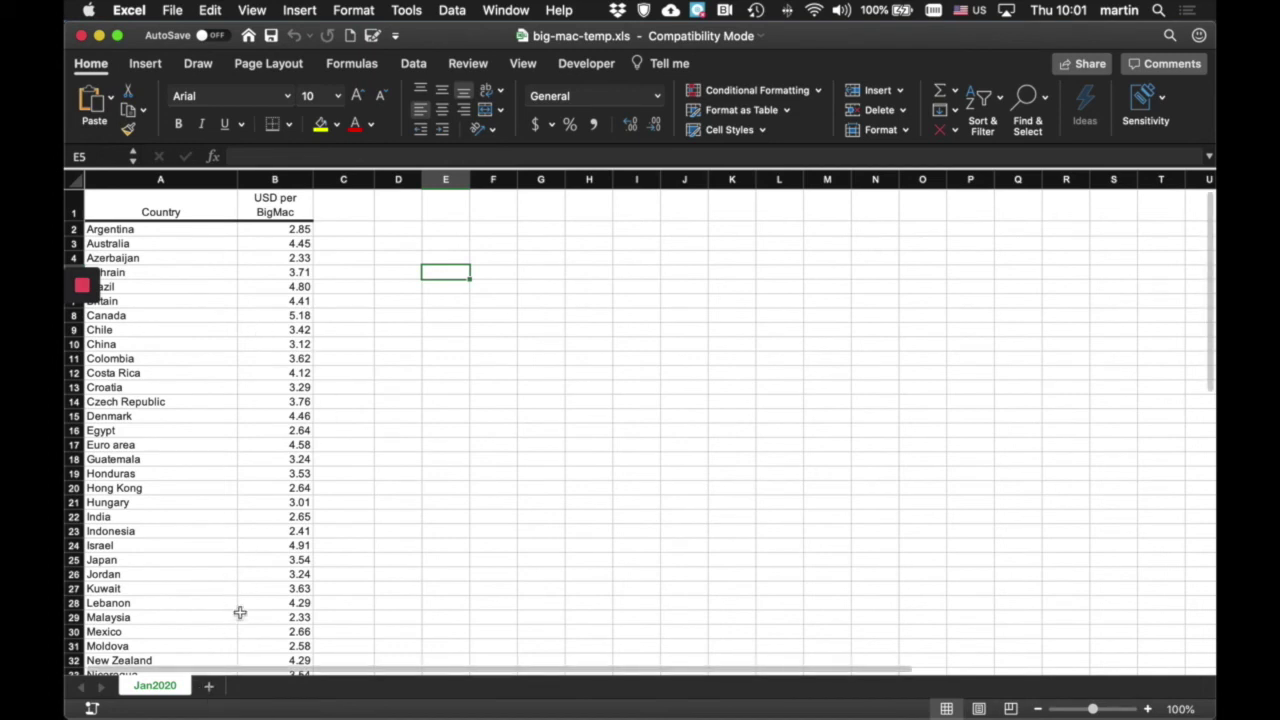
pyautogui.click(212, 689)
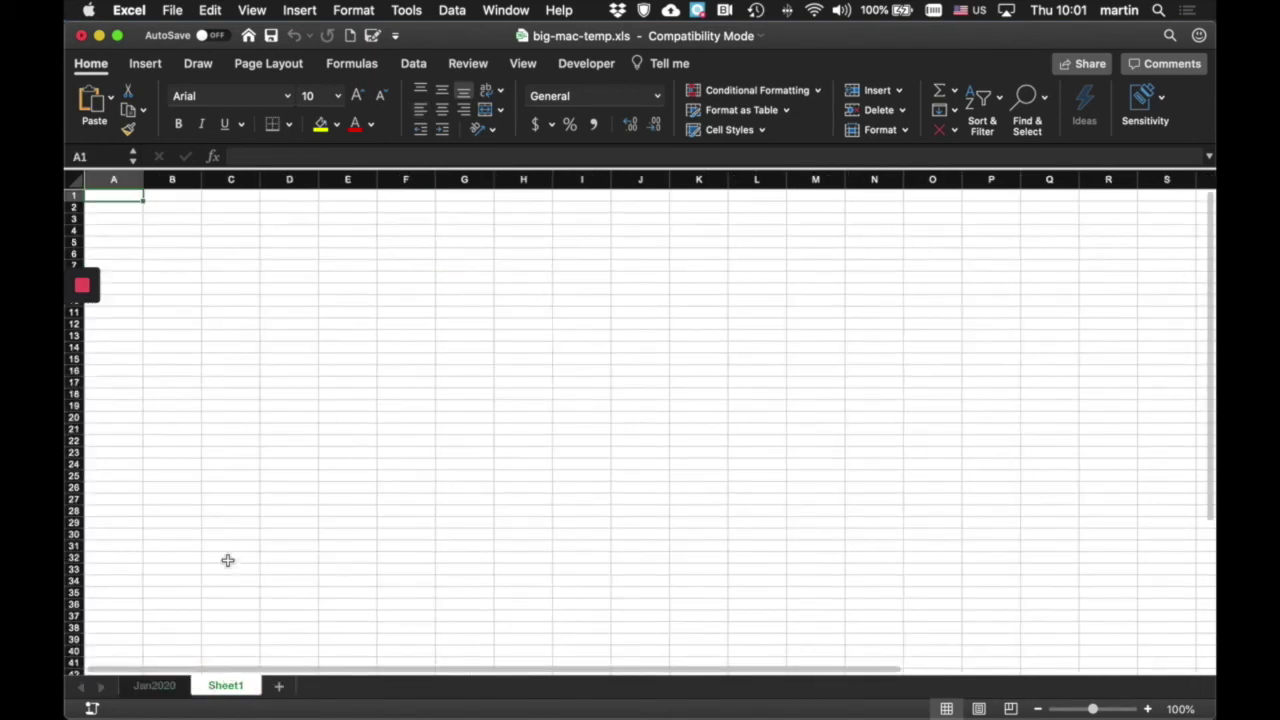
pyautogui.doubleClick(216, 689)
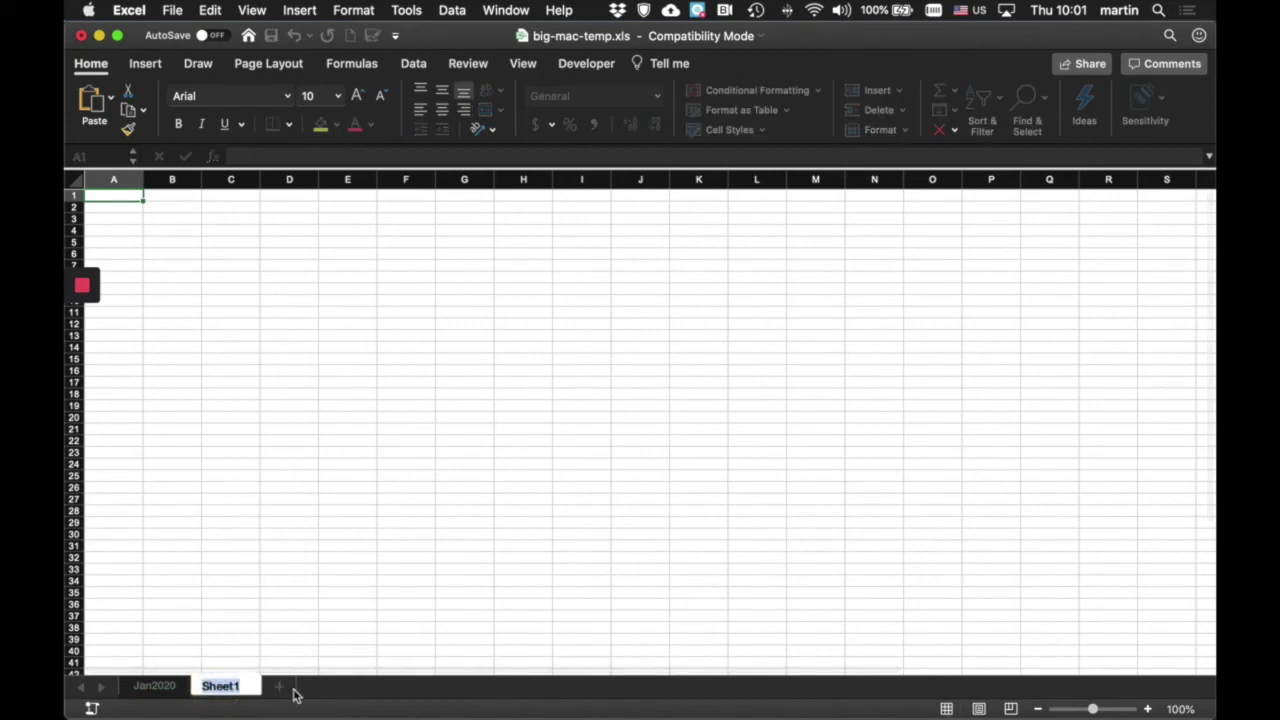
pyautogui.write('MinWage')
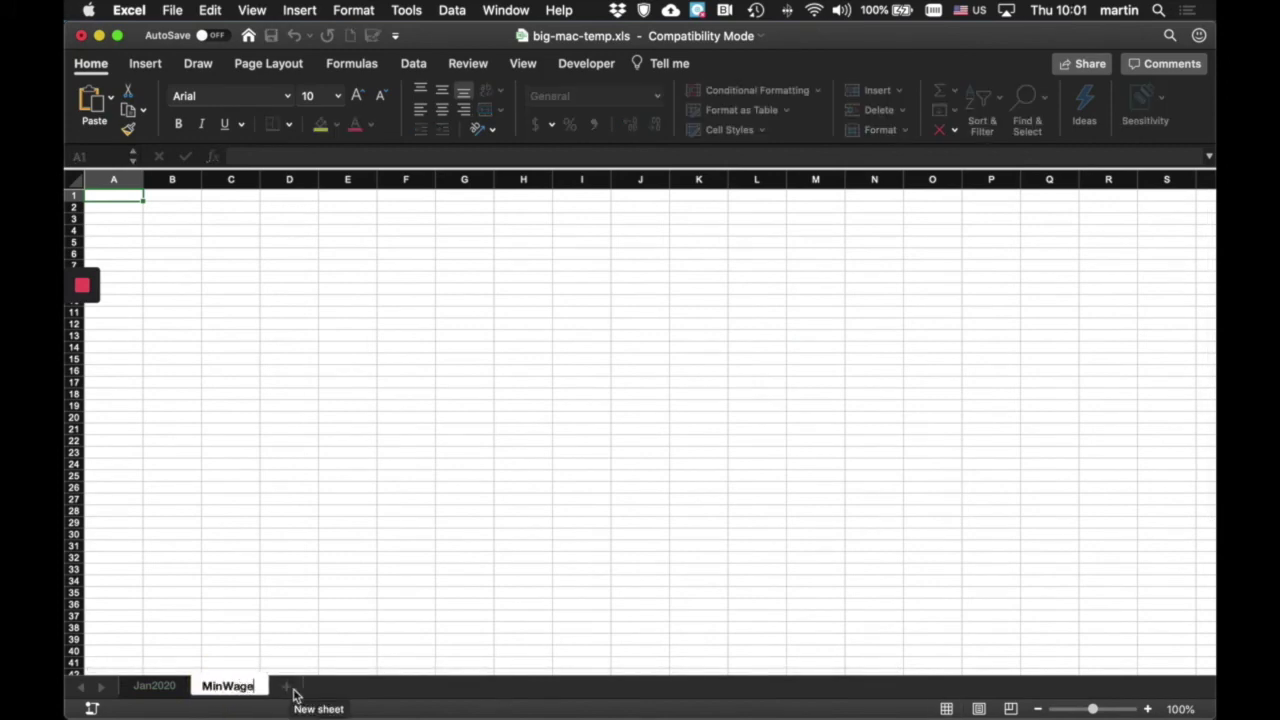
pyautogui.press('Return')
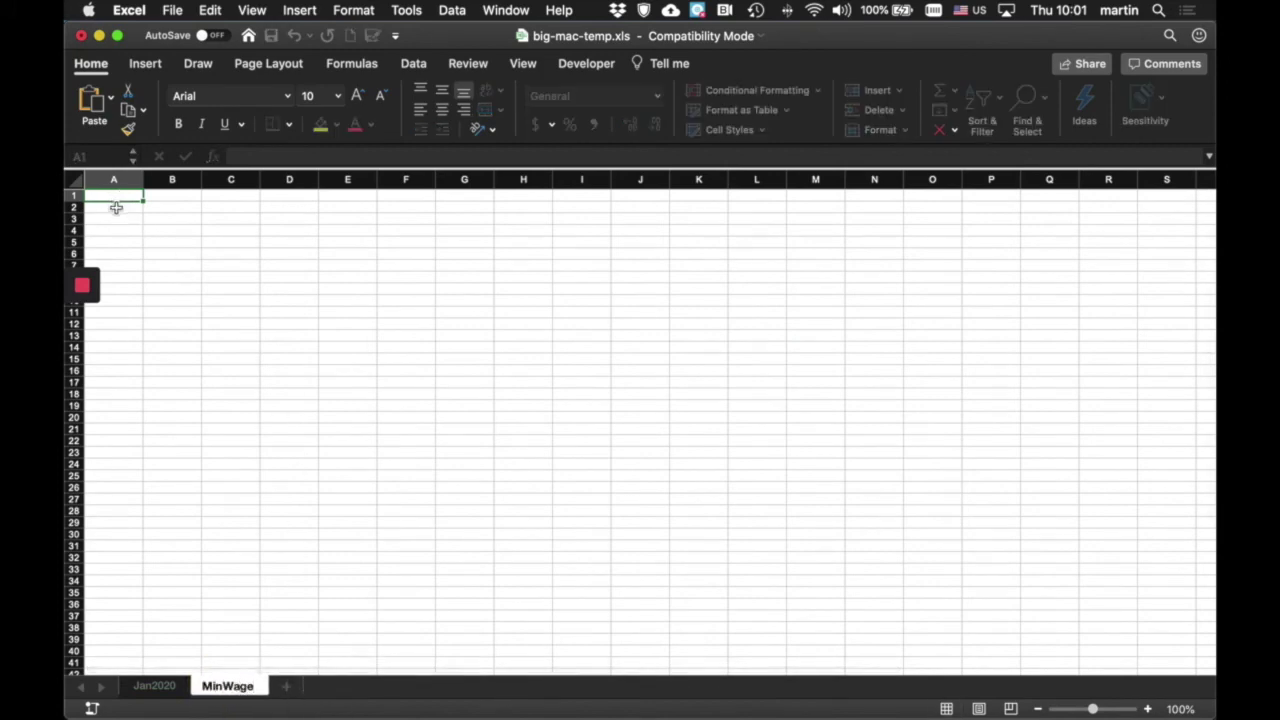
# - Paste the copied wage table into the MinWage sheet starting at cell A2
pyautogui.click(128, 210)
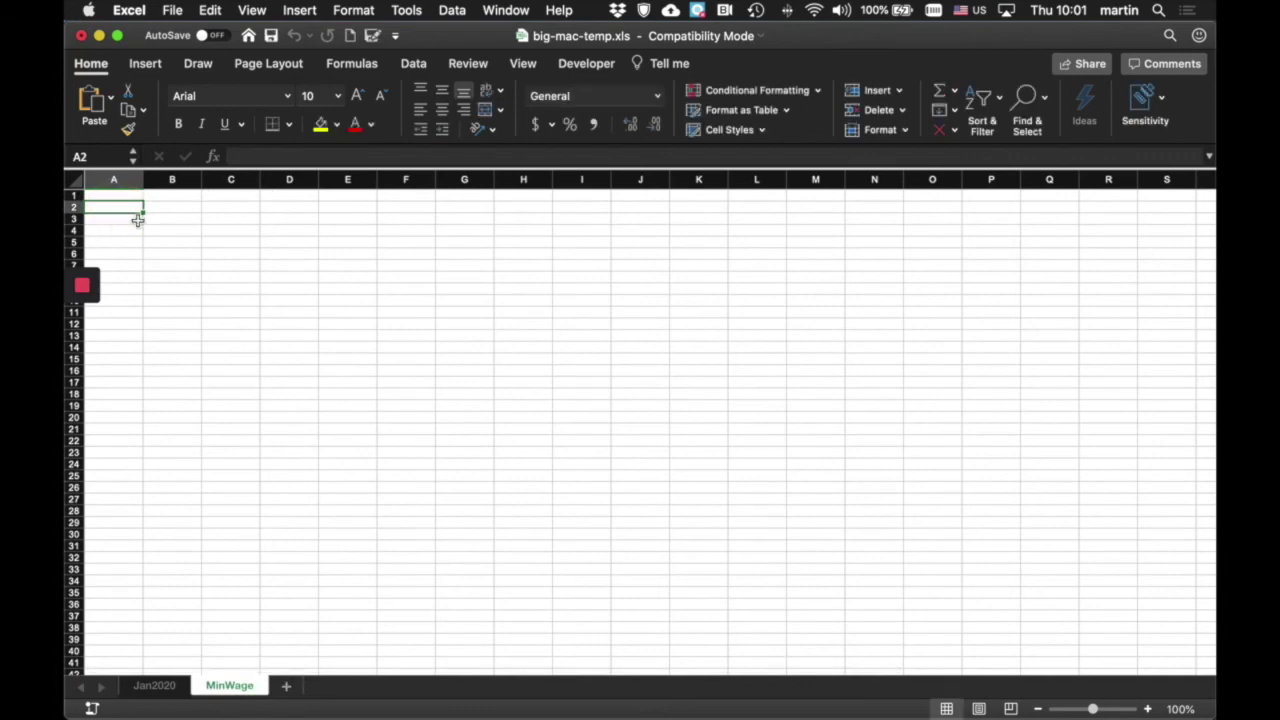
pyautogui.press('super+v')
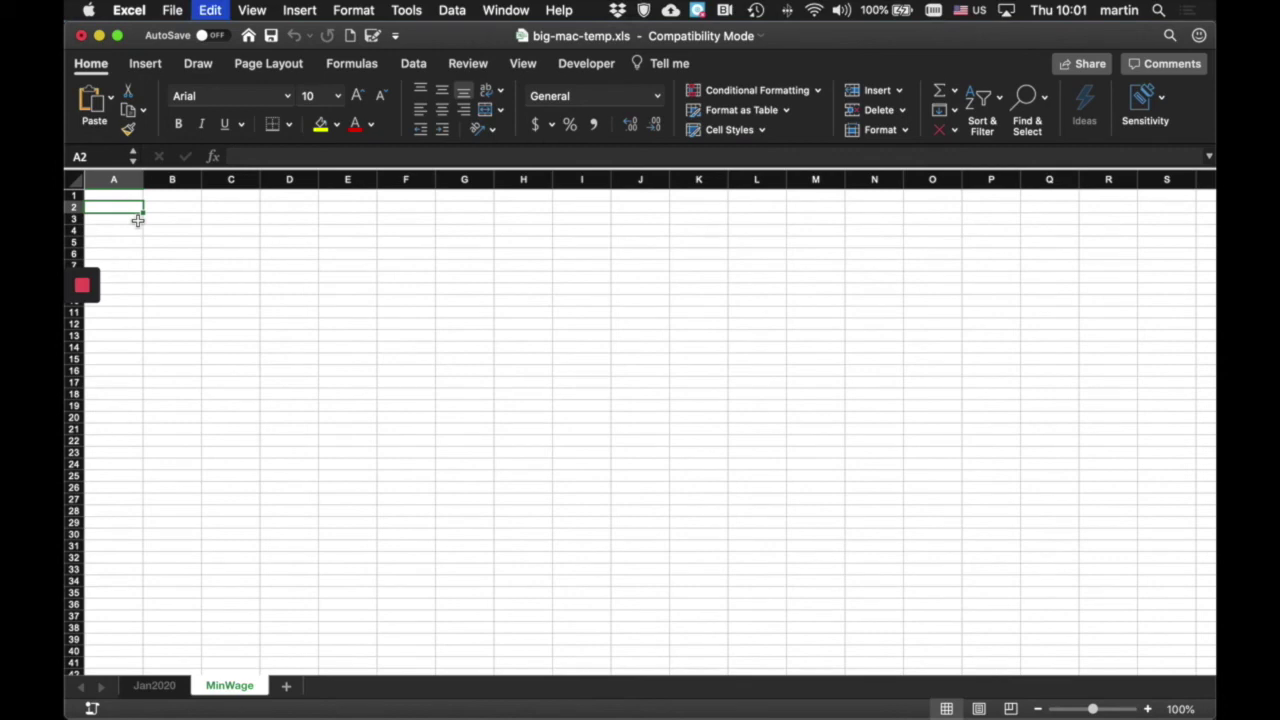
pyautogui.press('super+v')
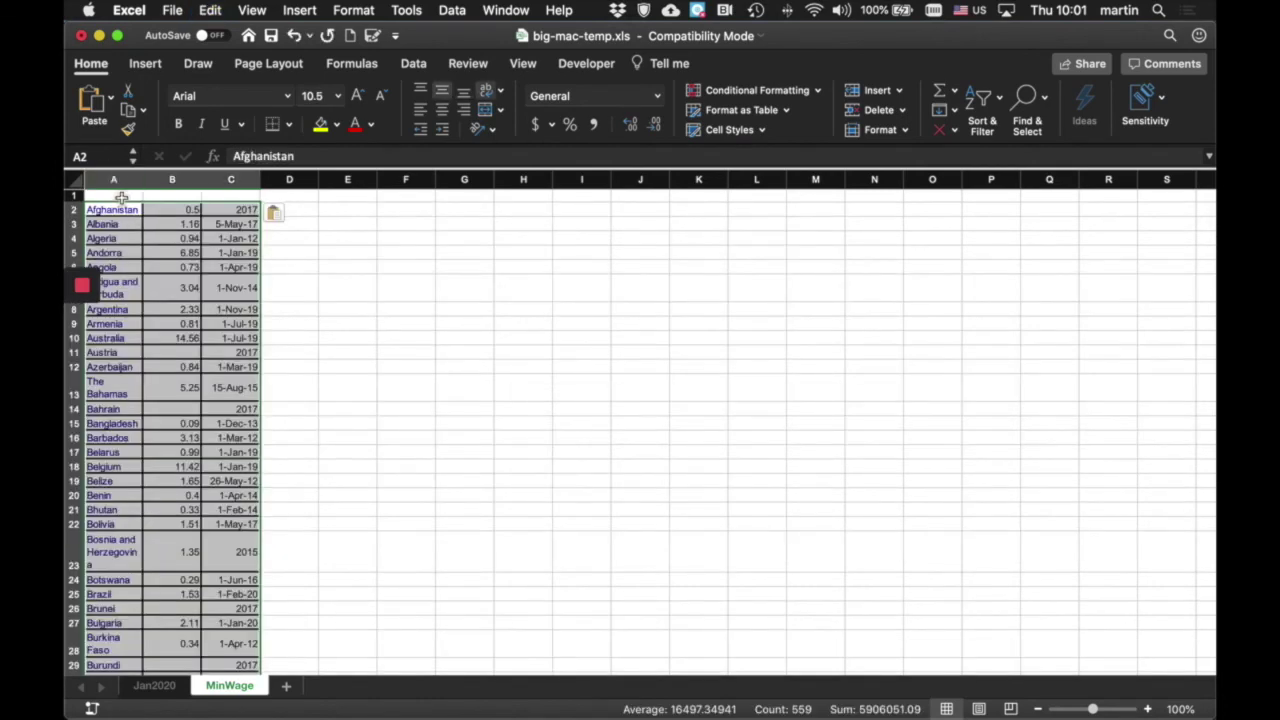
pyautogui.click(121, 197)
# - Enter the headers Country, USD per hour and when collected in cells A1 to C1
pyautogui.click(110, 193)
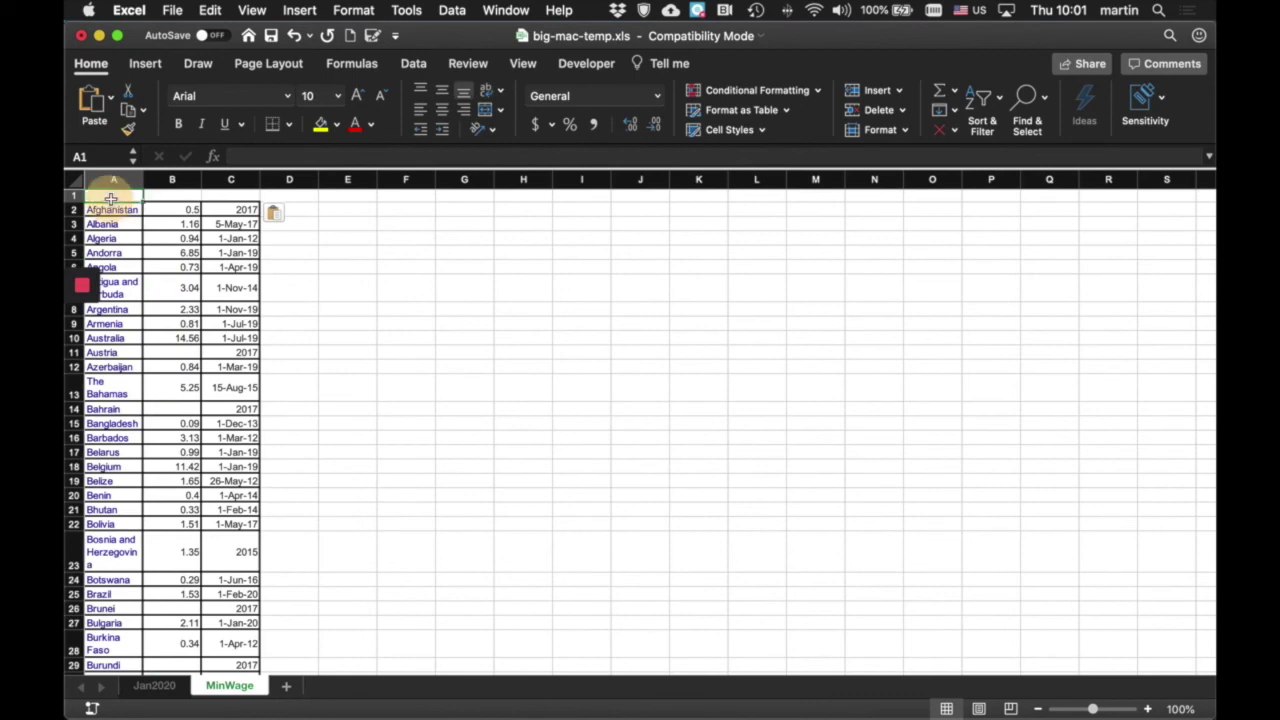
pyautogui.click(109, 193)
pyautogui.write('Country')
pyautogui.press('Tab')
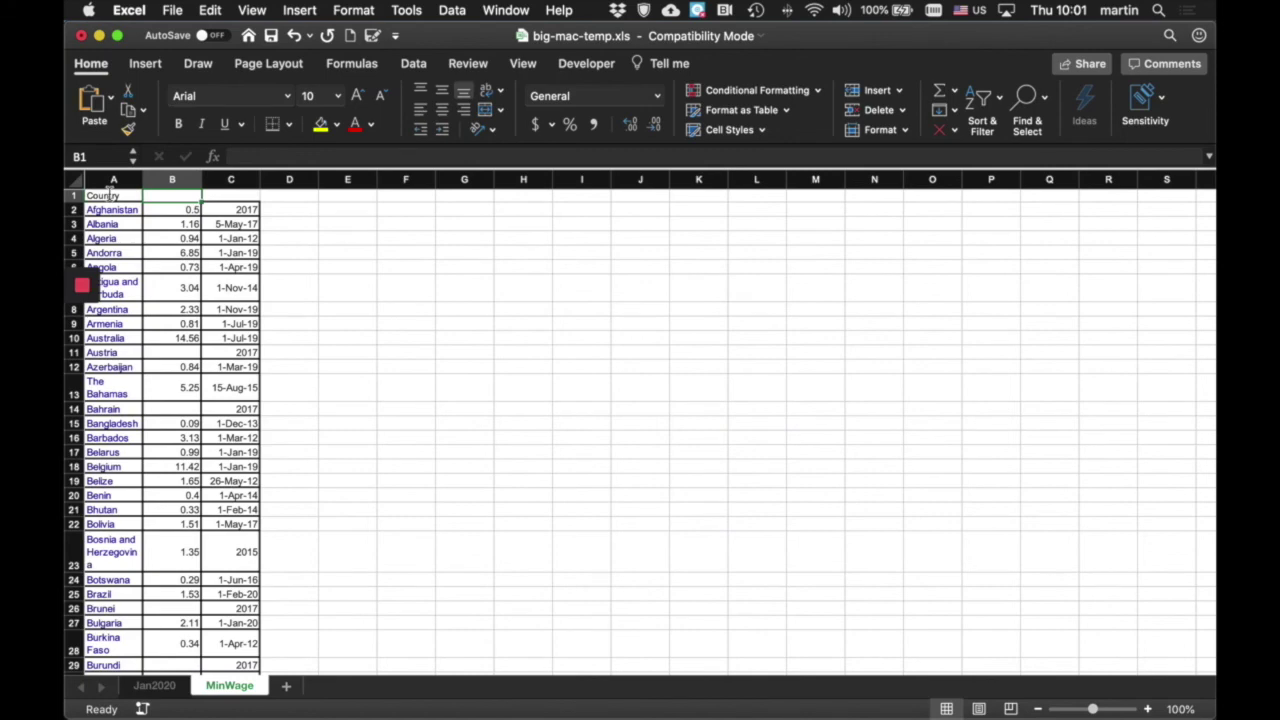
pyautogui.write('USD')
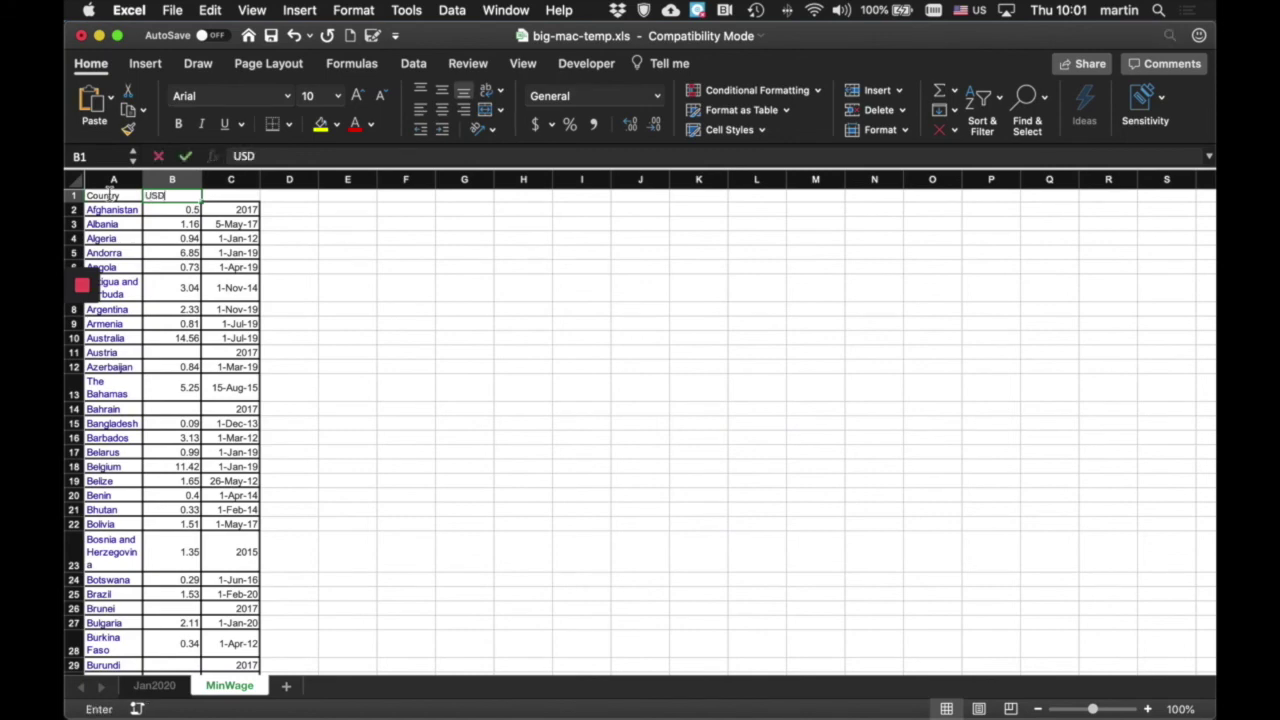
pyautogui.write(' per h')
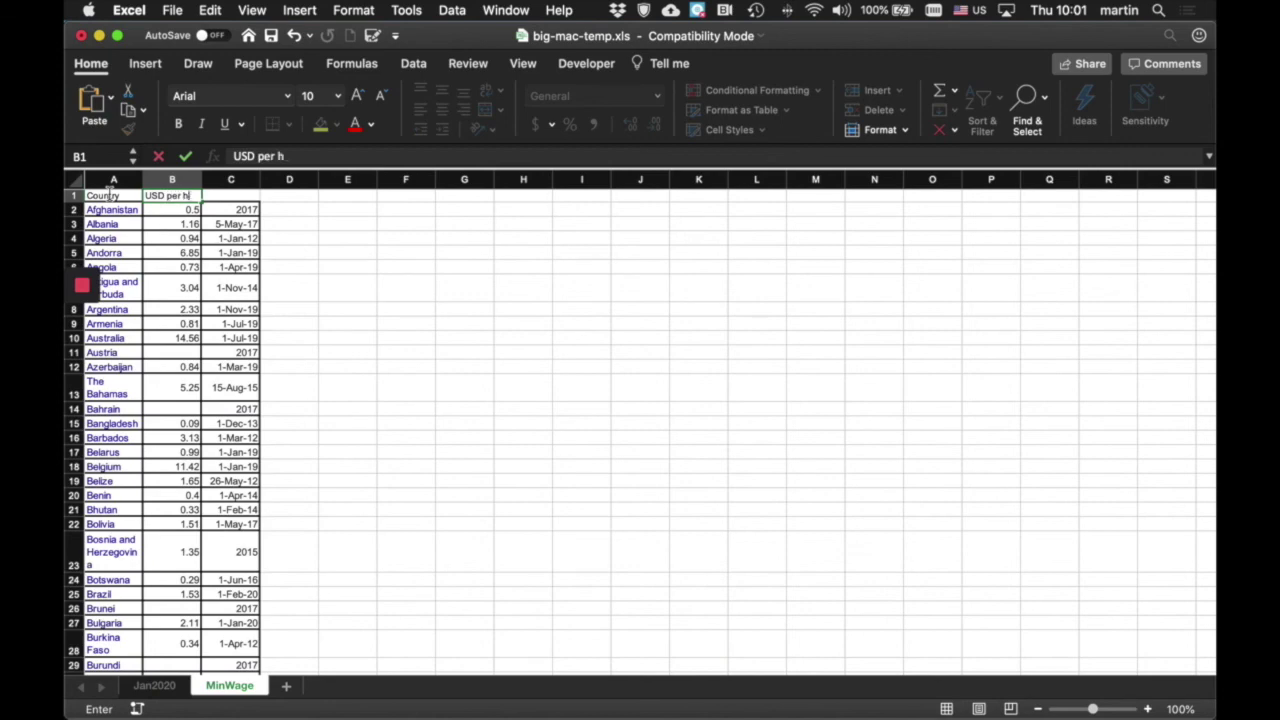
pyautogui.write('our')
pyautogui.press('Tab')
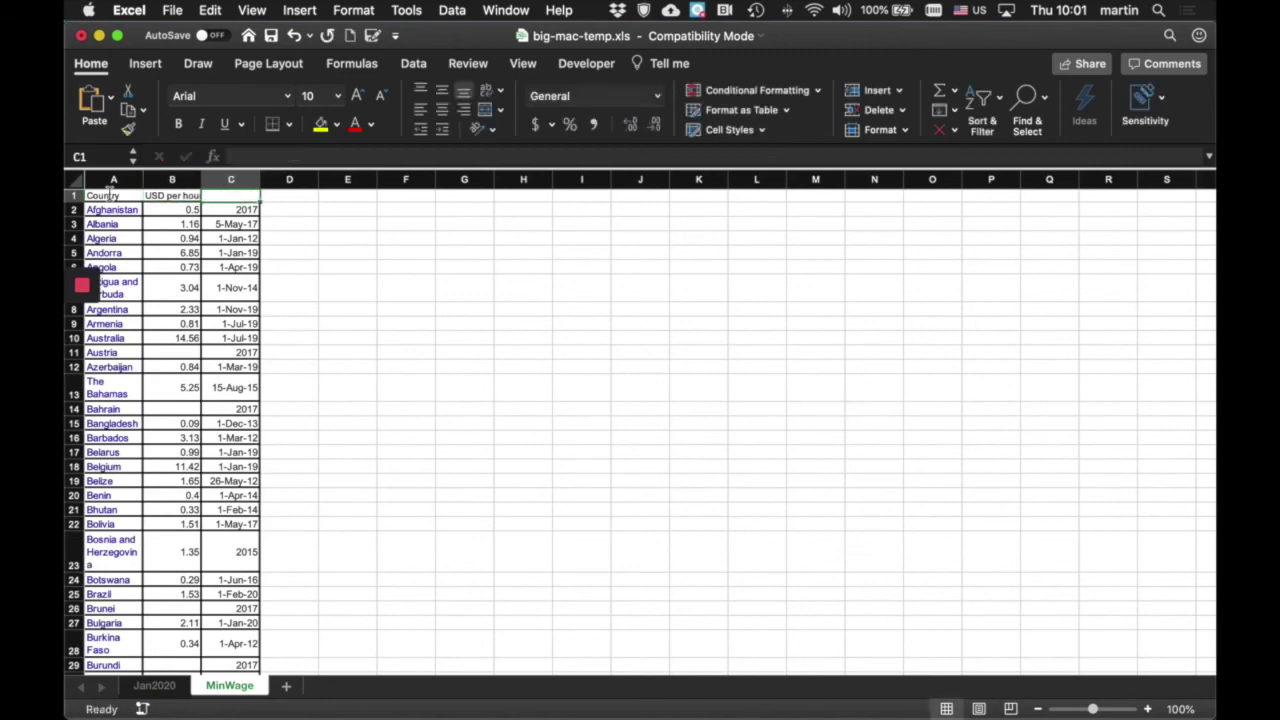
pyautogui.write('when col')
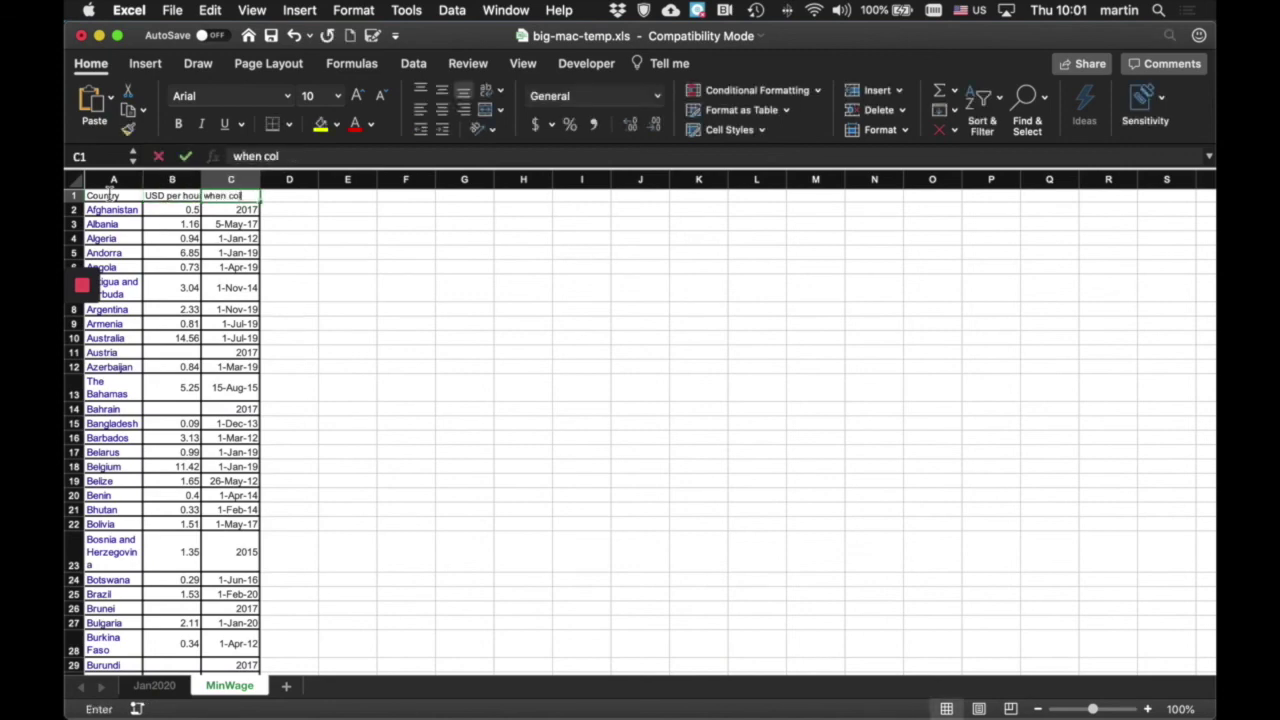
pyautogui.write('lected')
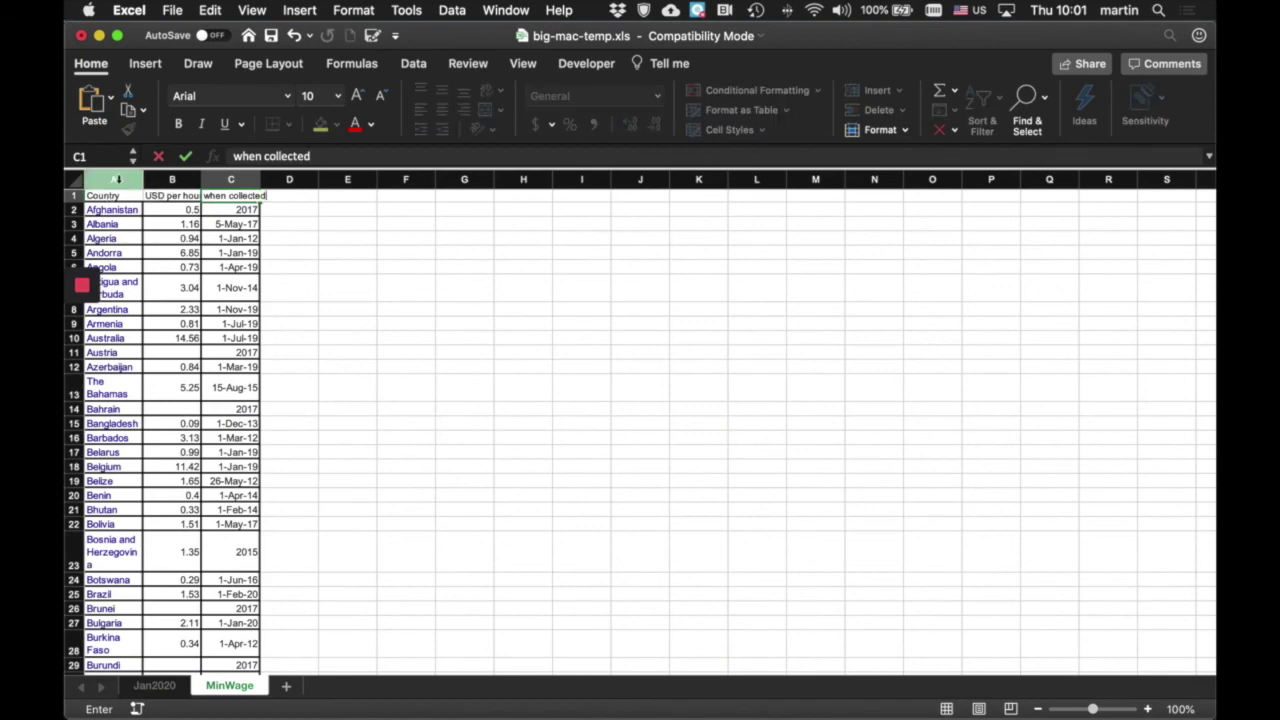
pyautogui.moveTo(117, 180); pyautogui.dragTo(260, 181)
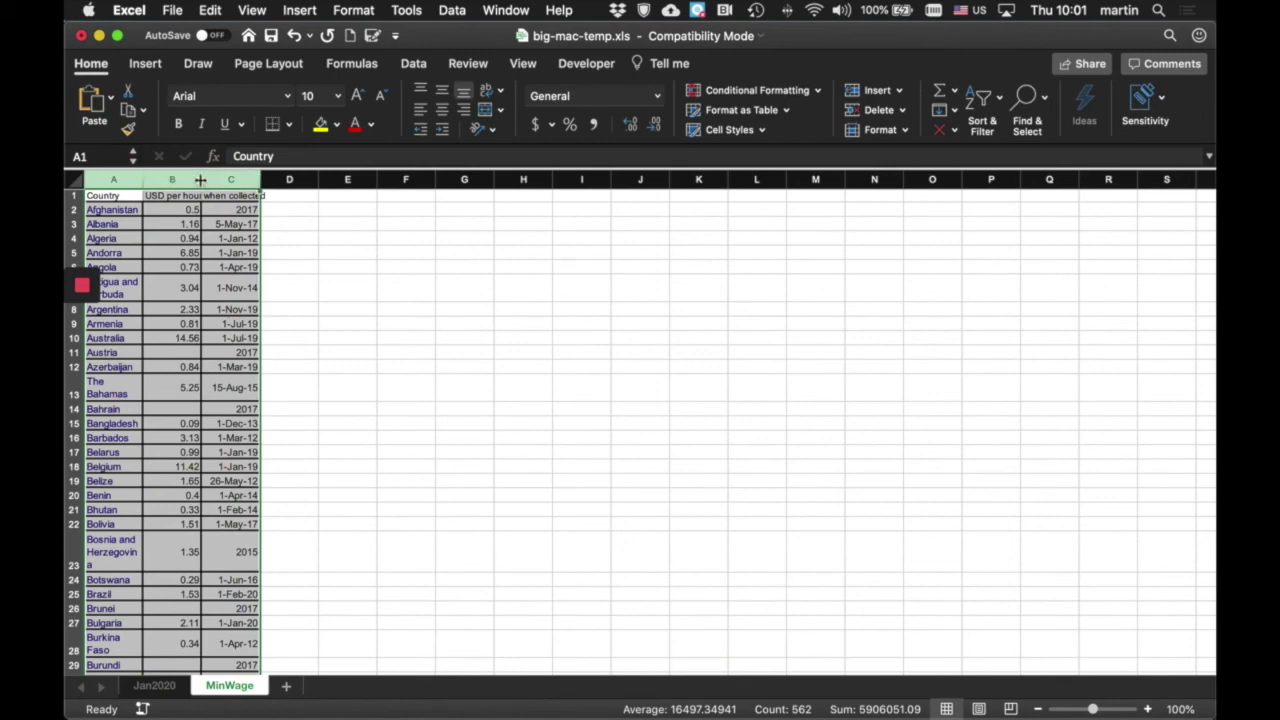
# - Widen columns B and C, then widen column A to 24.00 for long country names
pyautogui.moveTo(200, 180); pyautogui.dragTo(206, 181)
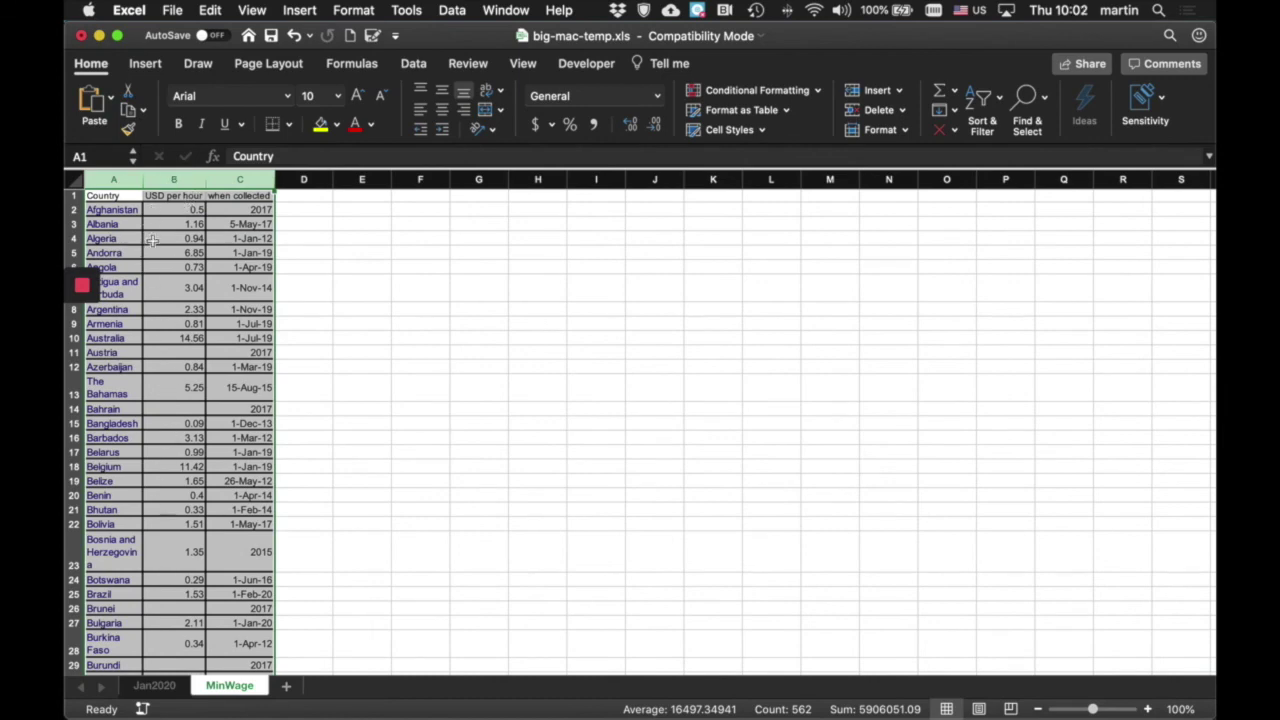
pyautogui.moveTo(143, 181); pyautogui.dragTo(143, 181)
pyautogui.click(400, 292)
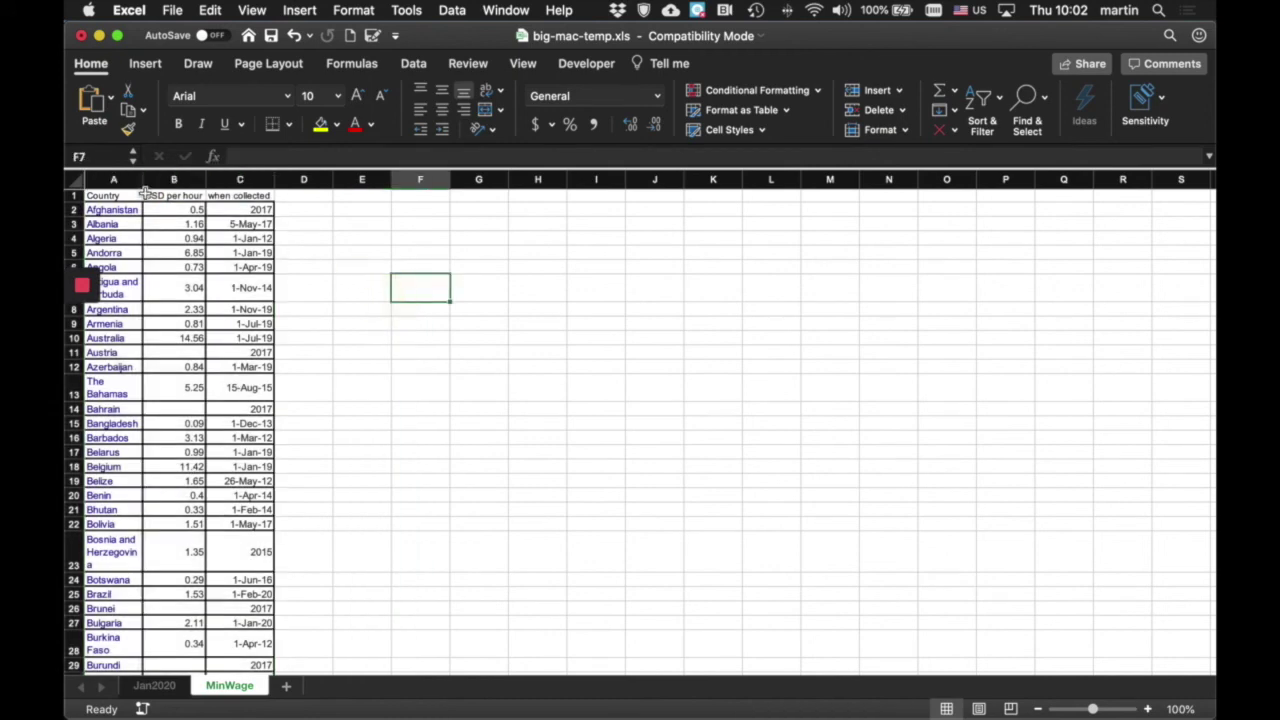
pyautogui.click(125, 179)
pyautogui.moveTo(141, 179); pyautogui.dragTo(219, 181)
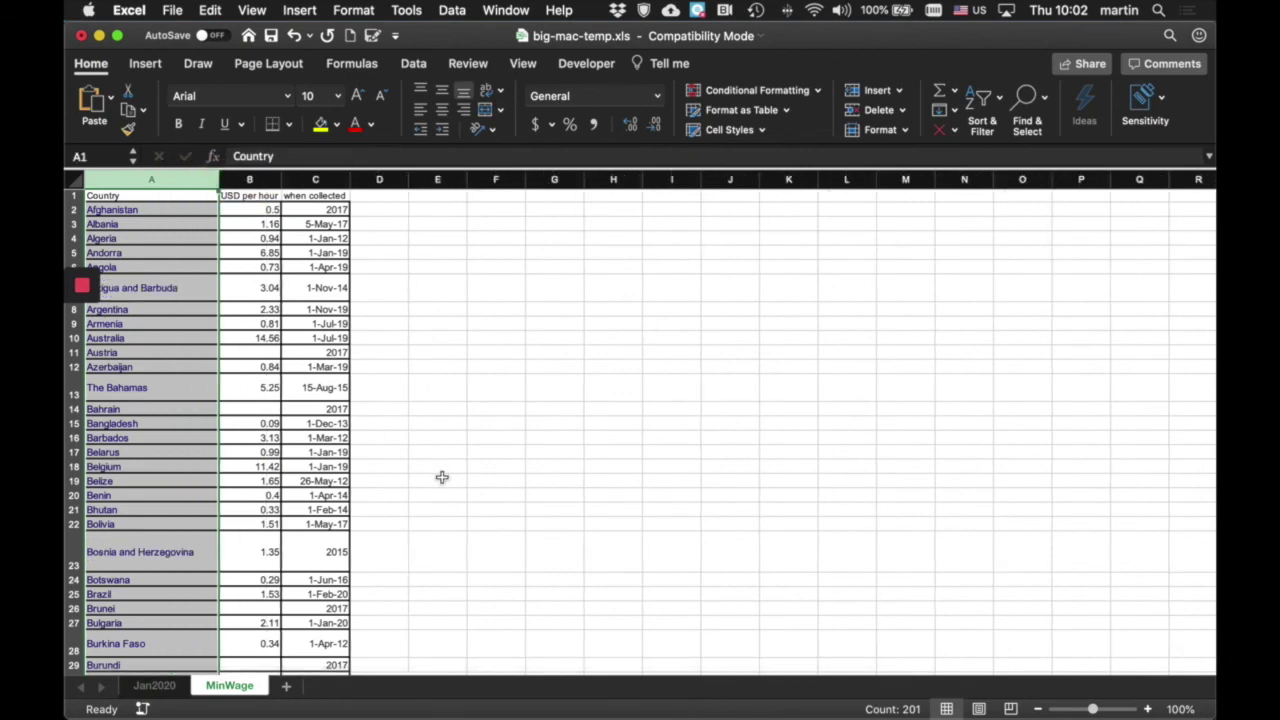
pyautogui.scroll(-5, 442, 477)
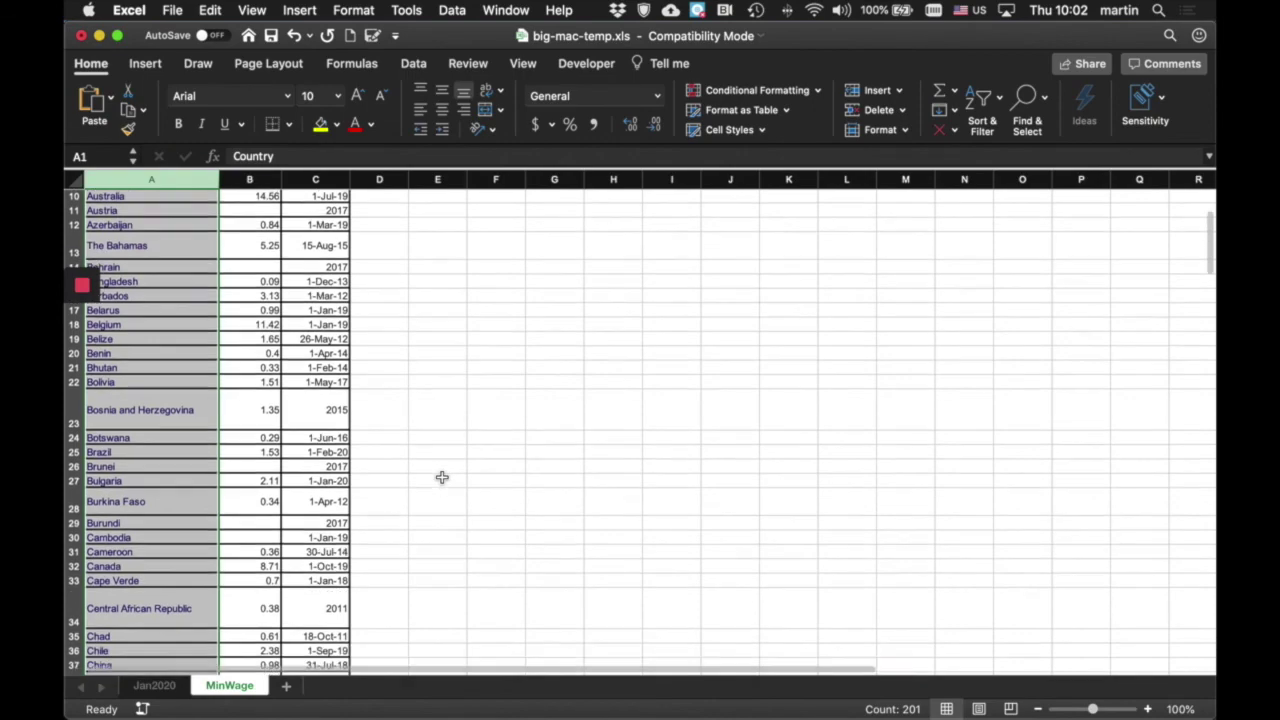
pyautogui.scroll(-5, 442, 477)
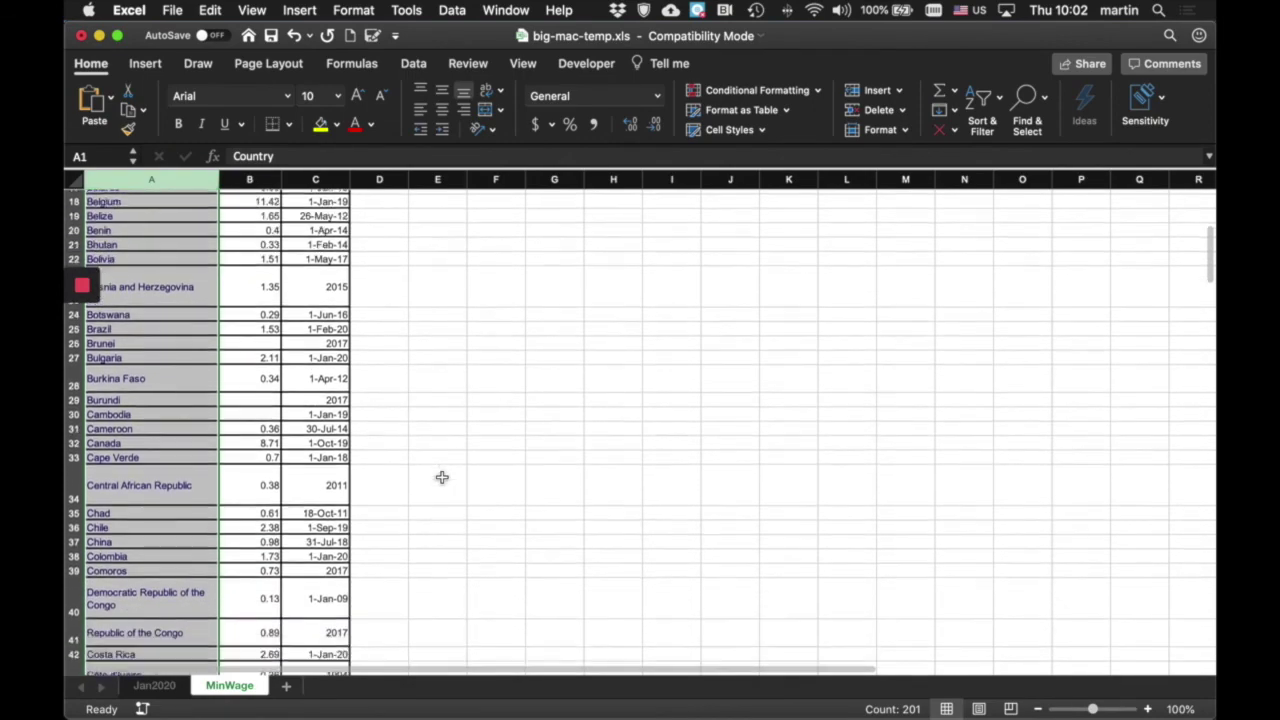
pyautogui.scroll(-10, 442, 477)
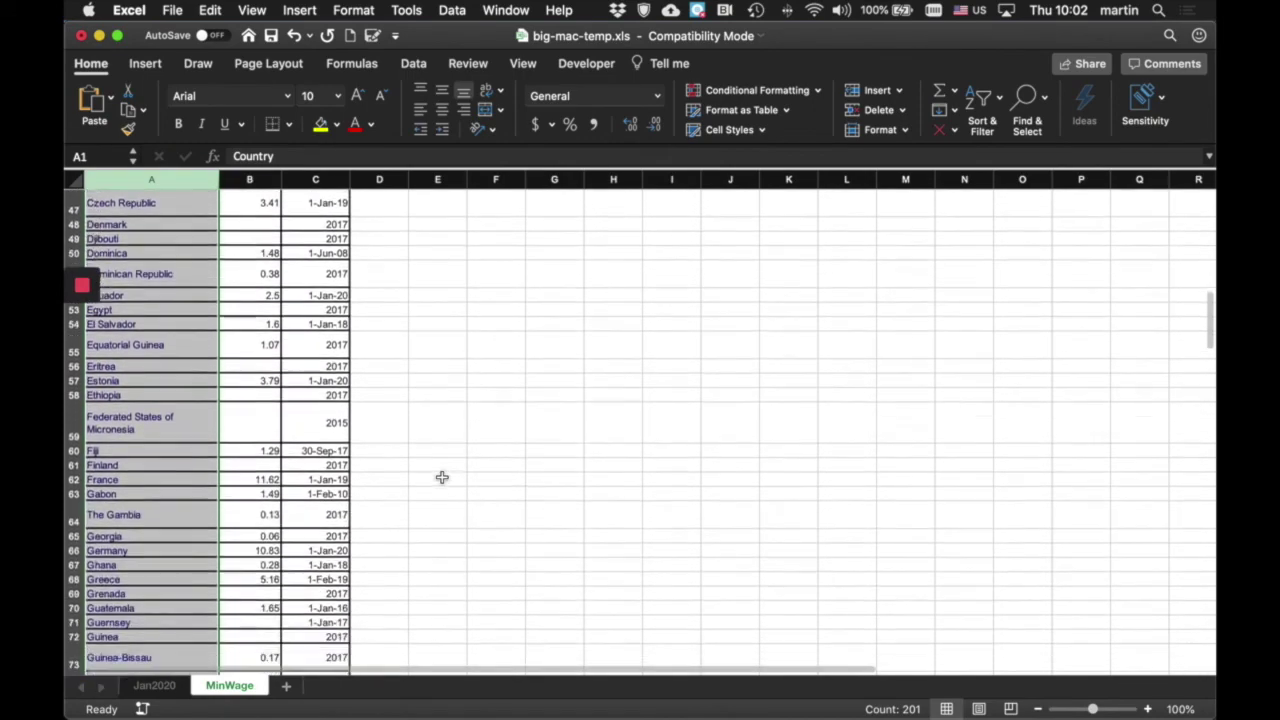
pyautogui.scroll(-4, 442, 477)
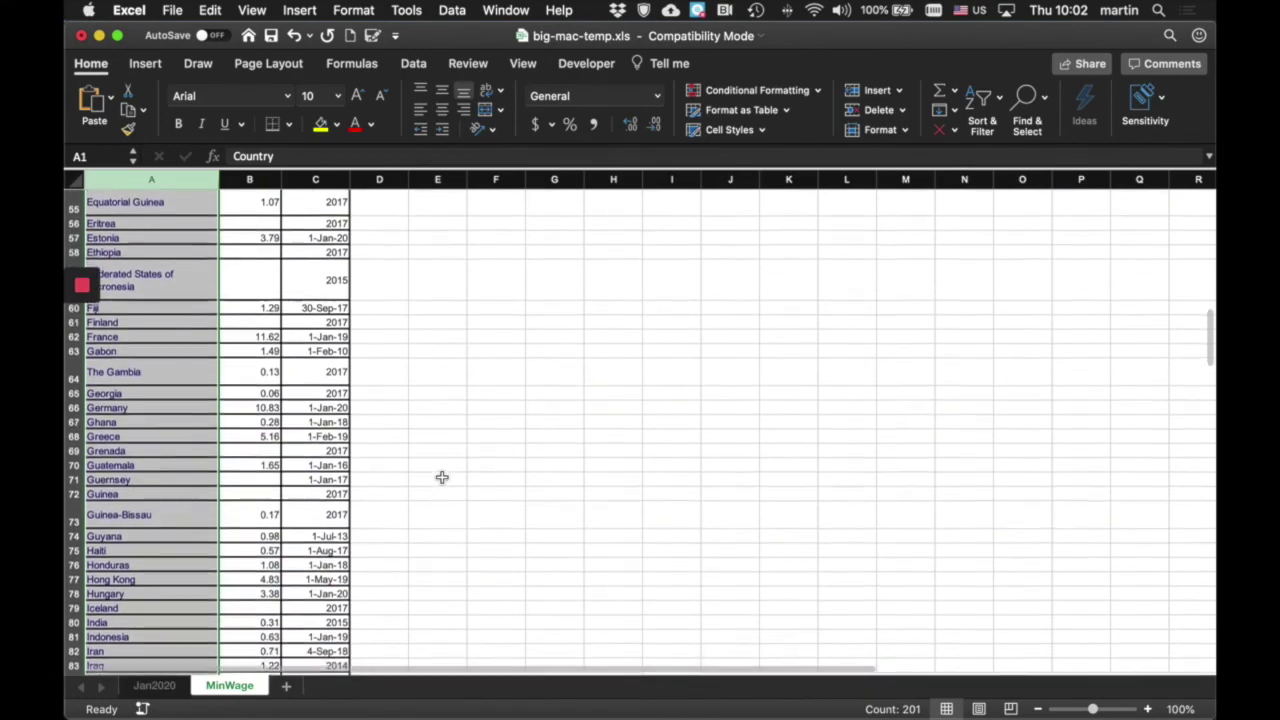
pyautogui.scroll(-9, 442, 477)
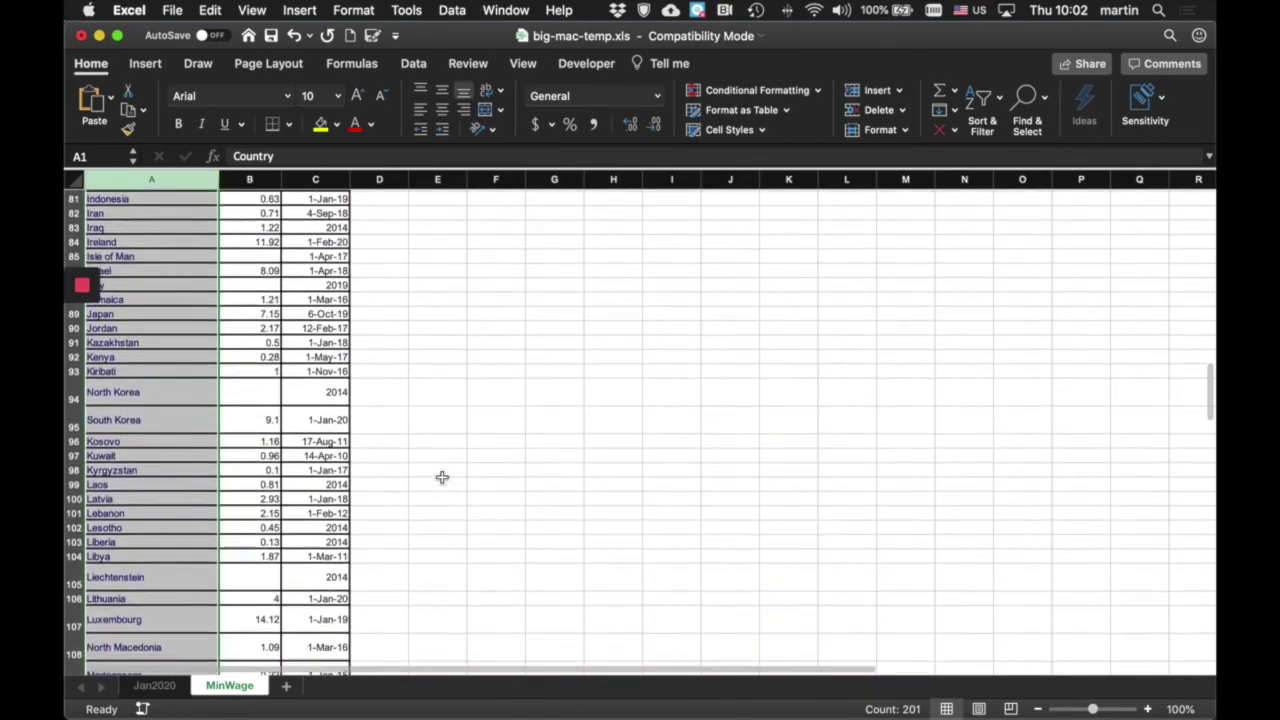
pyautogui.scroll(-8, 442, 477)
pyautogui.scroll(20, 442, 477)
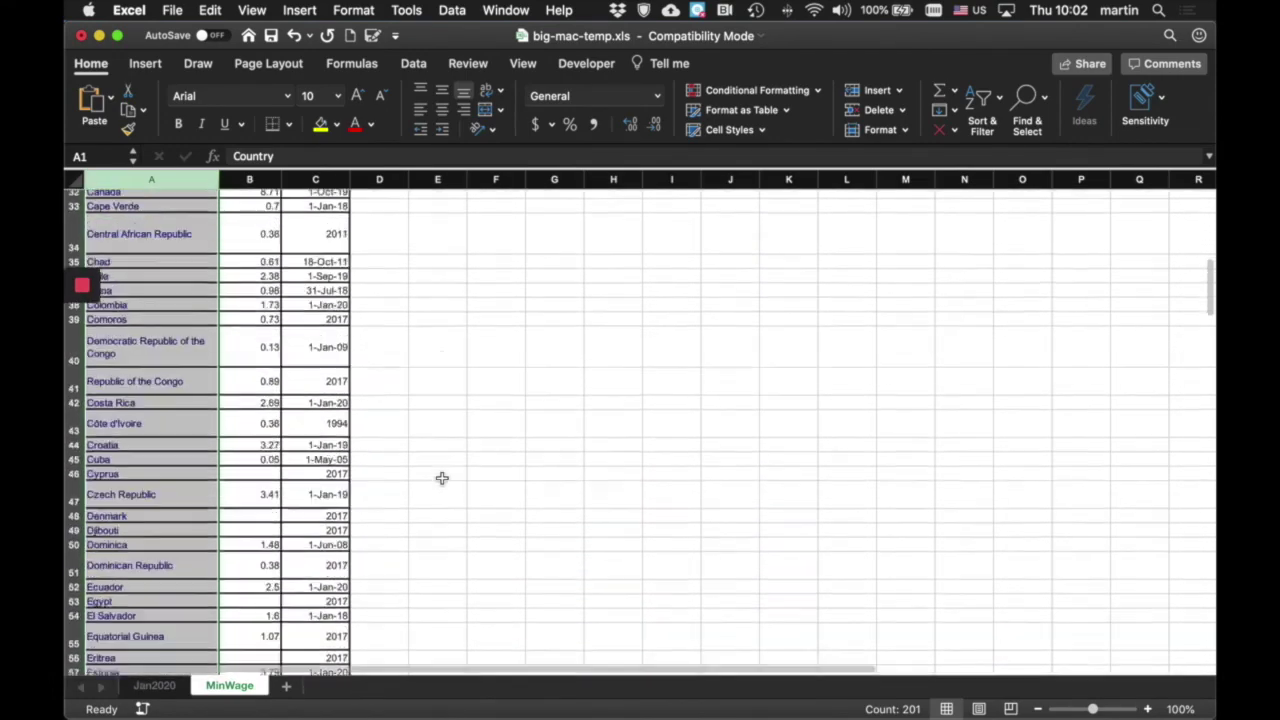
pyautogui.scroll(10, 442, 477)
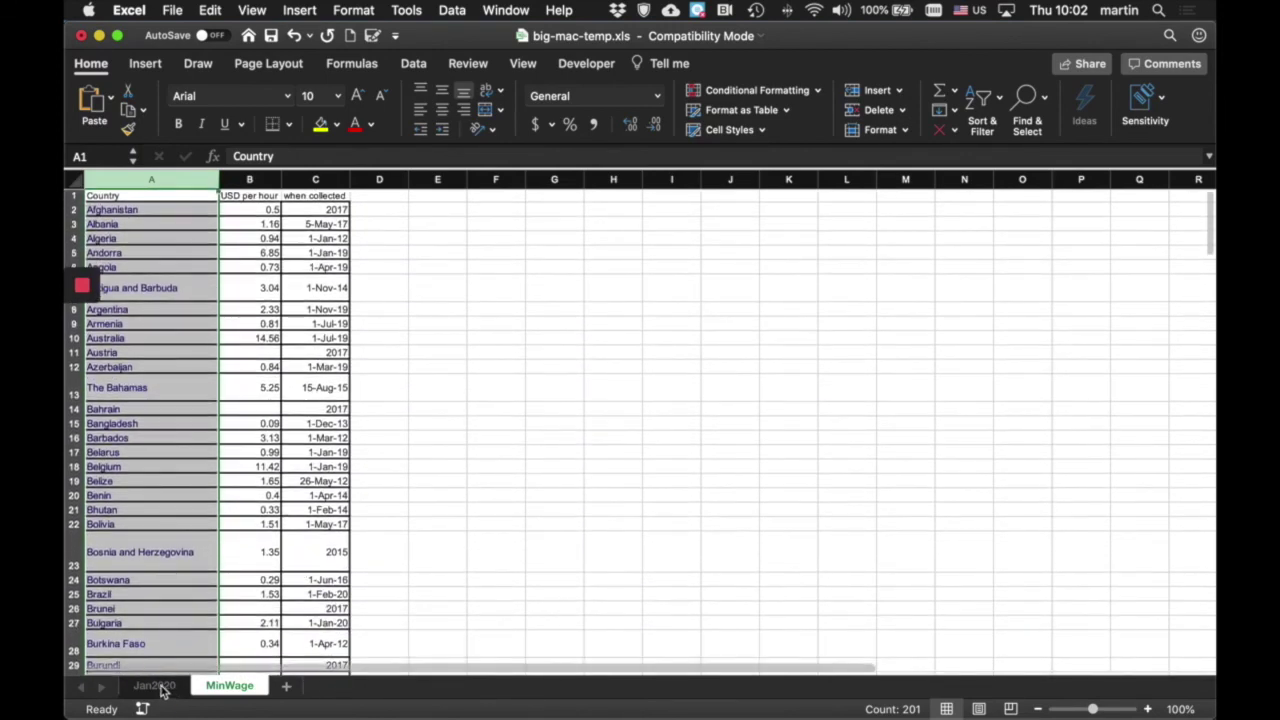
pyautogui.click(155, 686)
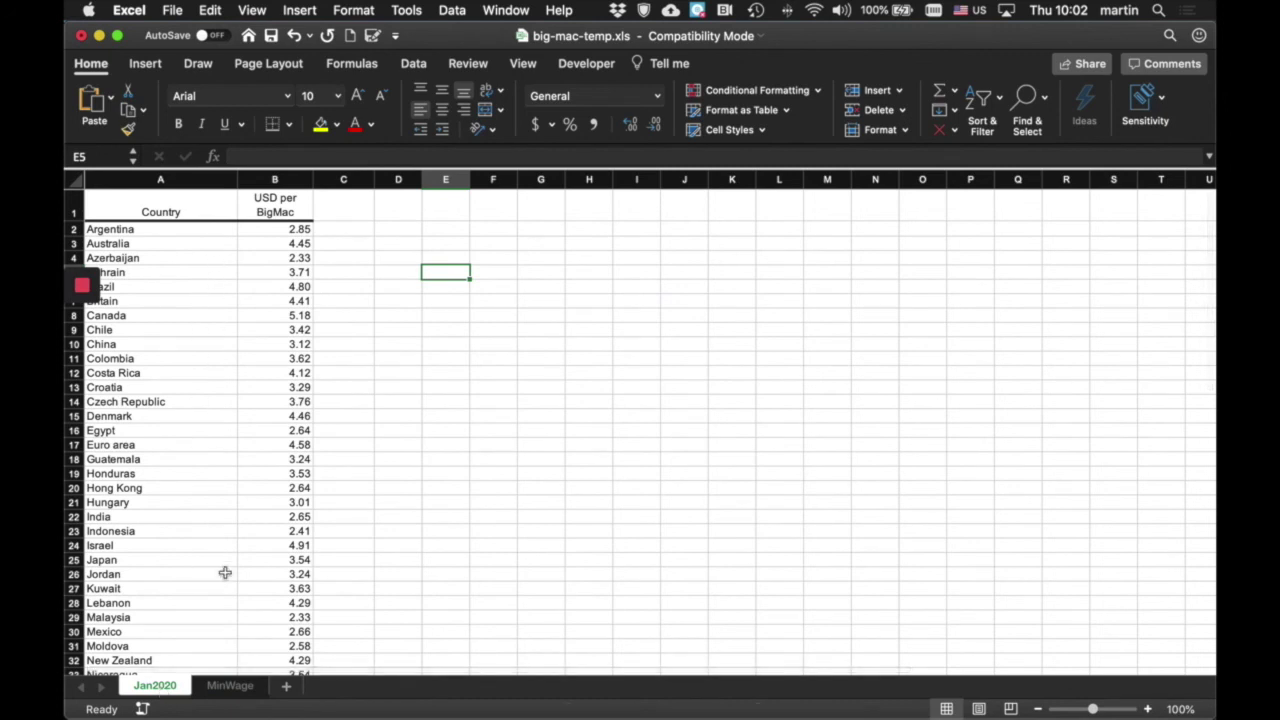
# - Switch back and forth between the MinWage and Jan2020 sheets, finishing on Jan2020
pyautogui.click(231, 686)
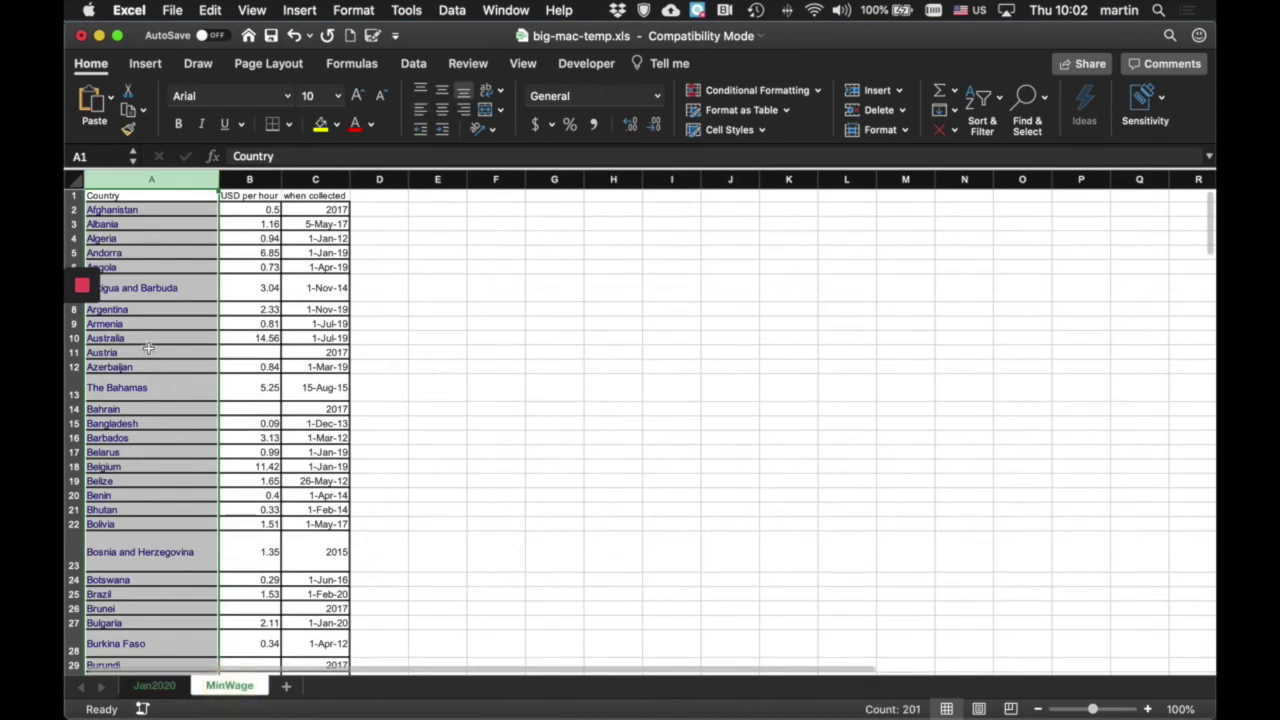
pyautogui.click(155, 686)
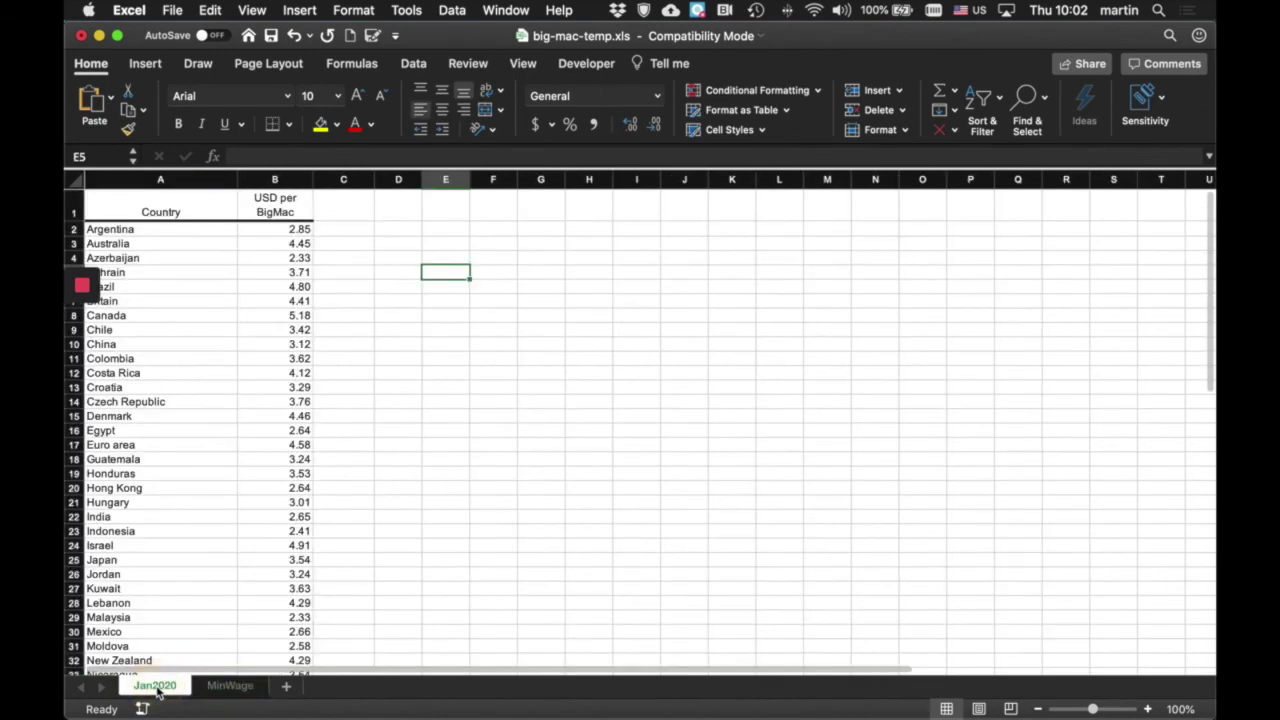
pyautogui.click(229, 688)
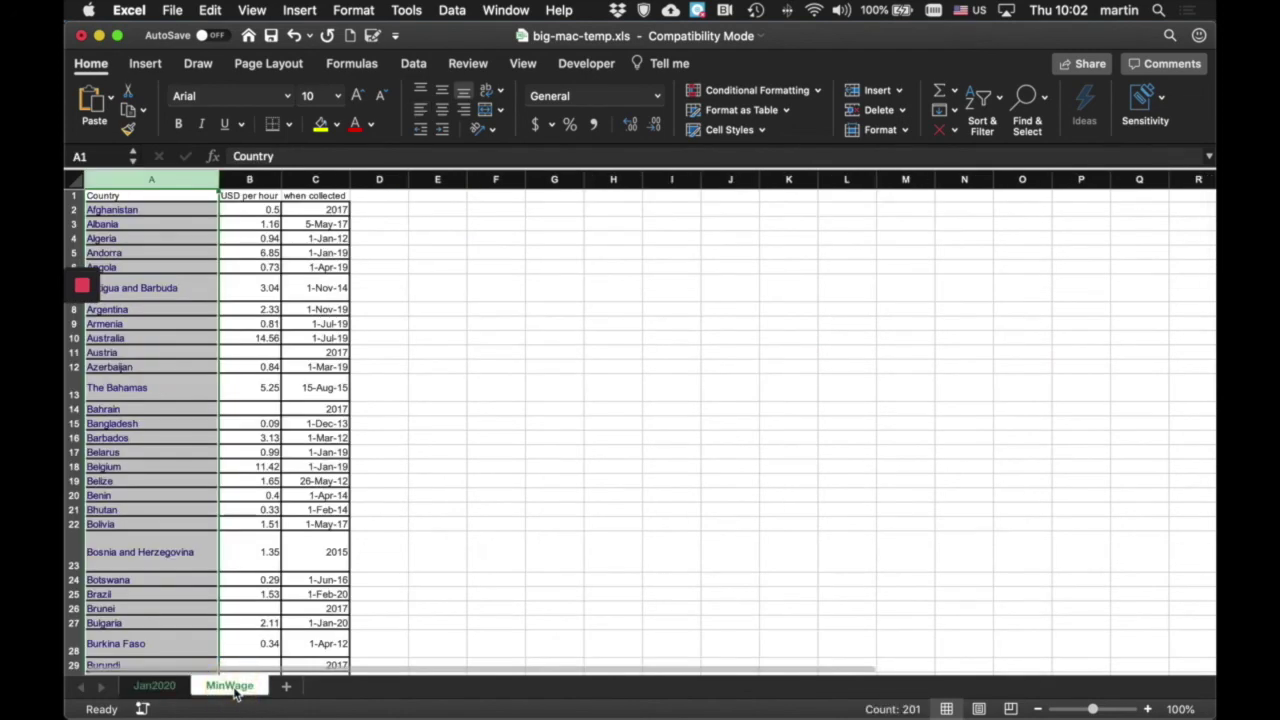
pyautogui.click(162, 688)
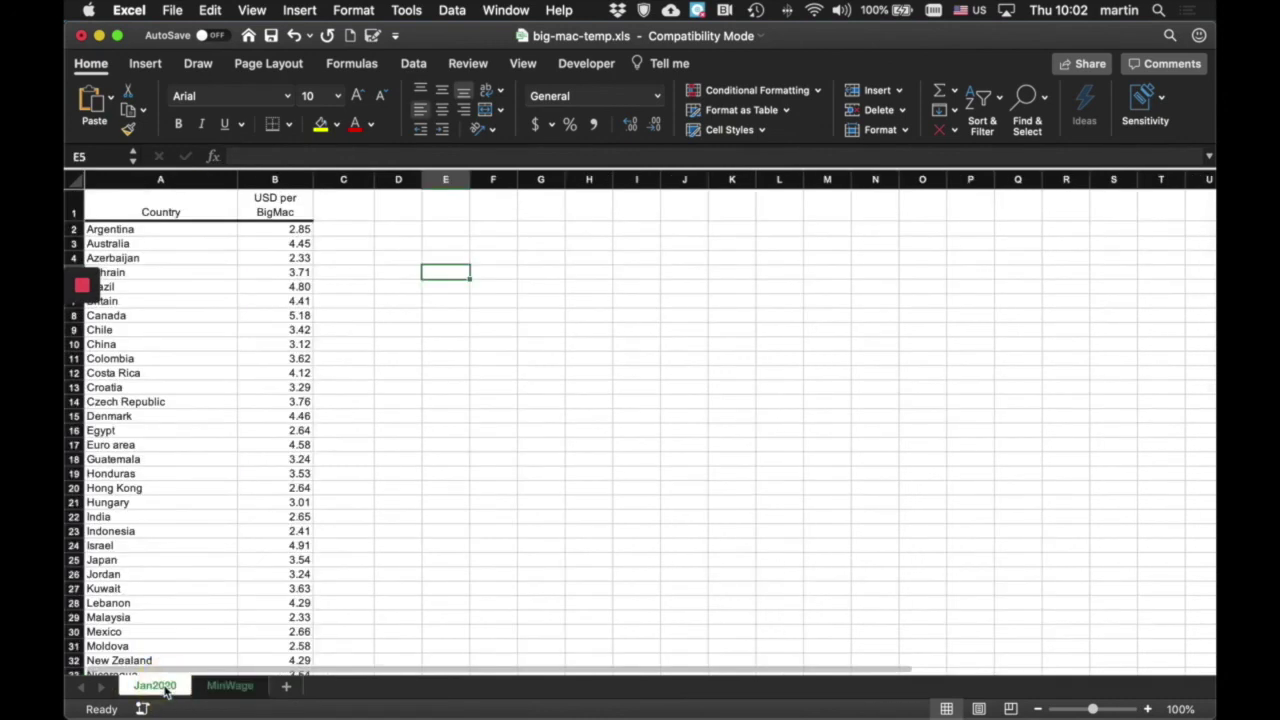
pyautogui.click(230, 688)
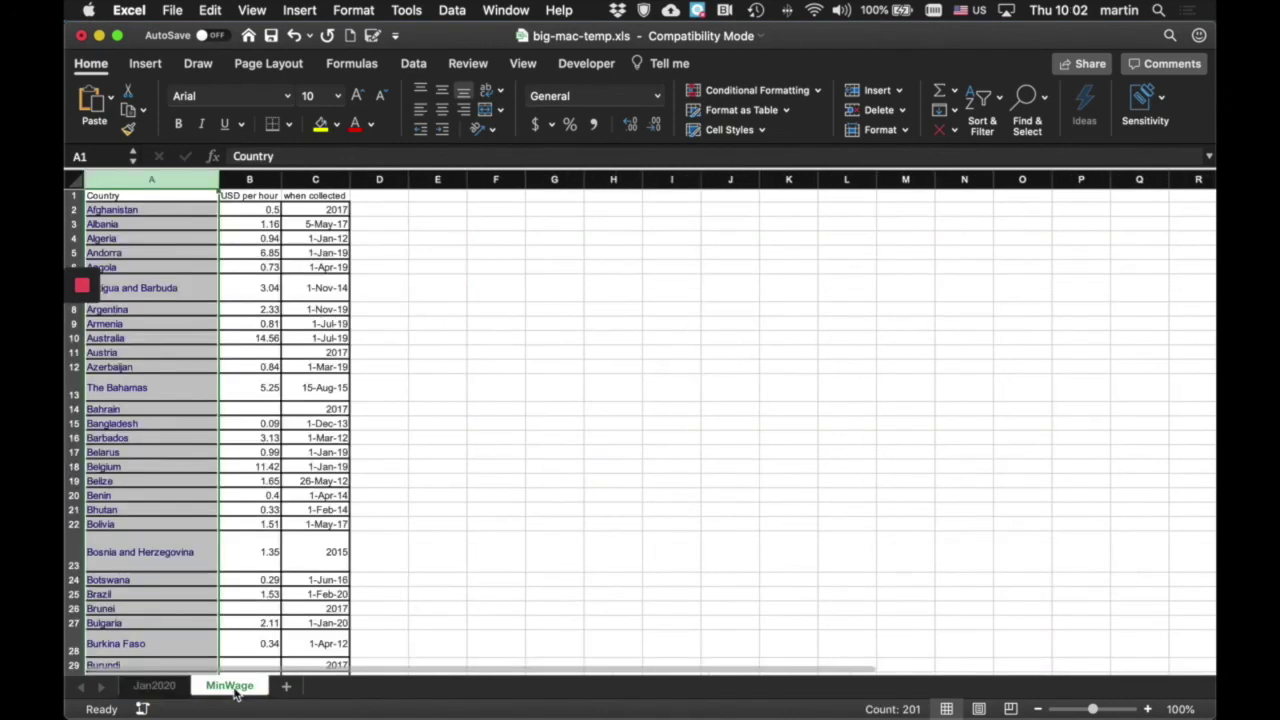
pyautogui.click(165, 688)
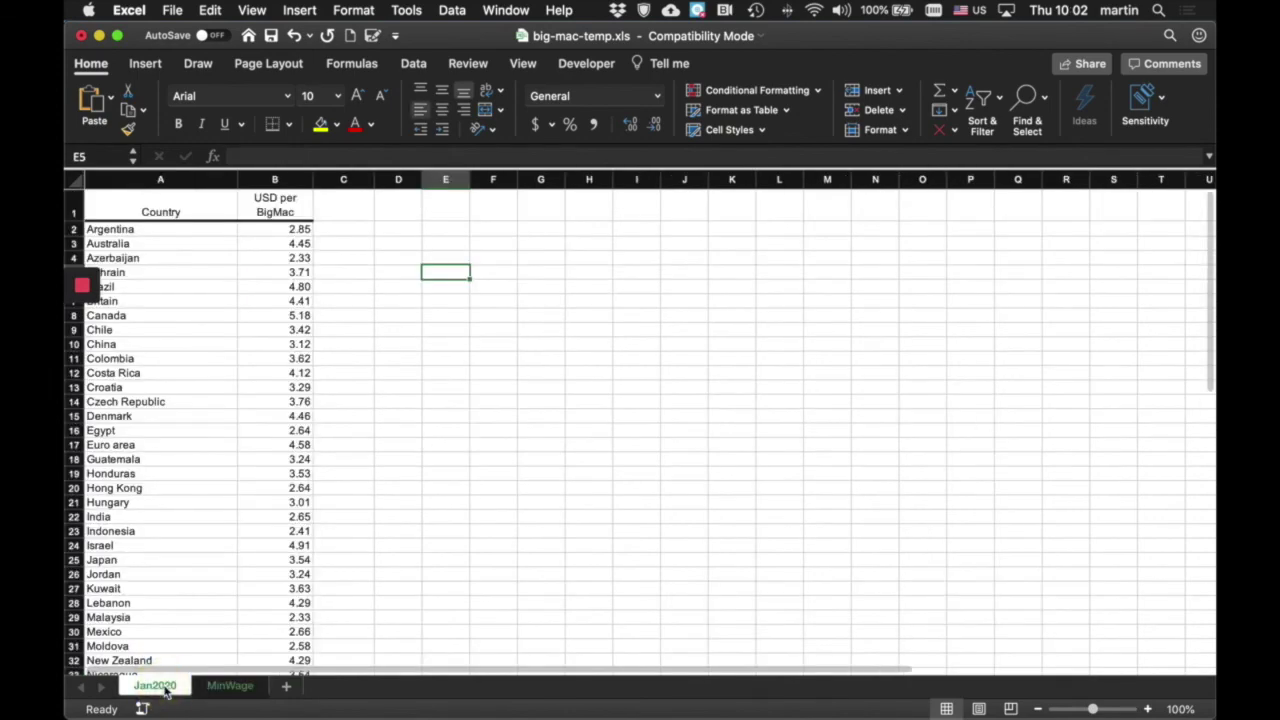